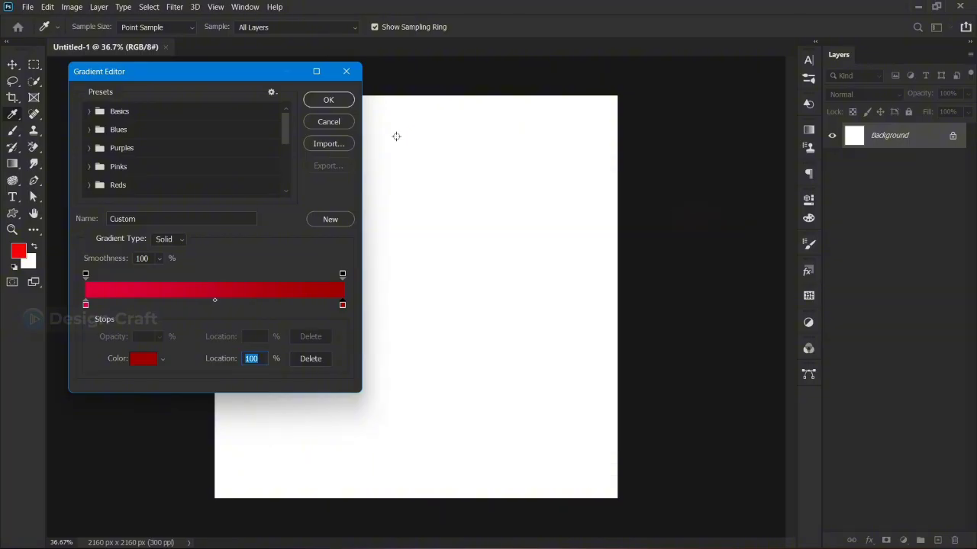
Step: Fill the background with a radial gradient running from bright crimson at the centre to dark red at the edges
click(327, 100)
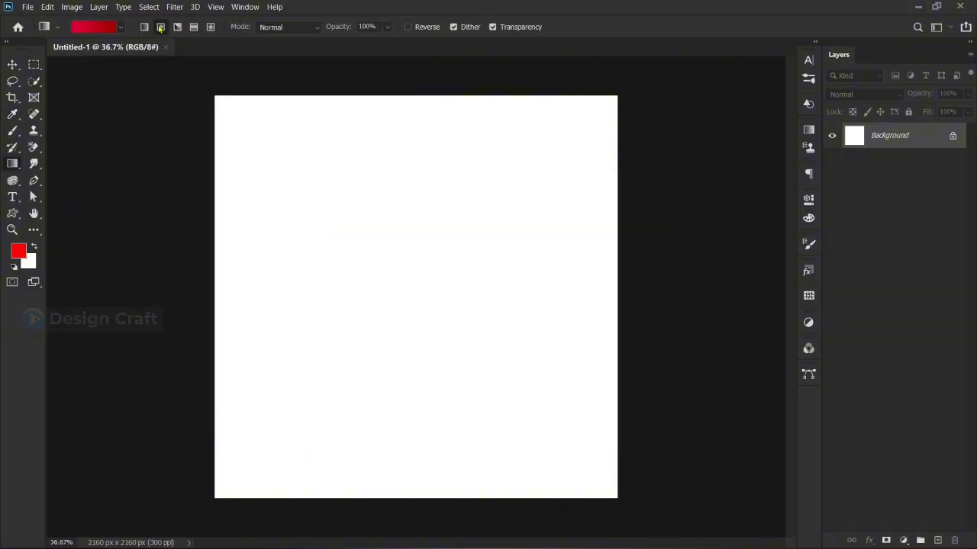
drag(417, 274, 423, 87)
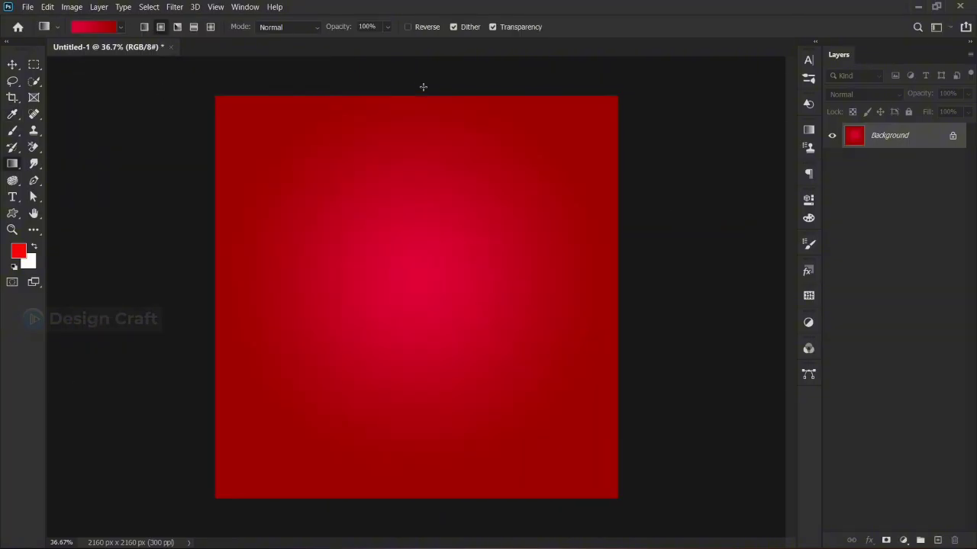
Step: Stamp a red sunburst at the canvas centre on a new layer, using the Sunburst 2 brush at about 2295 px
click(10, 129)
click(84, 30)
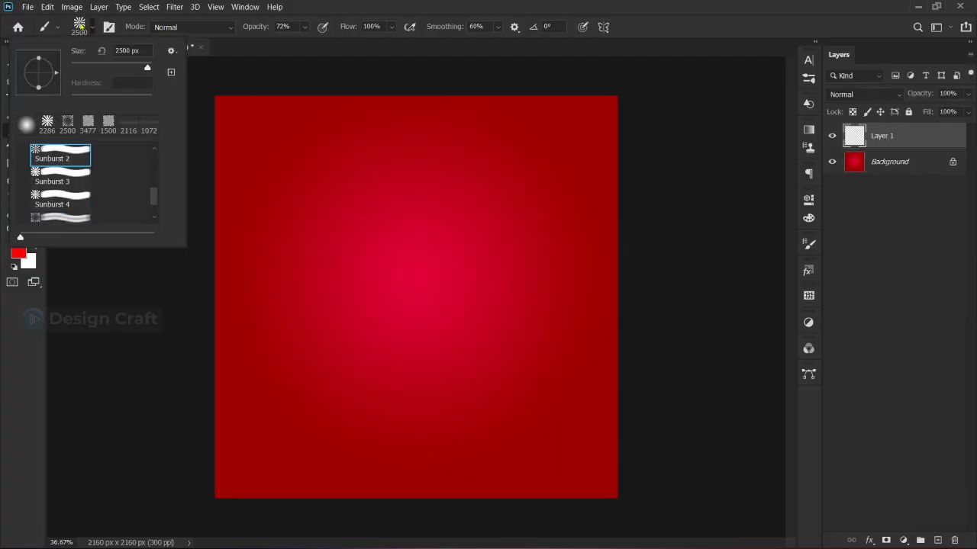
click(81, 28)
drag(401, 288, 382, 293)
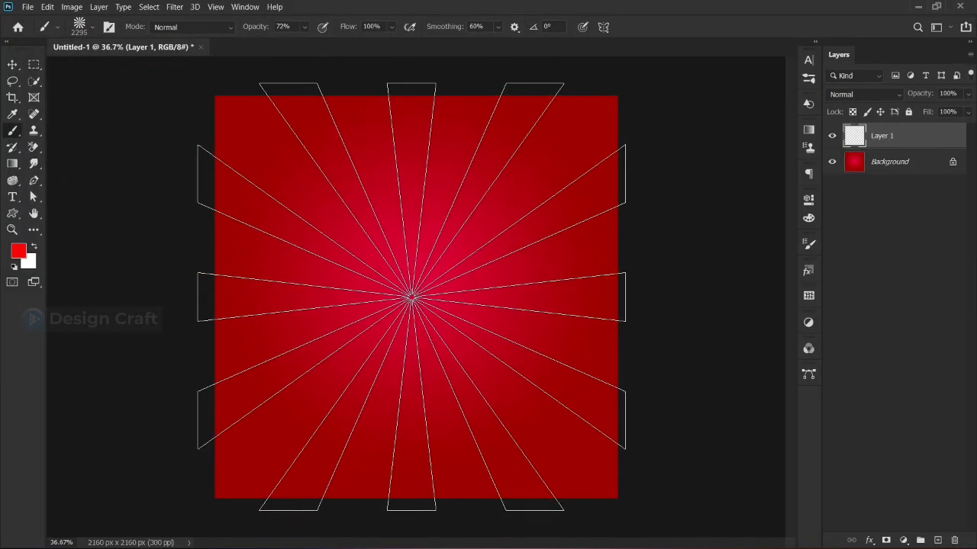
click(411, 295)
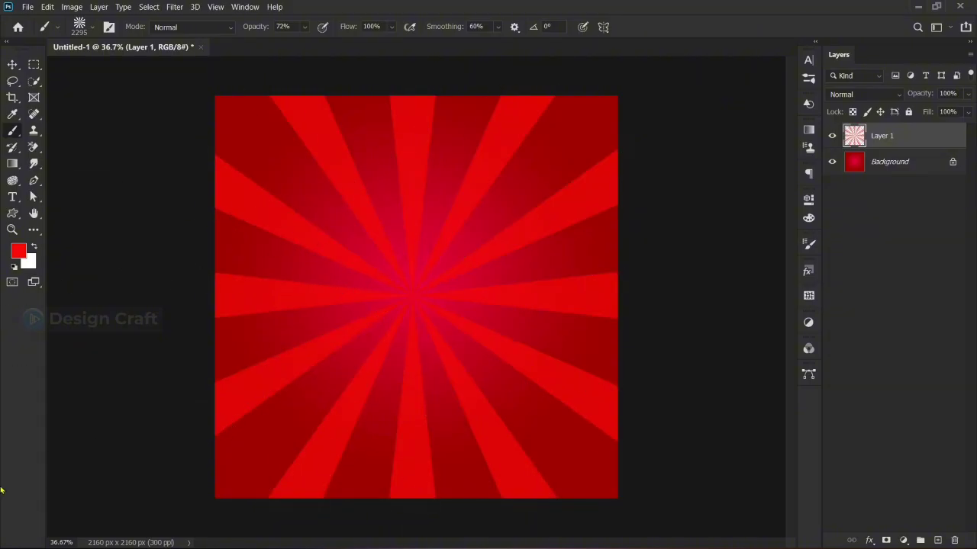
Step: Set the sunburst layer's blend mode to Overlay and its opacity to 18%
click(969, 94)
click(864, 94)
click(849, 275)
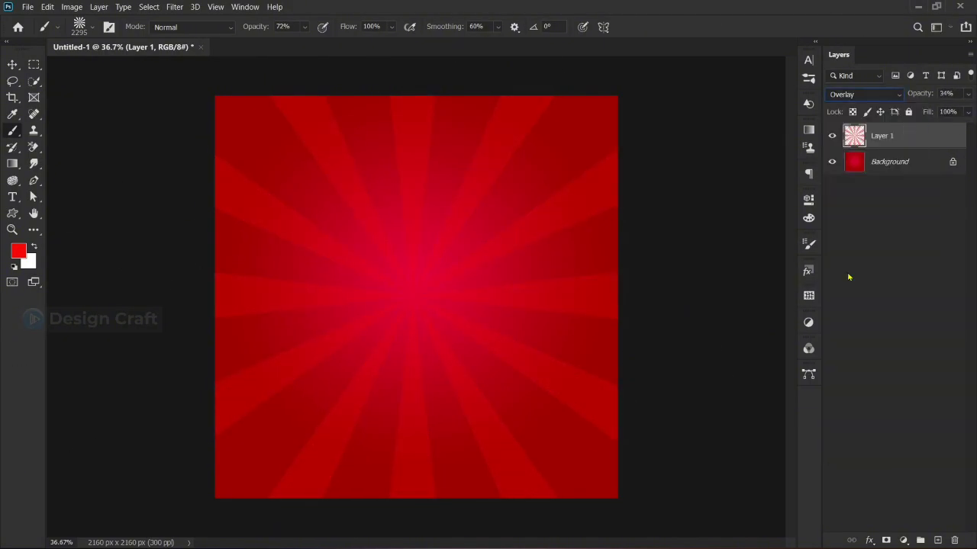
click(968, 94)
drag(927, 110, 920, 111)
click(922, 236)
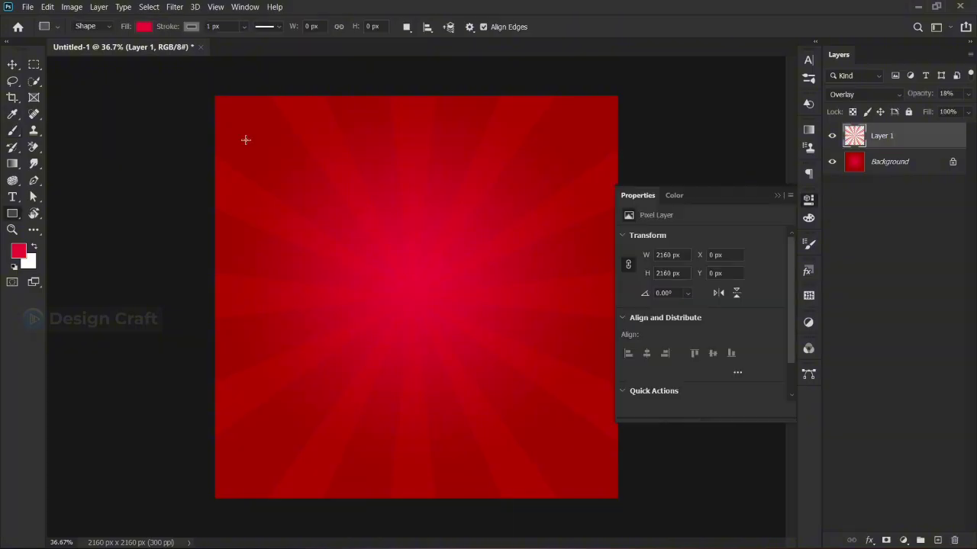
Step: Draw a 120 px square in the canvas's upper-left corner and create guides from its edges
drag(245, 140, 226, 105)
click(12, 64)
key(u)
right_click(224, 113)
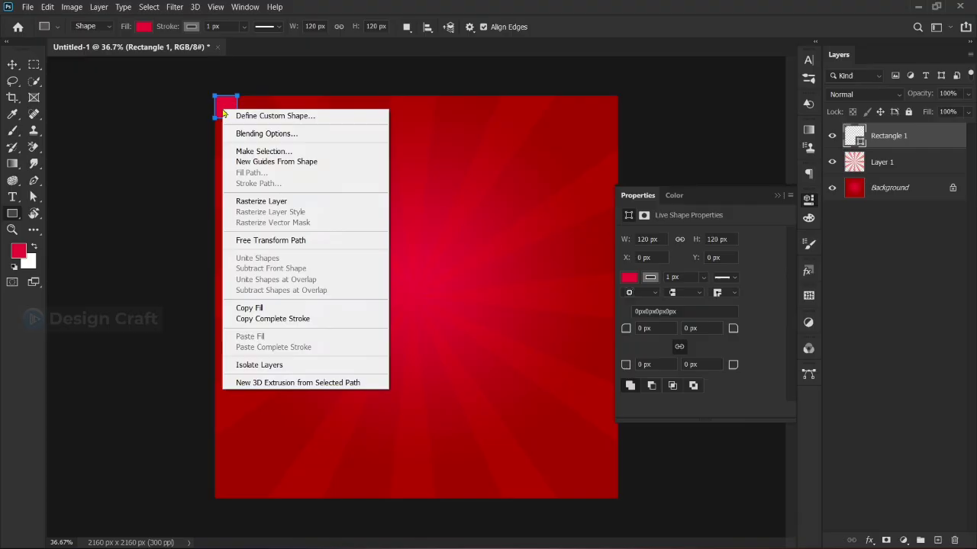
click(282, 161)
Step: Move the 120 px square to the canvas's lower-right corner and create guides from its edges
click(12, 64)
drag(226, 107, 611, 495)
key(u)
right_click(226, 486)
click(248, 259)
key(v)
key(u)
right_click(608, 496)
click(660, 264)
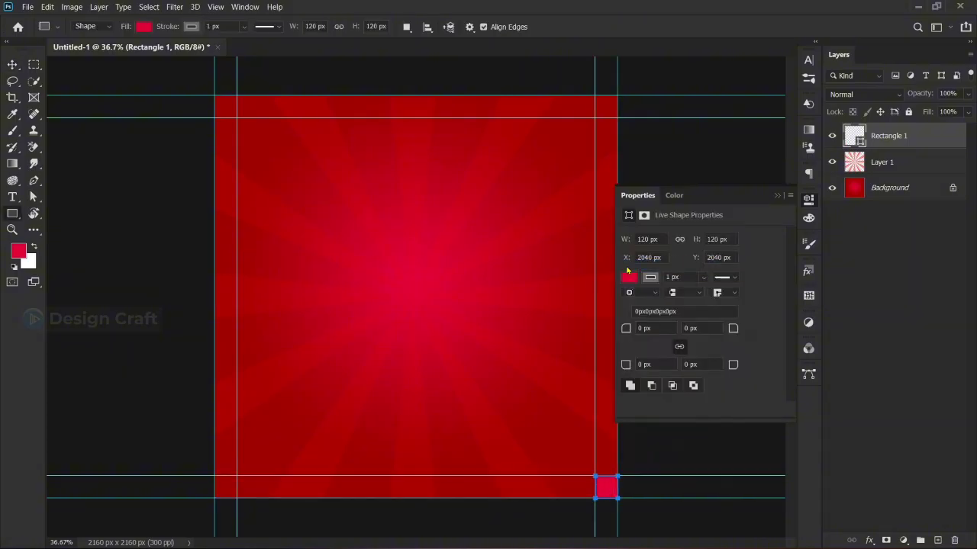
Step: Delete the square shape layer used for the margin guides
click(778, 195)
click(12, 64)
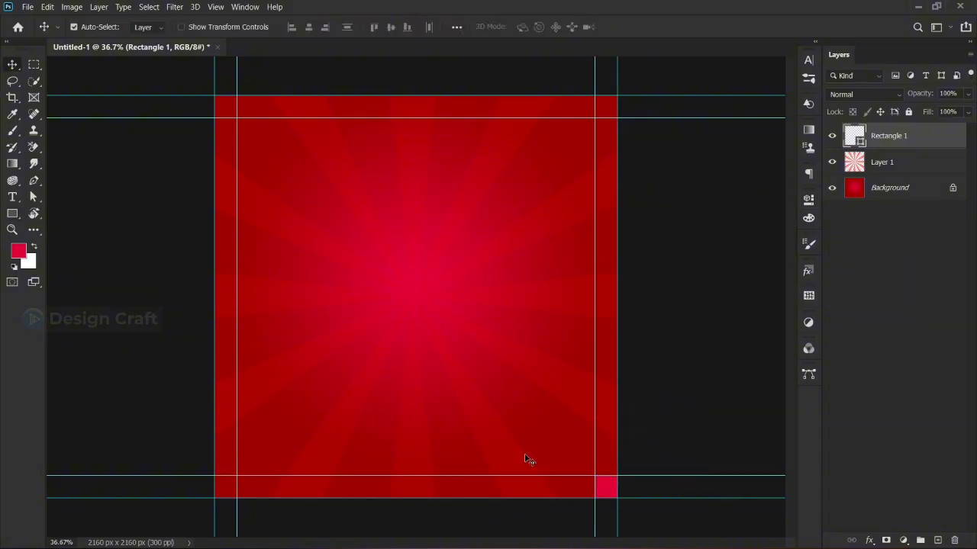
drag(605, 488, 532, 426)
drag(929, 136, 954, 540)
Step: Place the fried chicken image pngwing.com (1) and scale it down to about 40% near the canvas centre
drag(349, 321, 351, 318)
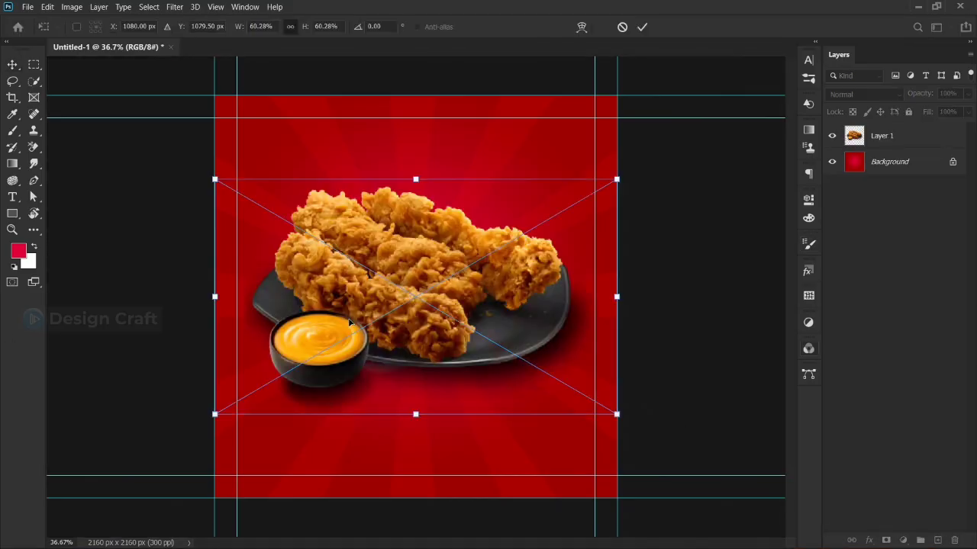
drag(415, 177, 417, 218)
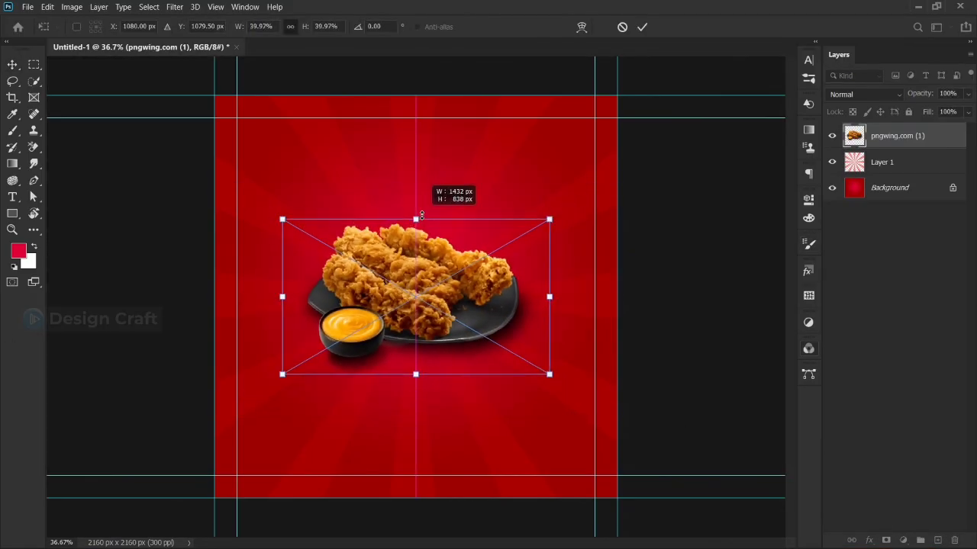
click(642, 26)
drag(440, 285, 447, 290)
Step: Align the chicken image to the background's horizontal centre and enlarge it slightly to about 40.6%
shift+click(900, 191)
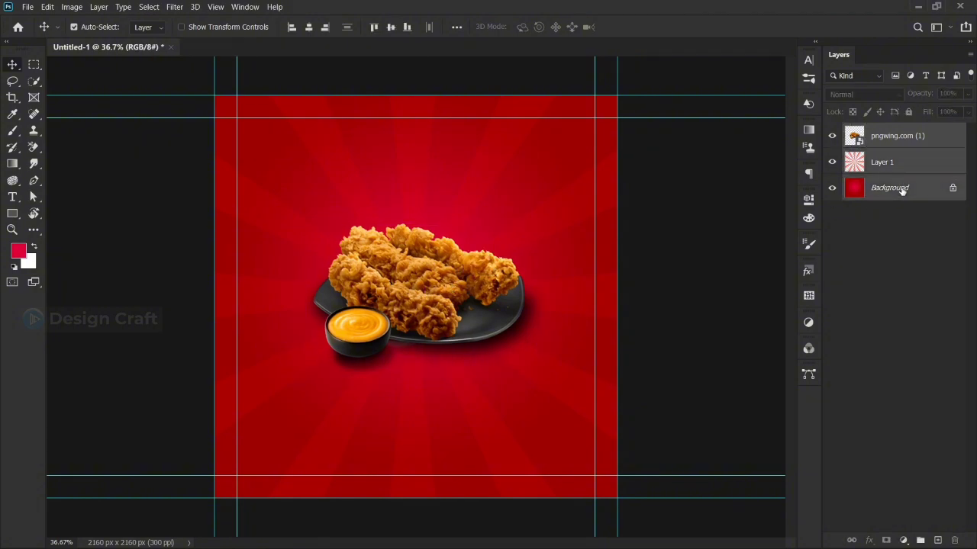
click(308, 27)
click(697, 222)
click(467, 273)
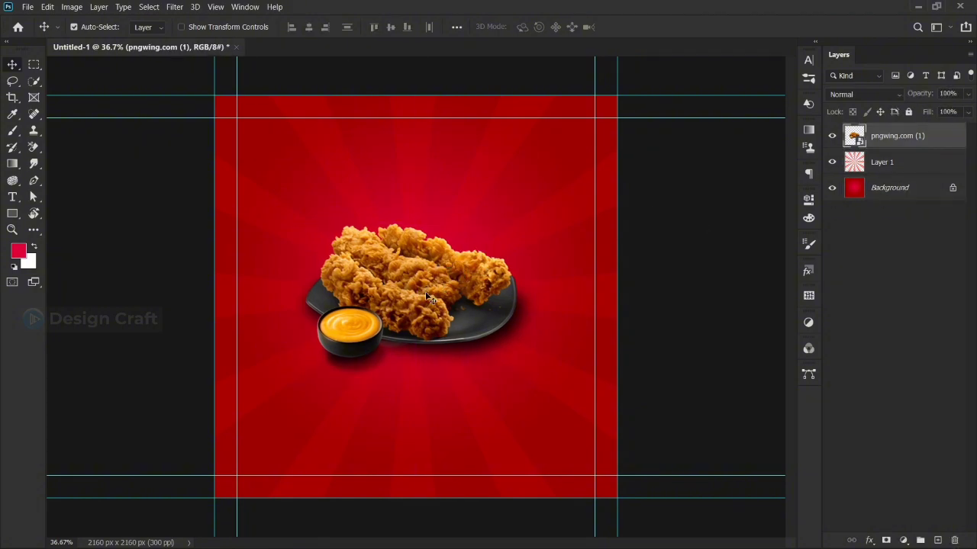
key(ctrl+t)
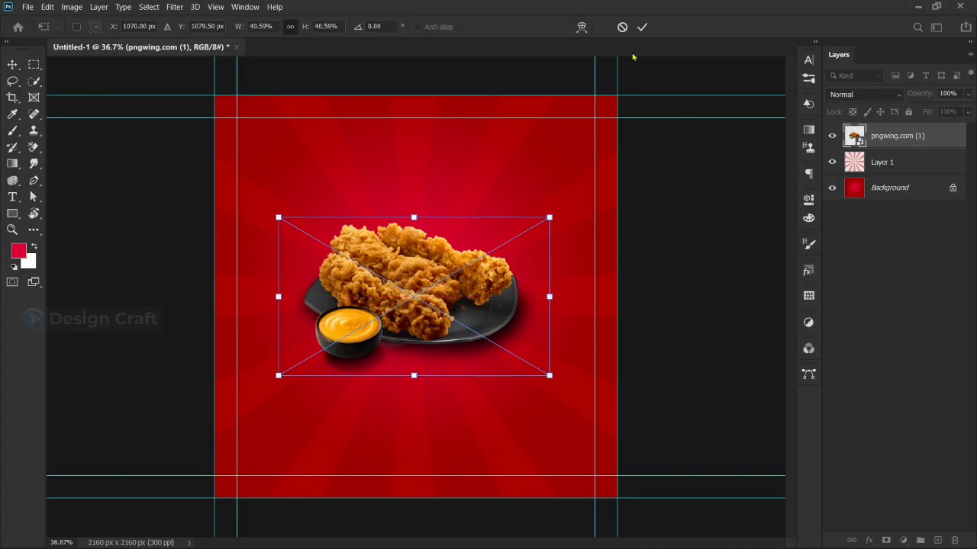
click(642, 27)
Step: Add a new layer beneath the chicken image and paint a soft black spot about 1527 px wide behind the plate
click(937, 540)
drag(883, 136, 887, 172)
click(12, 130)
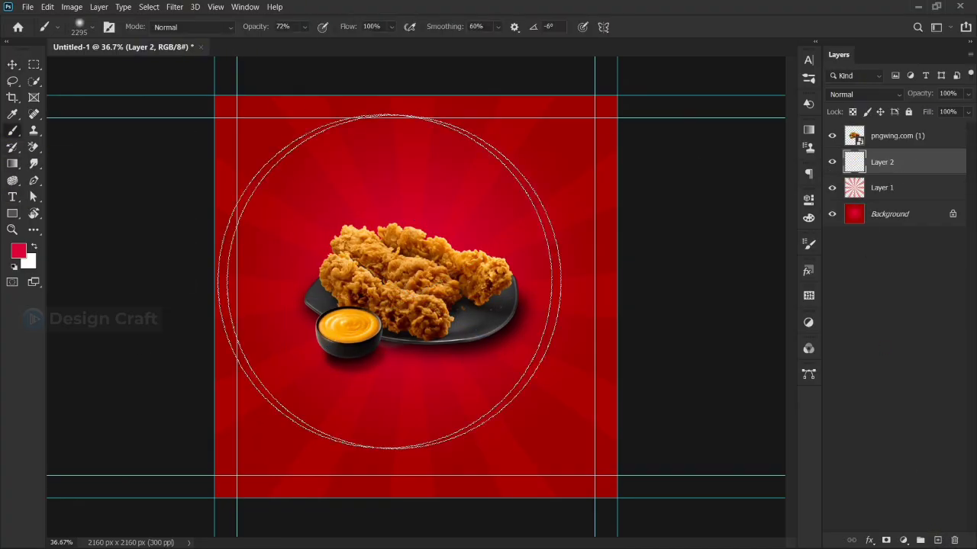
drag(437, 286, 347, 298)
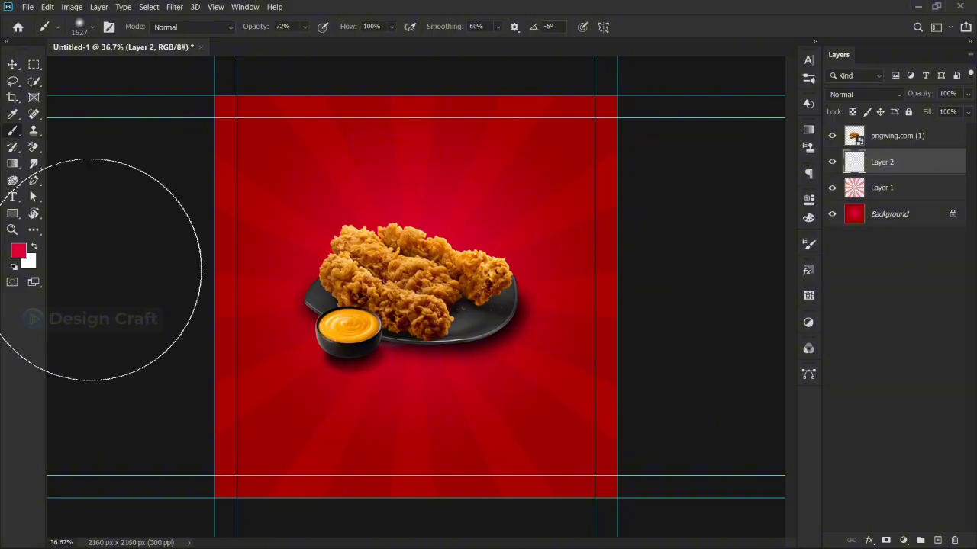
key(d)
click(411, 297)
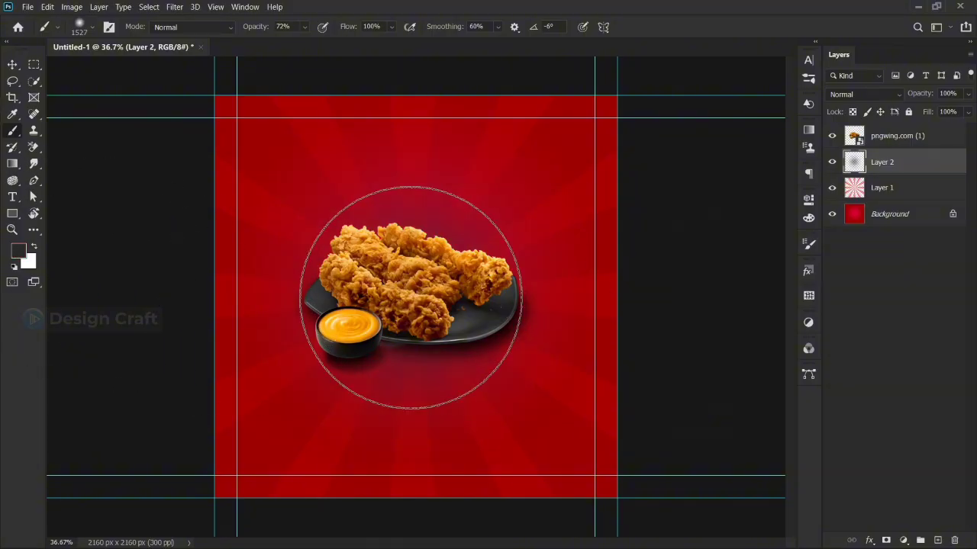
Step: Squash the black spot to about 75% width and 9% height and position it under the plate as a shadow
key(ctrl+t)
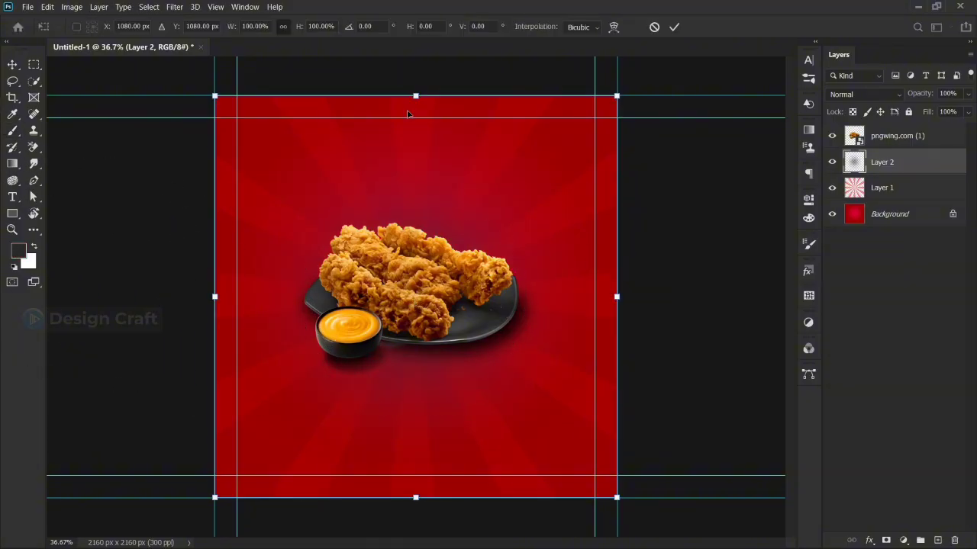
drag(415, 96, 415, 420)
drag(428, 437, 426, 342)
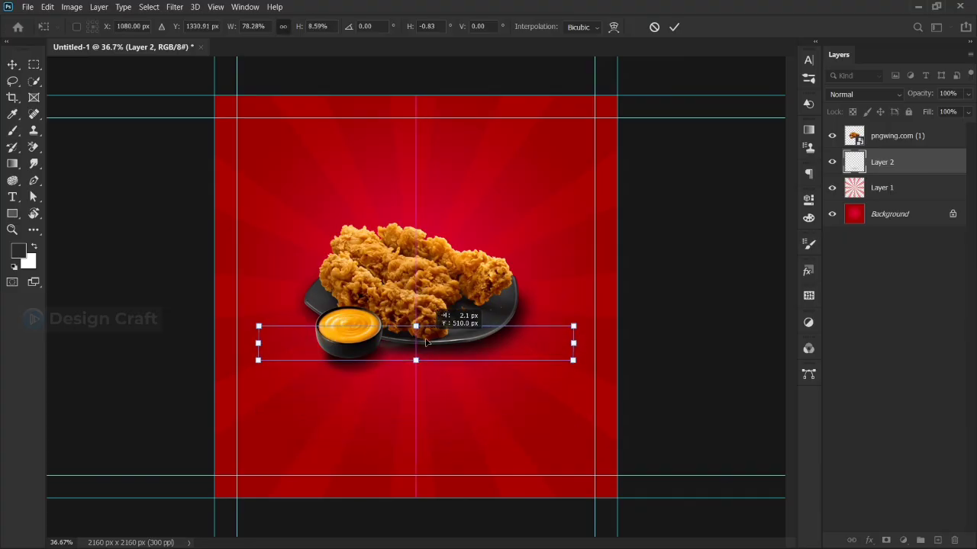
click(675, 26)
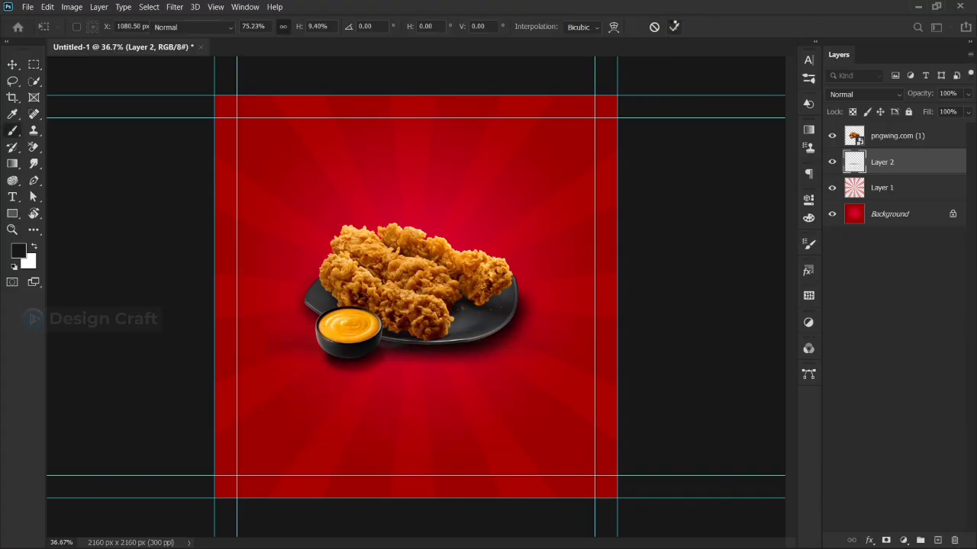
Step: Unlock the background, group it with the sunburst and shadow layers, and name the group "baground"
click(880, 189)
click(951, 215)
shift+click(894, 164)
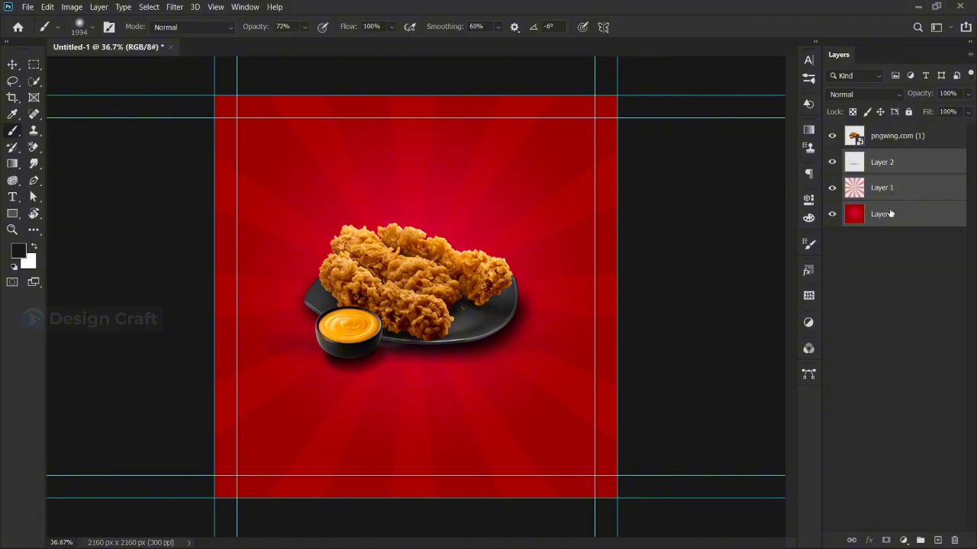
click(919, 542)
double_click(872, 156)
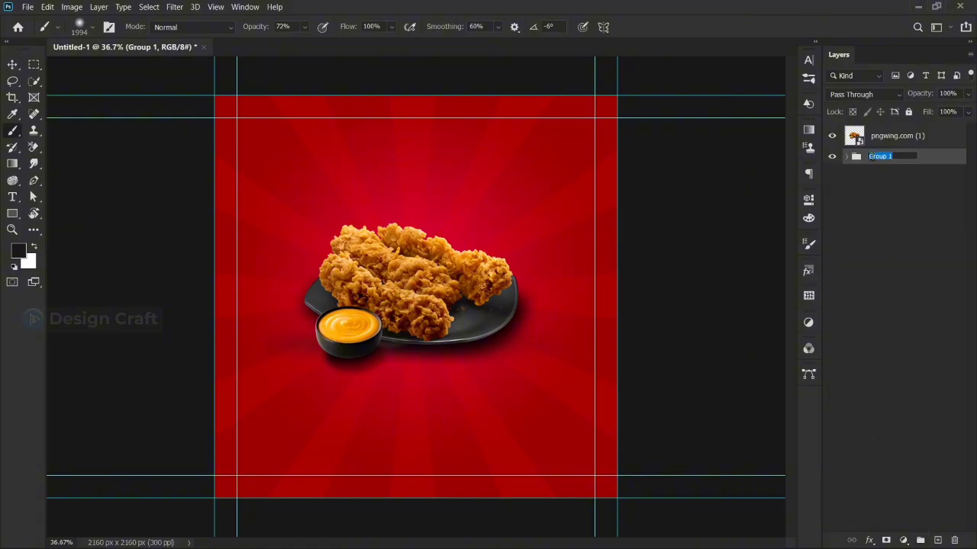
click(713, 417)
click(907, 288)
Step: Add a Hue/Saturation adjustment with saturation +16 and clip it to the chicken image
click(900, 136)
key(v)
click(905, 541)
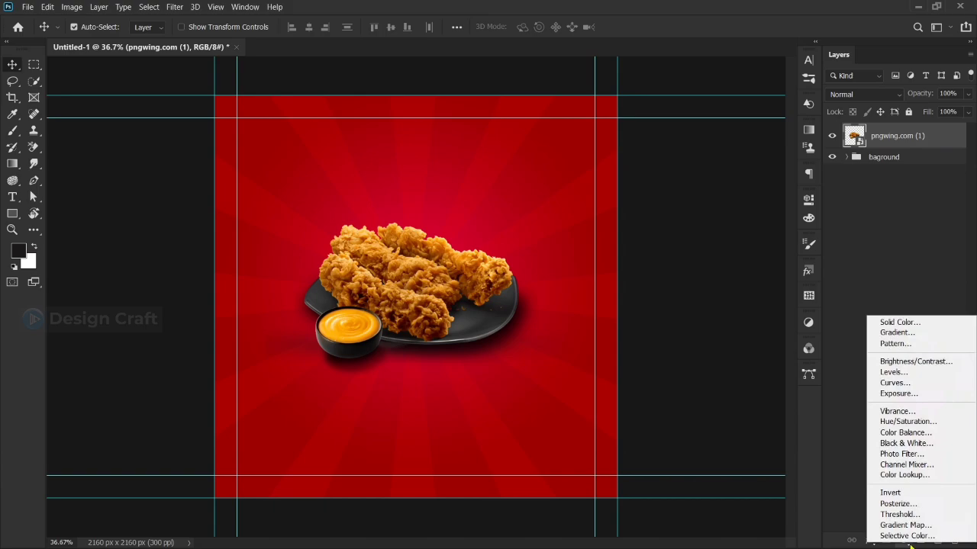
click(906, 422)
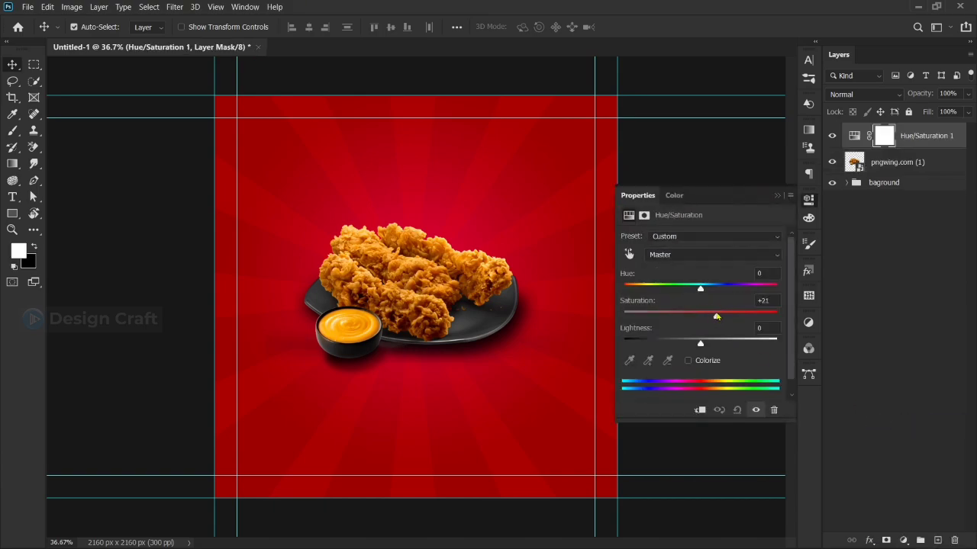
click(700, 411)
Step: Add a Vibrance adjustment with vibrance +23 and clip it to the chicken image
click(904, 540)
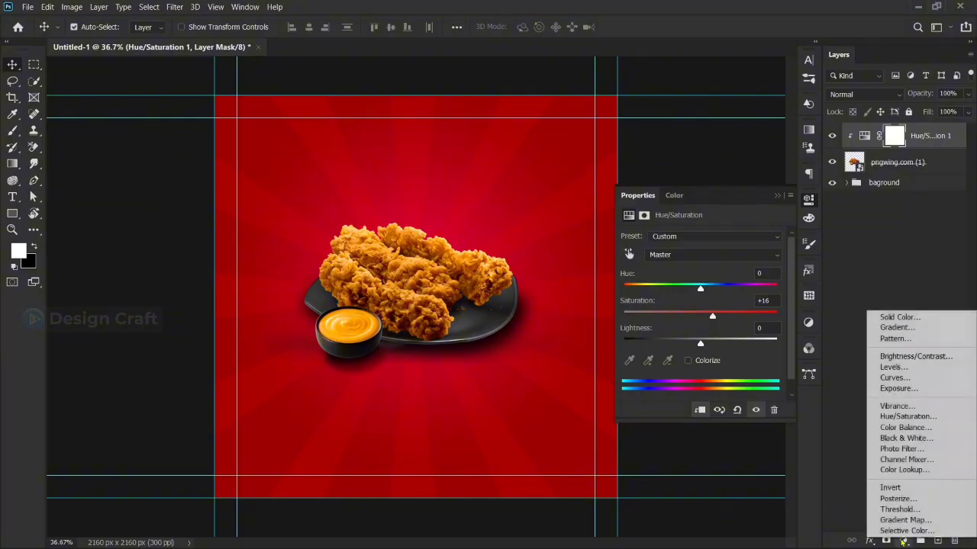
click(896, 406)
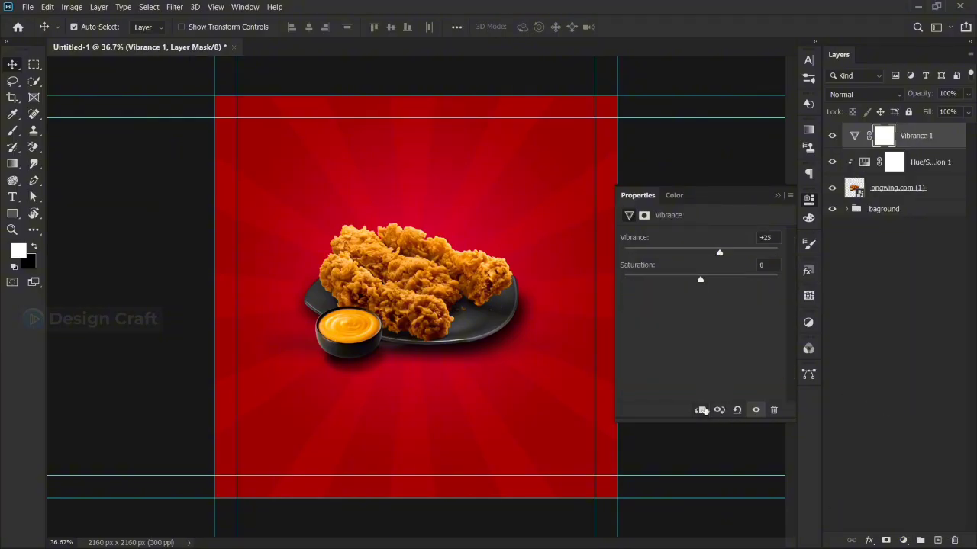
click(700, 411)
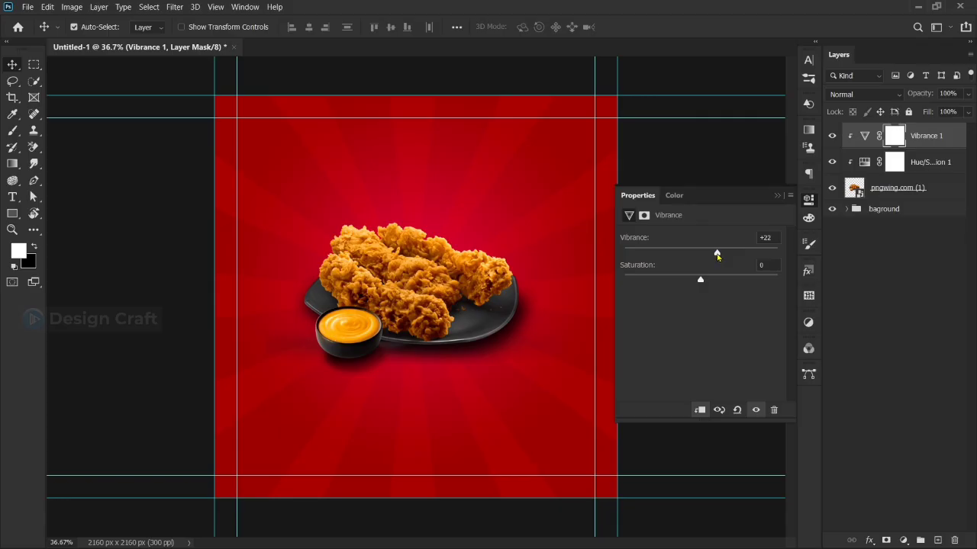
Step: Add a Levels adjustment clipped to the chicken image and lower its white input level to brighten the highlights
click(903, 541)
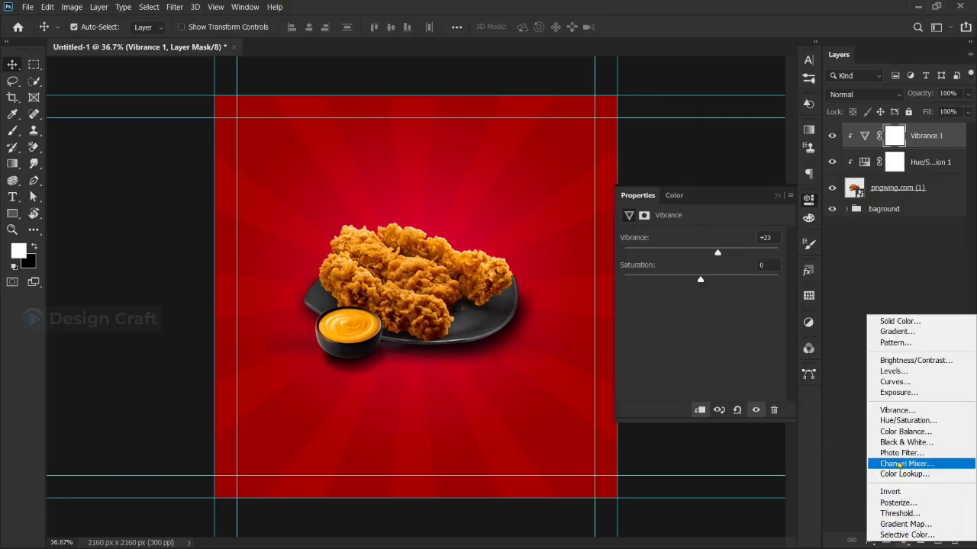
click(894, 371)
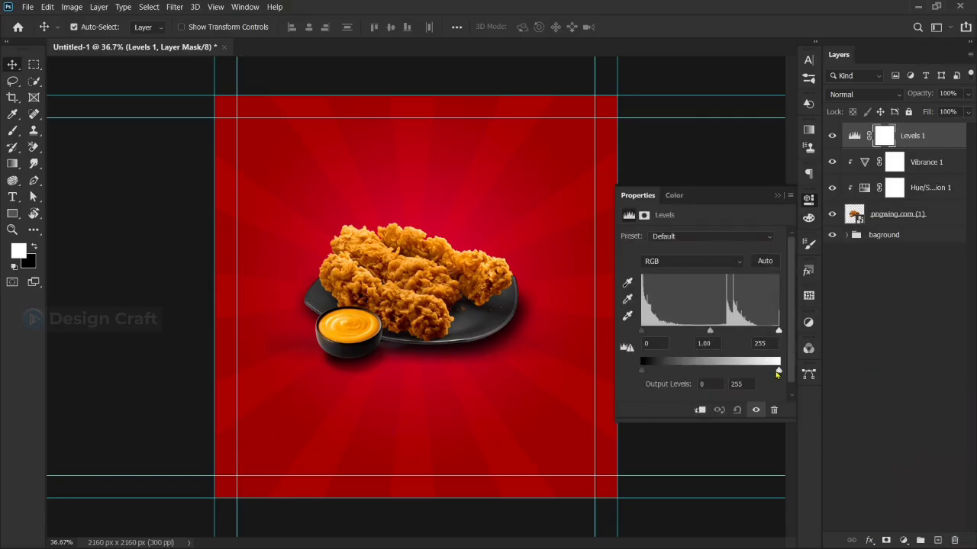
mouse_move(778, 372)
mouse_down()
mouse_move(766, 373)
mouse_move(780, 373)
mouse_up()
click(700, 411)
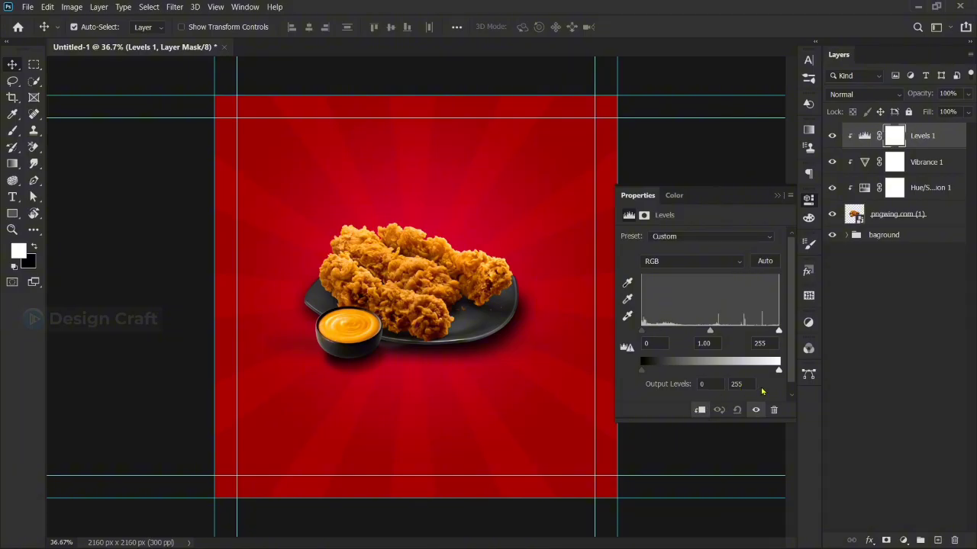
drag(783, 333, 768, 333)
click(776, 196)
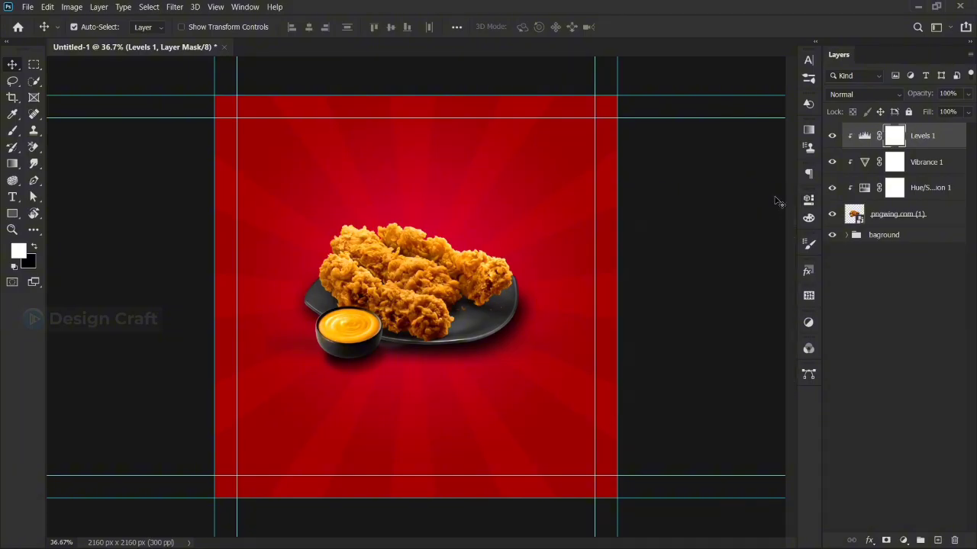
Step: Group the chicken image with its three adjustment layers and name the group "photo"
shift+click(921, 214)
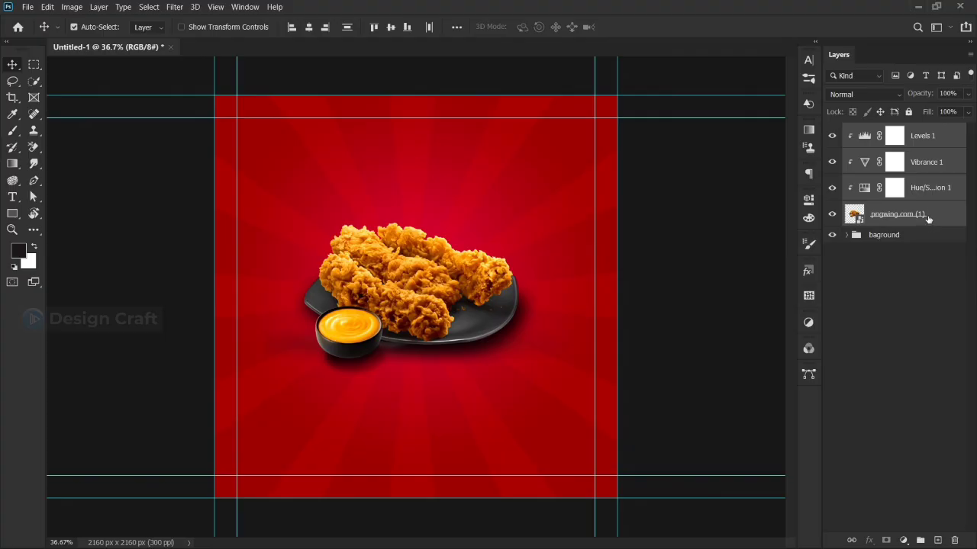
click(921, 541)
double_click(878, 130)
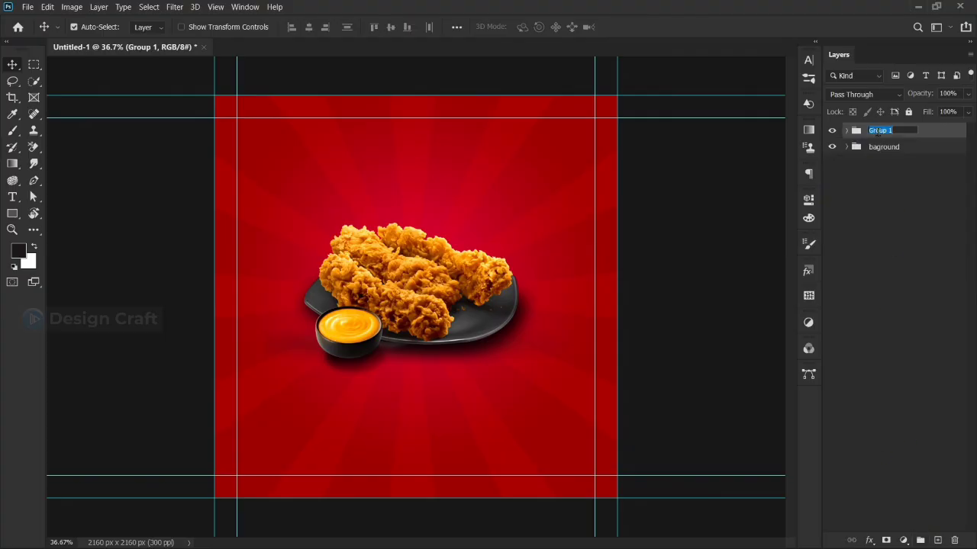
text(photo)
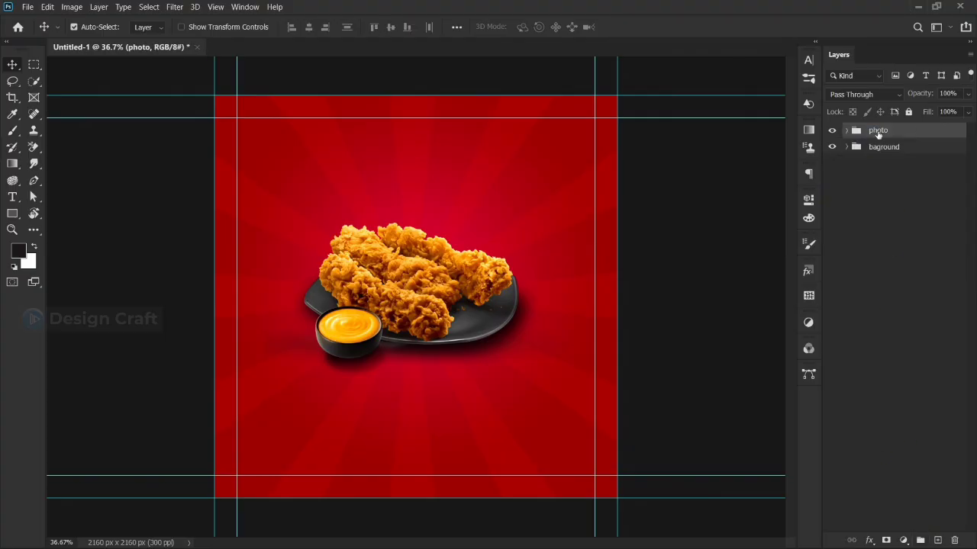
Step: Draw a 120 px circle with the Ellipse tool near the poster's lower-right corner
click(876, 235)
drag(12, 213, 48, 233)
drag(562, 465, 574, 466)
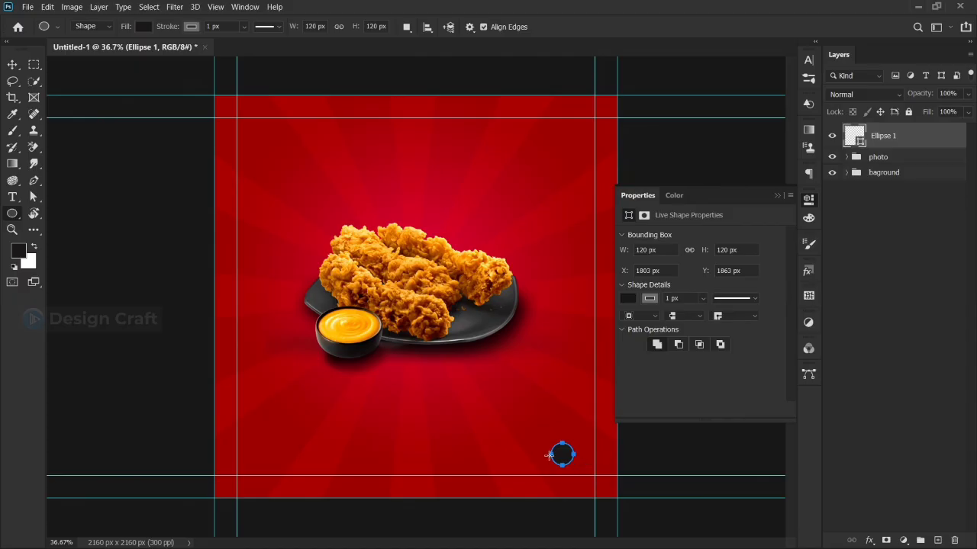
Step: Fill the circle with the orange f8a000, sampled from the dipping sauce
click(626, 298)
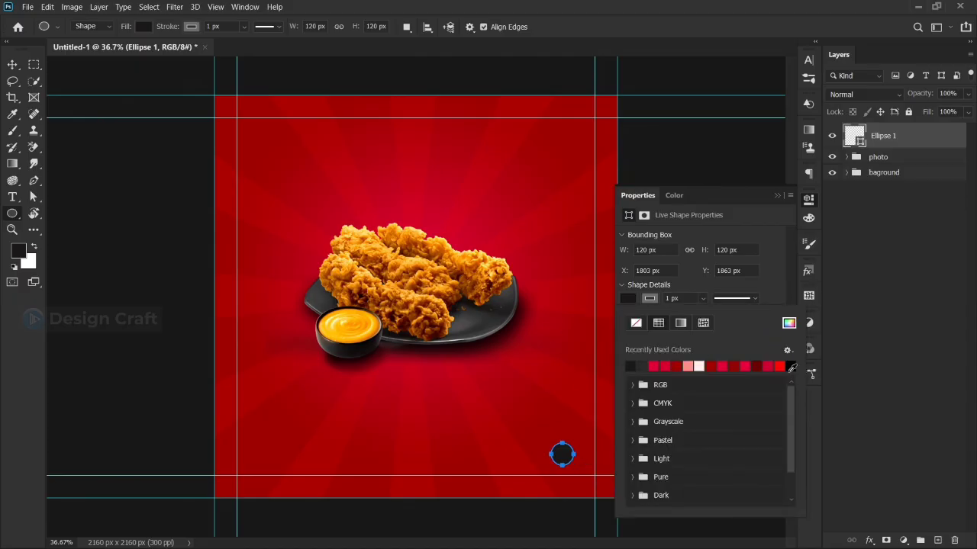
click(789, 323)
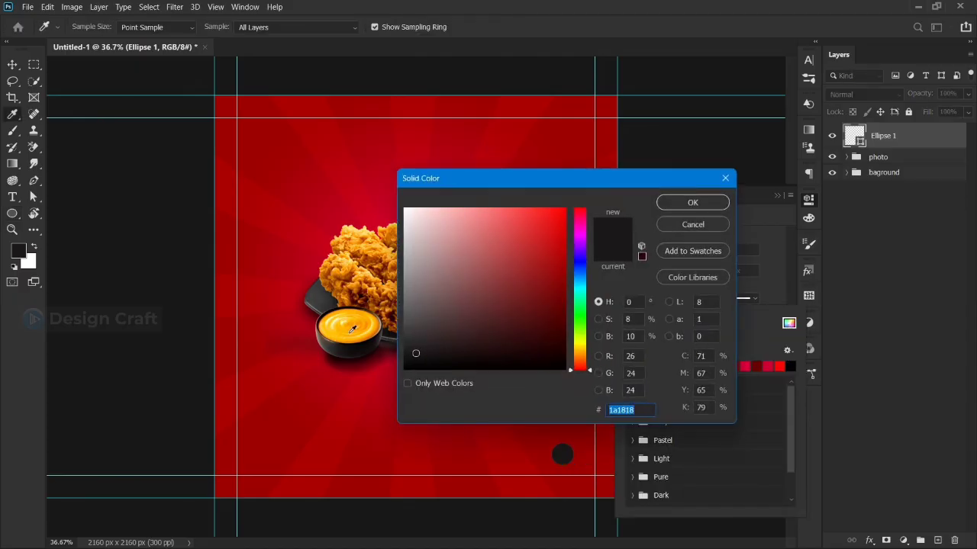
click(353, 329)
drag(561, 225, 576, 211)
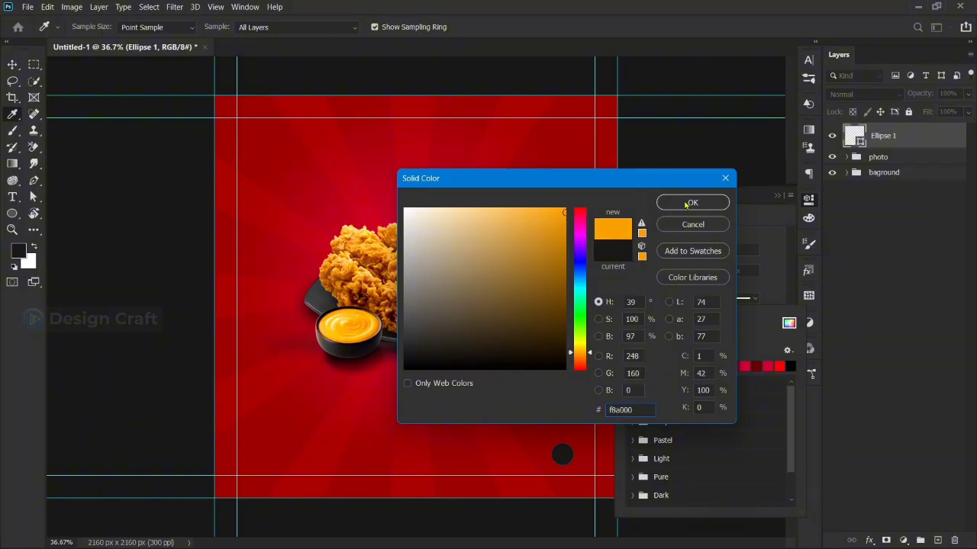
double_click(641, 407)
click(692, 202)
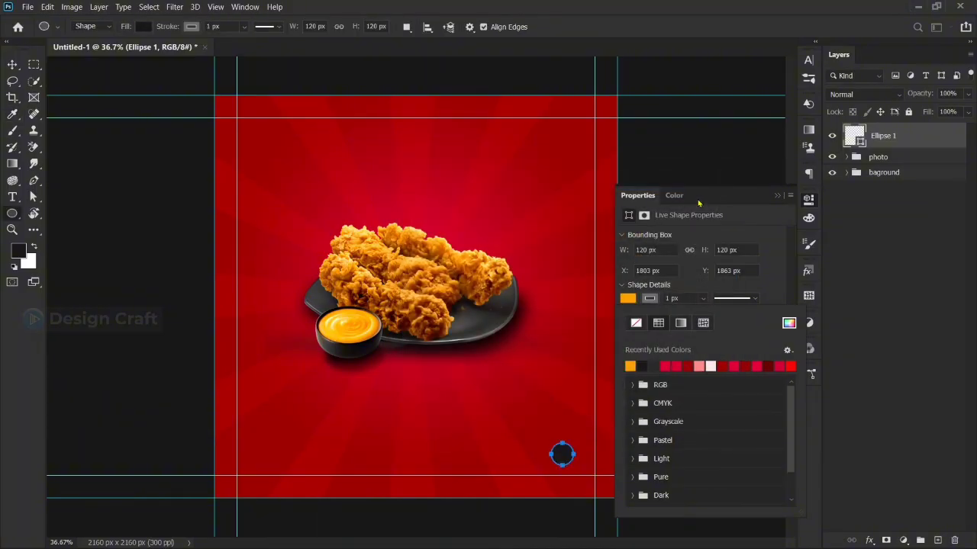
click(776, 196)
Step: Move and resize the orange circle so it fits into the lower-right corner of the margin guides
key(v)
mouse_move(565, 456)
mouse_down()
mouse_move(586, 465)
mouse_move(569, 465)
mouse_up()
key(ctrl+t)
mouse_move(583, 469)
mouse_down()
mouse_move(573, 445)
mouse_move(586, 462)
mouse_up()
click(633, 26)
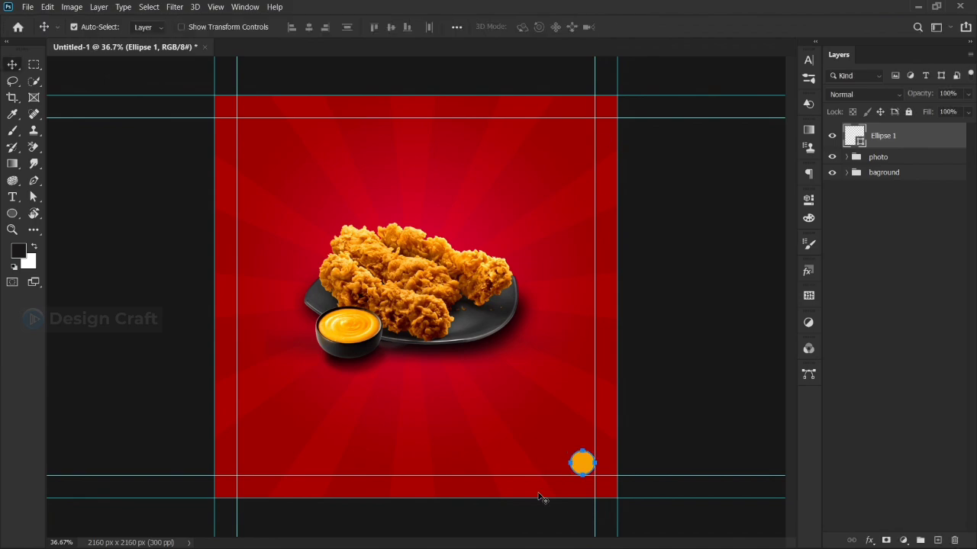
Step: Add the ringing telephone custom shape below the chicken plate, close to the orange circle
click(464, 431)
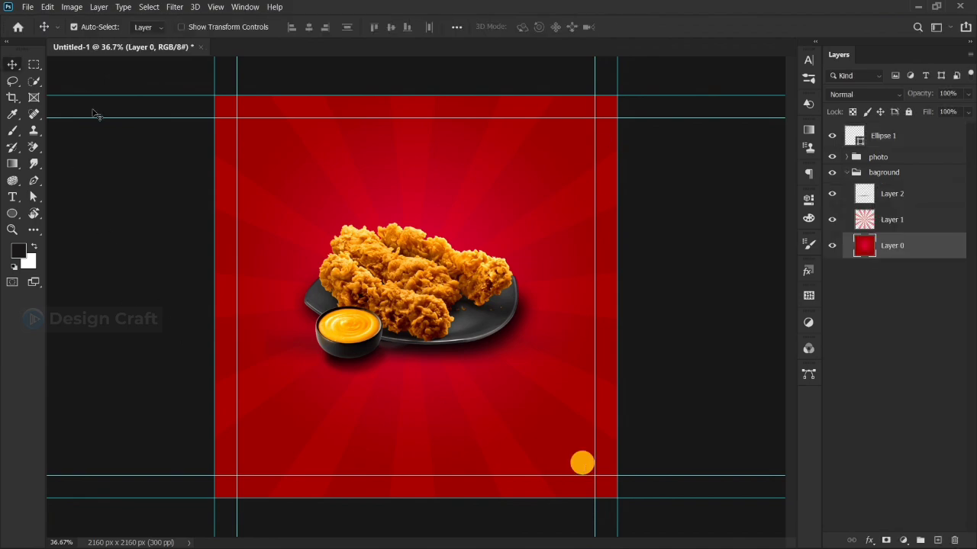
drag(12, 214, 62, 280)
click(528, 29)
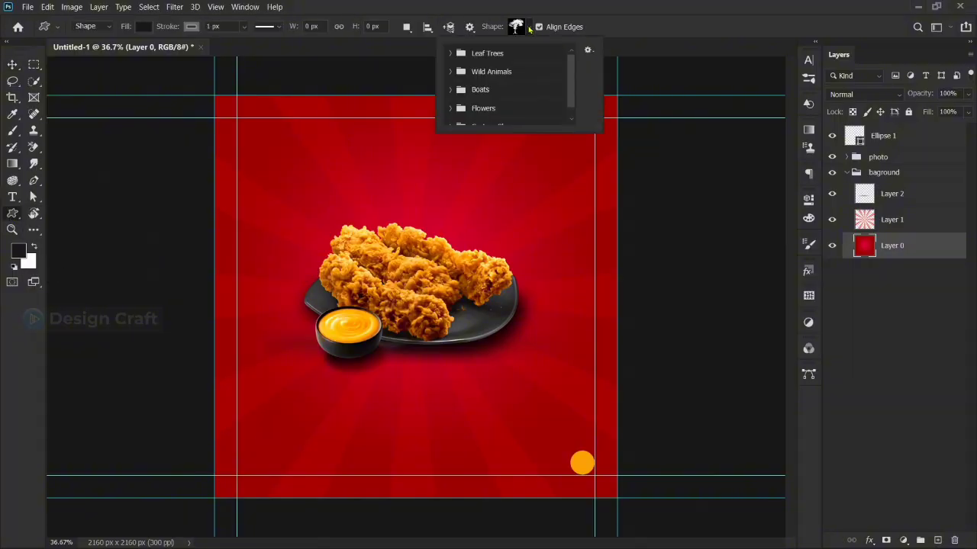
click(807, 106)
click(482, 197)
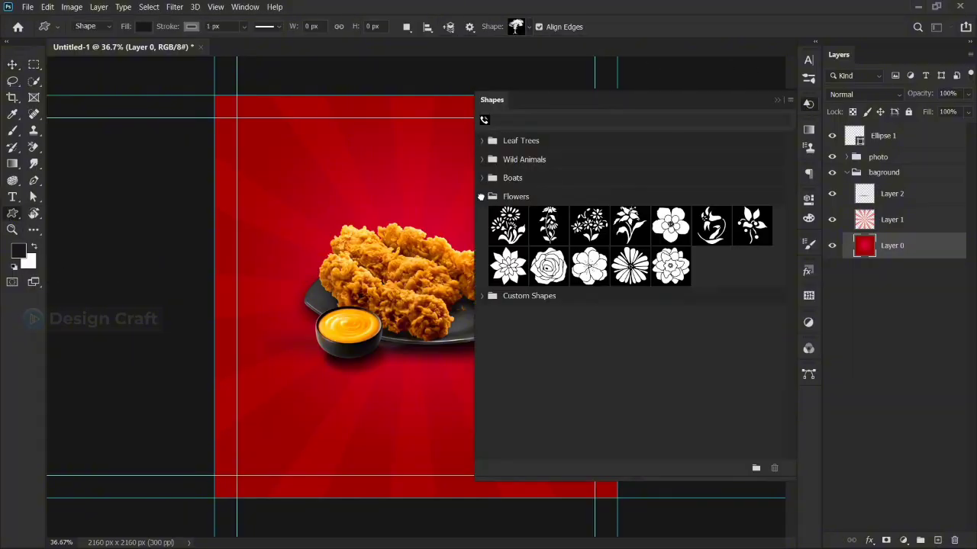
click(483, 197)
click(482, 215)
drag(630, 244, 438, 373)
drag(376, 393, 484, 421)
Step: Set the telephone shape's fill to white
double_click(865, 246)
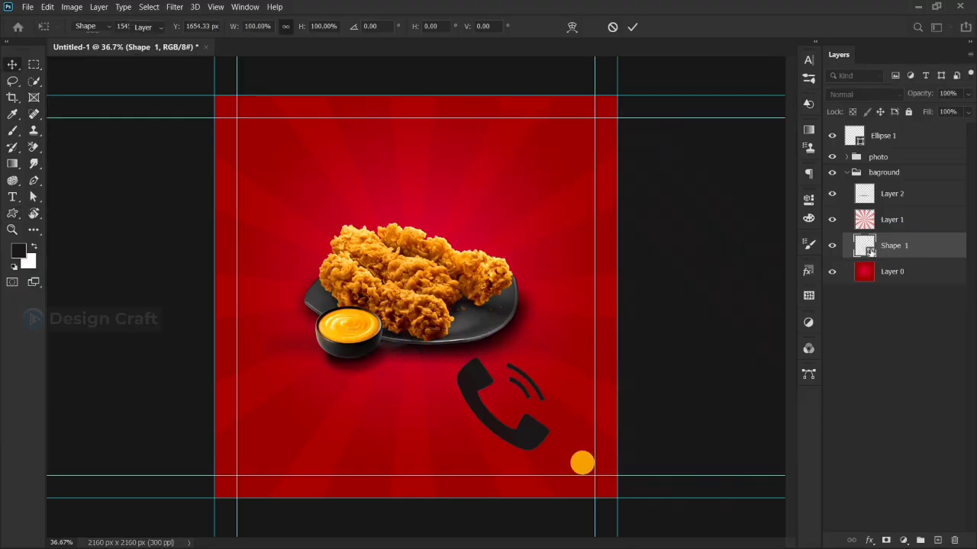
drag(534, 259, 383, 208)
click(692, 202)
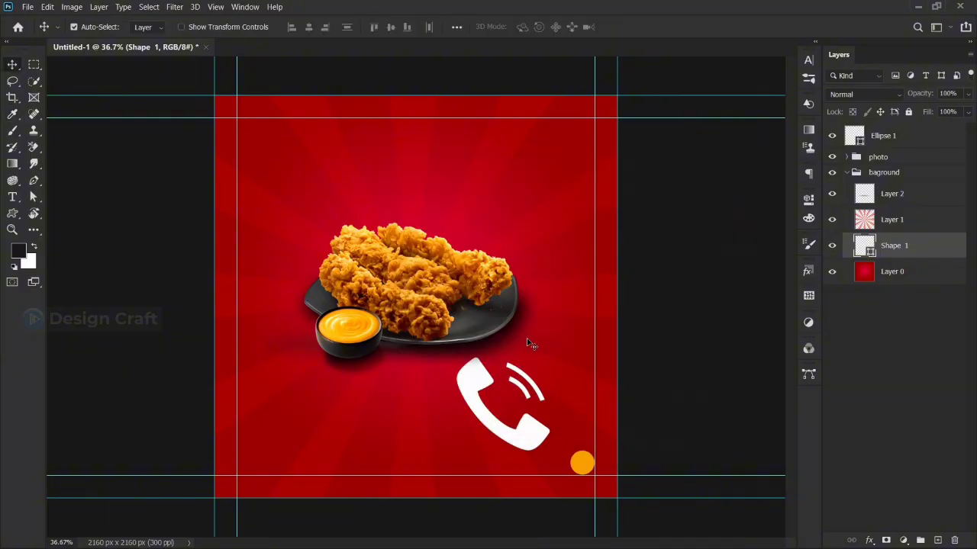
Step: Shrink the telephone shape, move it to the orange circle and bring its layer to the top of the stack
key(ctrl+t)
drag(502, 357, 580, 452)
key(Return)
drag(892, 251, 885, 128)
click(846, 199)
Step: Scale the telephone icon down further and centre it inside the orange circle
key(ctrl+t)
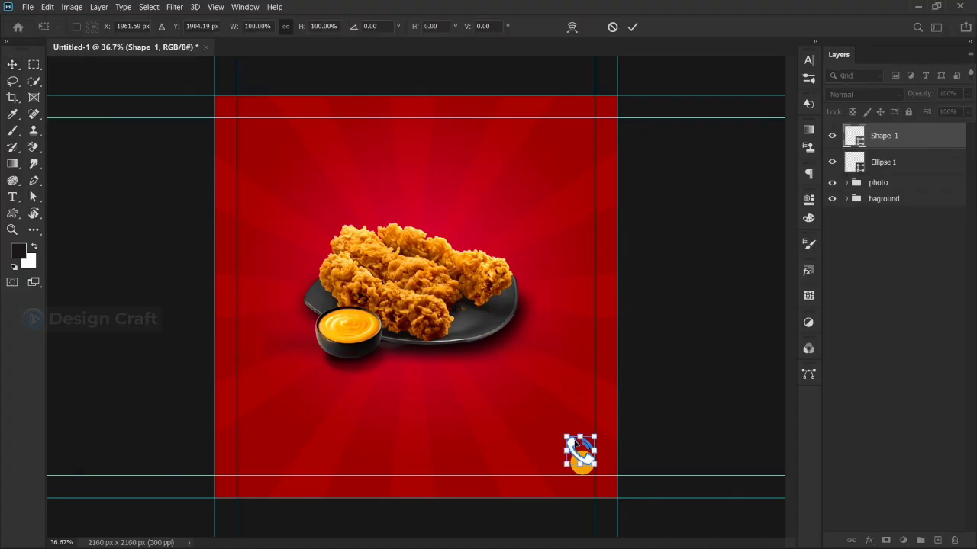
drag(580, 437, 579, 441)
scroll(579, 441, up, 5)
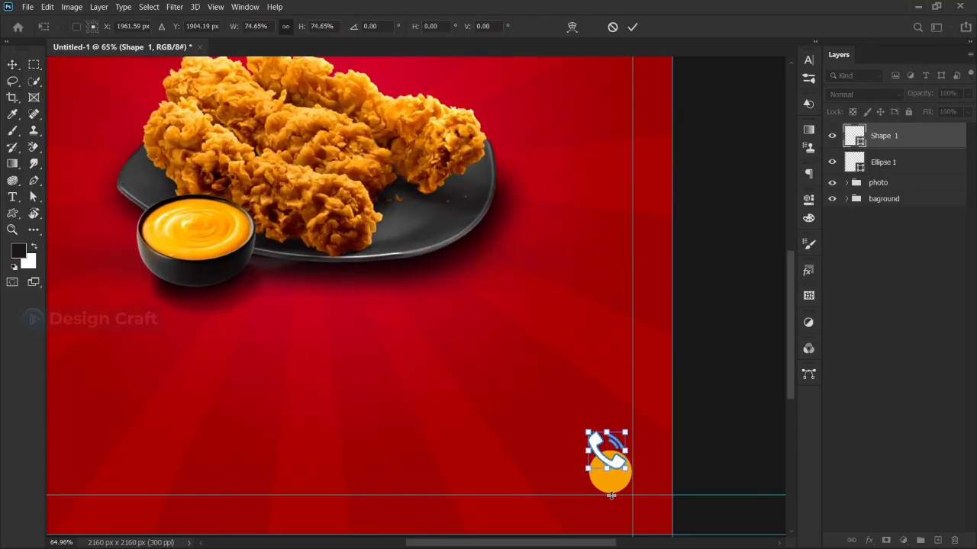
drag(605, 404, 610, 446)
click(632, 28)
Step: Collapse the "baground" group and lock it completely
click(619, 187)
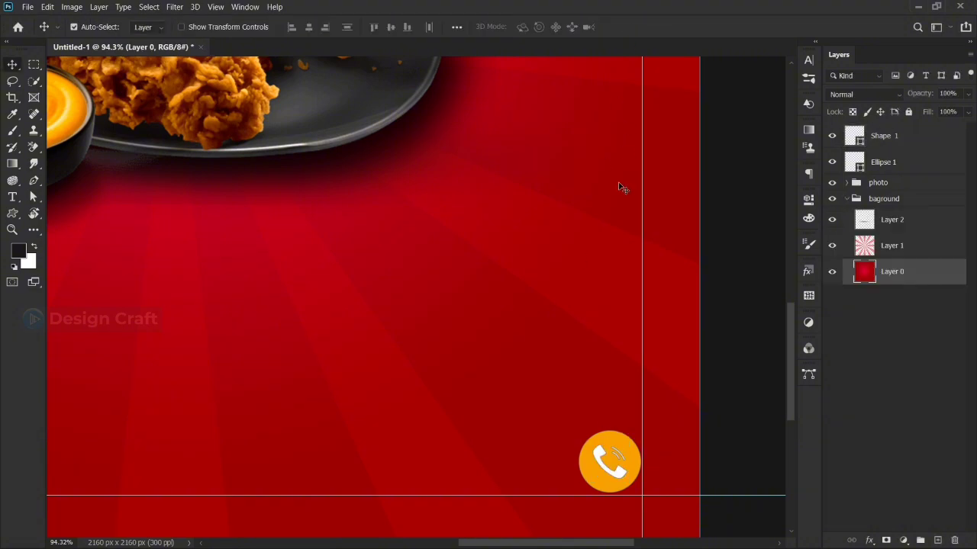
click(863, 342)
click(845, 198)
click(866, 199)
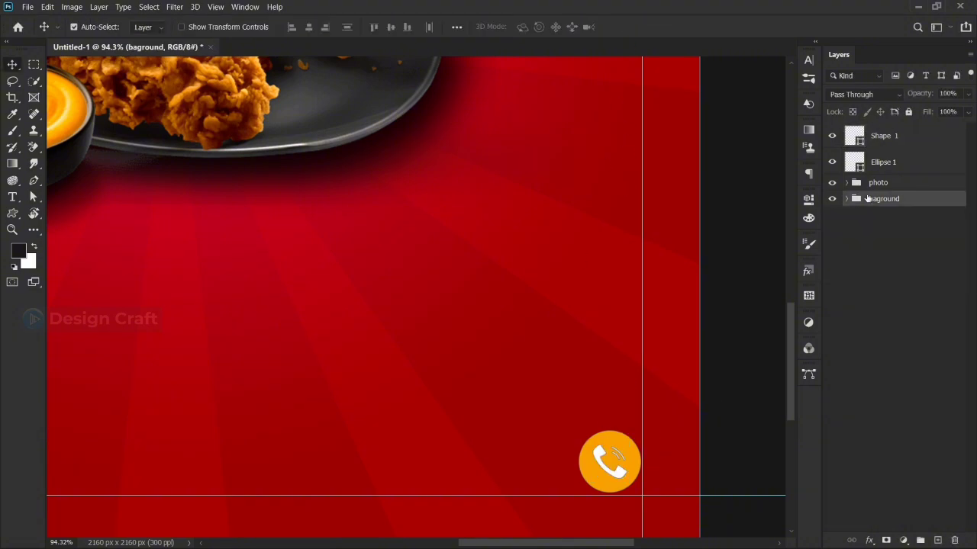
click(908, 111)
click(691, 403)
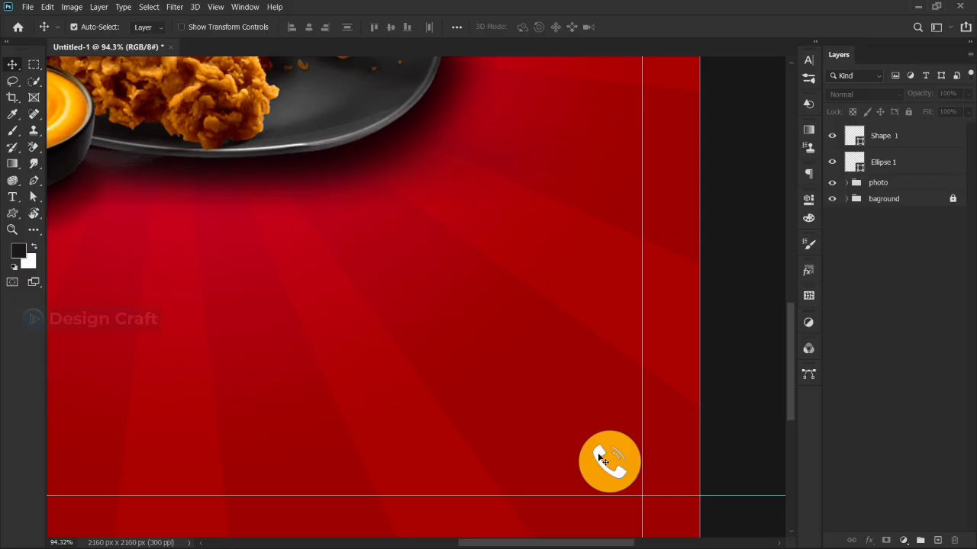
Step: Change the telephone icon's fill to black, 000000
click(859, 145)
double_click(859, 142)
drag(517, 306, 343, 399)
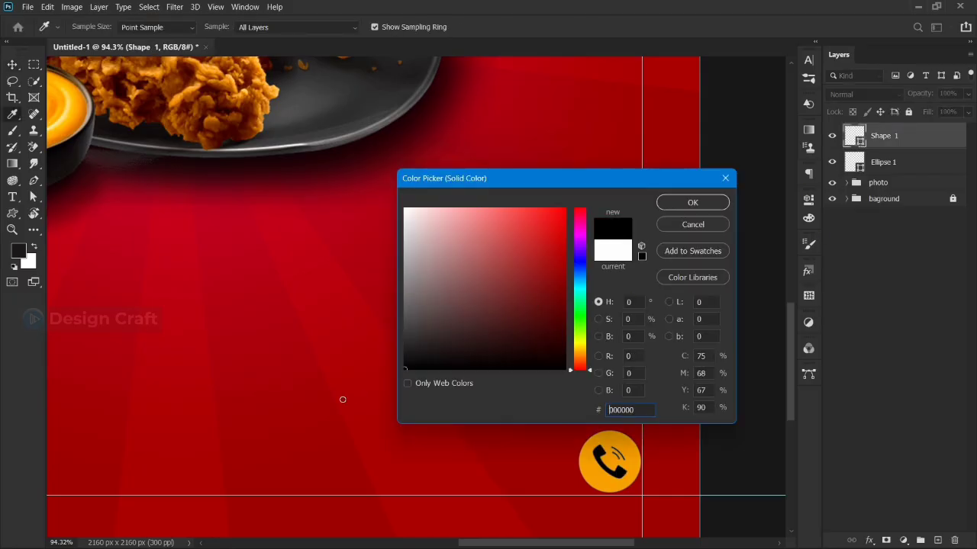
click(725, 205)
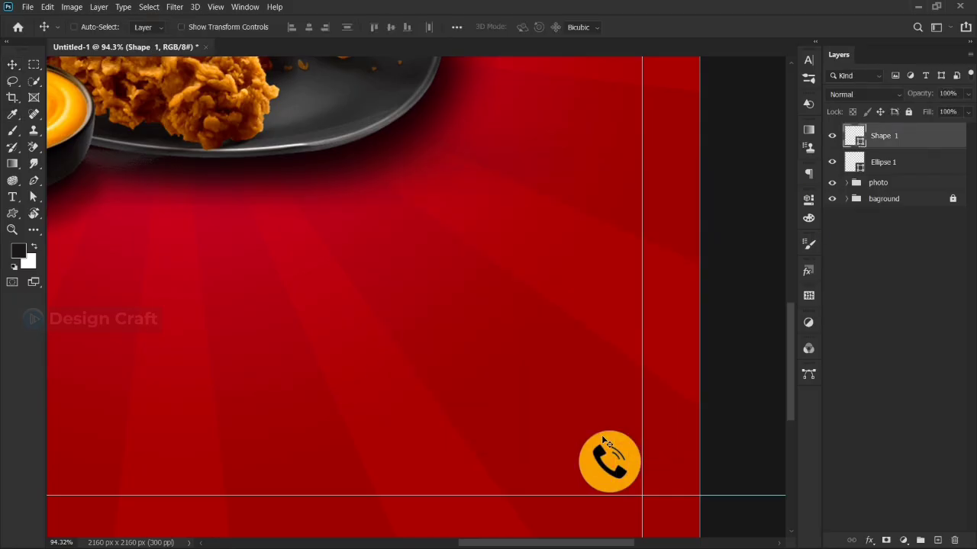
Step: Enlarge the telephone icon within the orange circle to about 112%
key(ctrl+t)
mouse_move(609, 442)
mouse_down()
mouse_move(623, 414)
mouse_move(609, 427)
mouse_up()
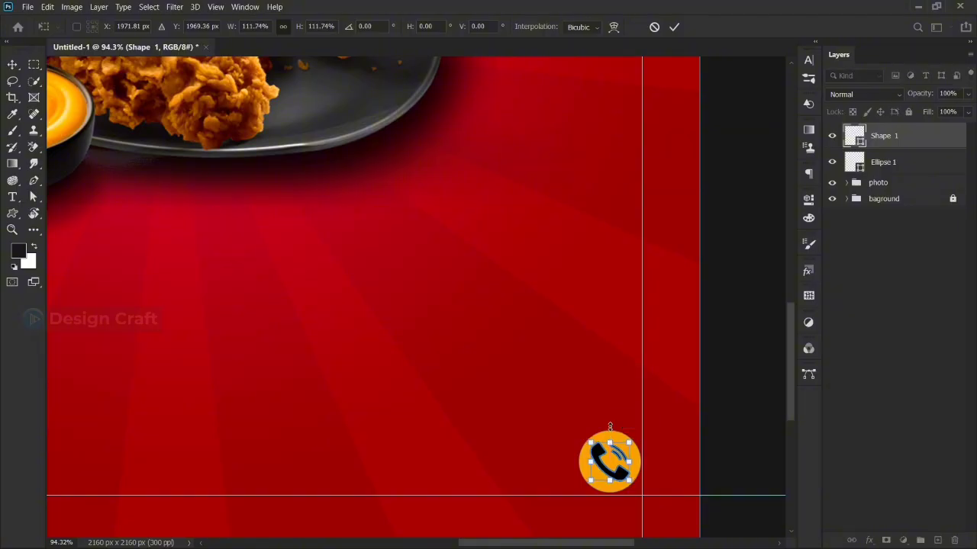
click(673, 28)
Step: Add the text "FREE DELIVERY" and place it above and to the left of the telephone icon
scroll(513, 370, down, 5)
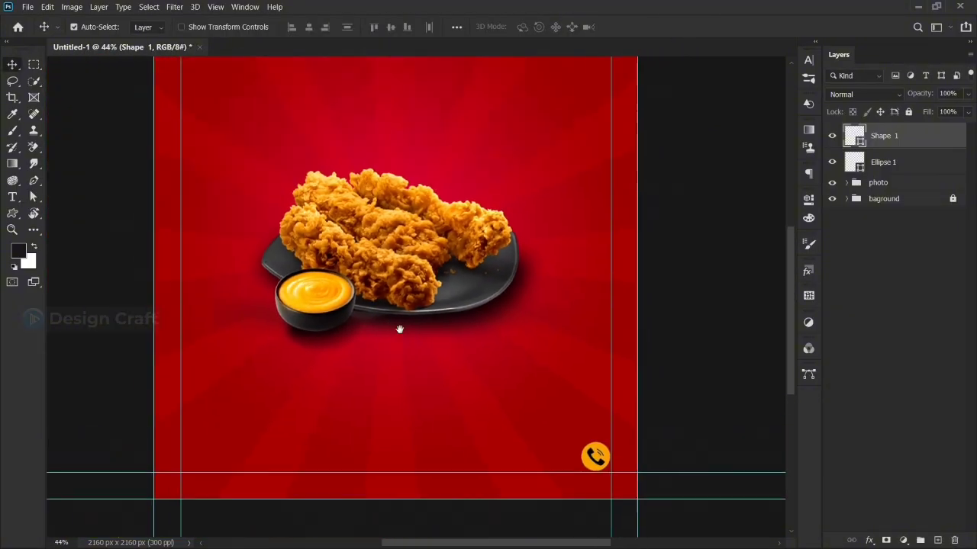
key(t)
click(425, 427)
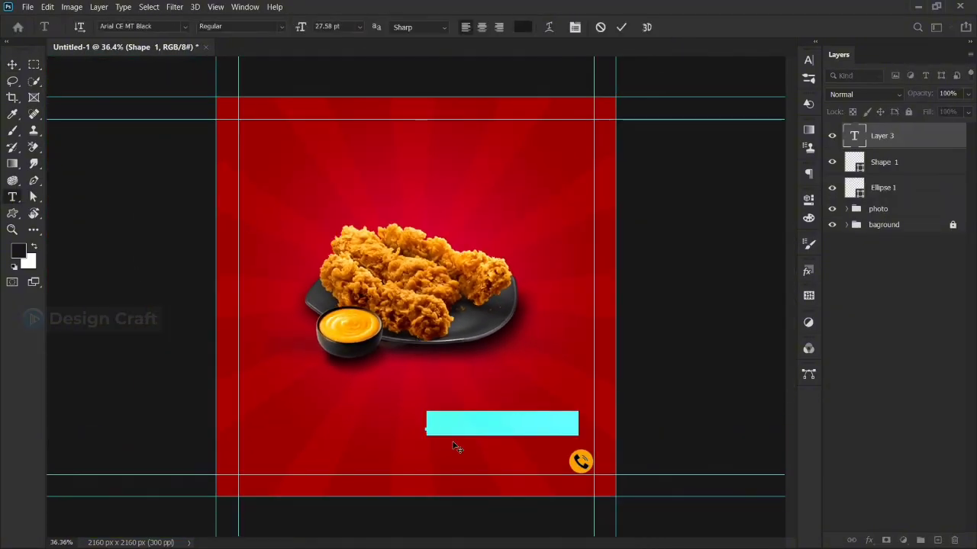
text(FREE DELIVERY)
key(ctrl+Return)
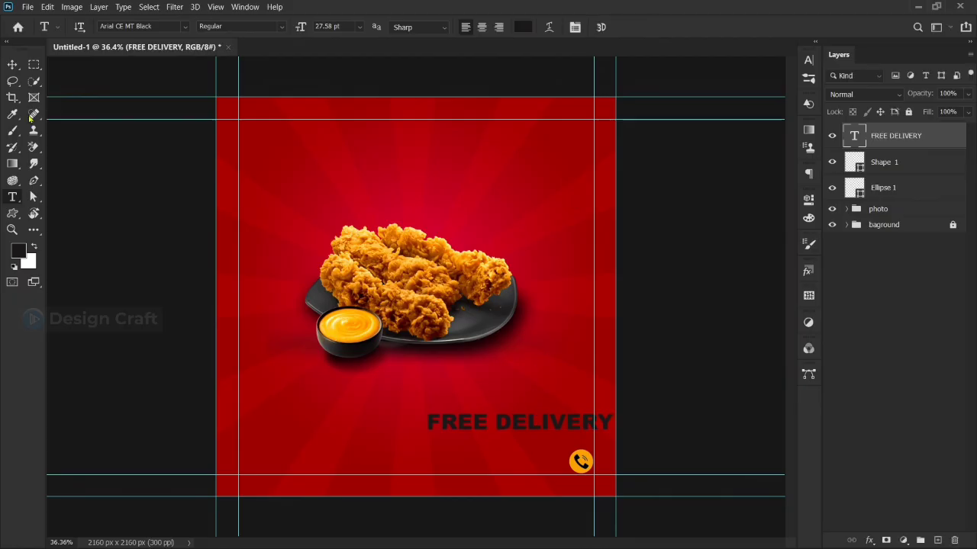
key(v)
drag(509, 422, 451, 429)
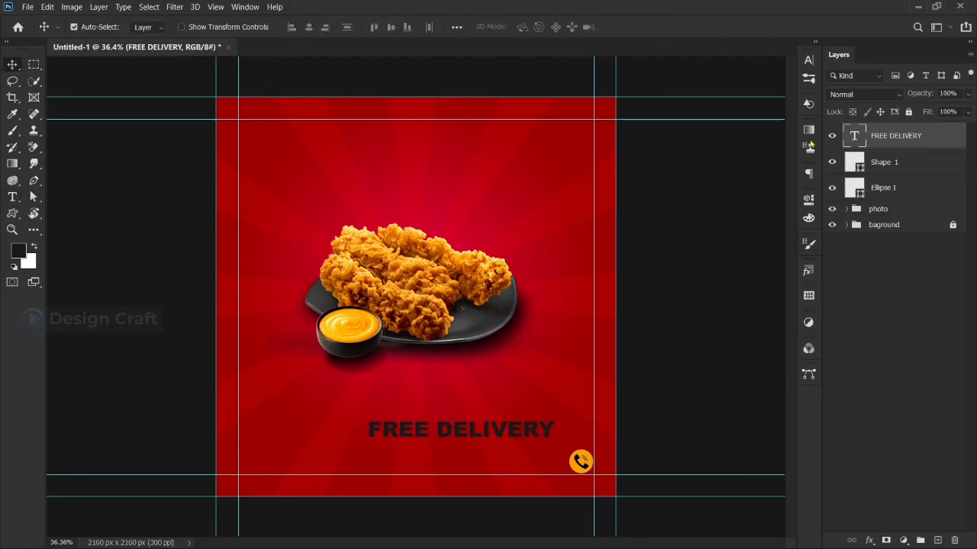
Step: Set the colour of the "FREE DELIVERY" text to white, fefefe
click(808, 77)
click(775, 139)
click(406, 216)
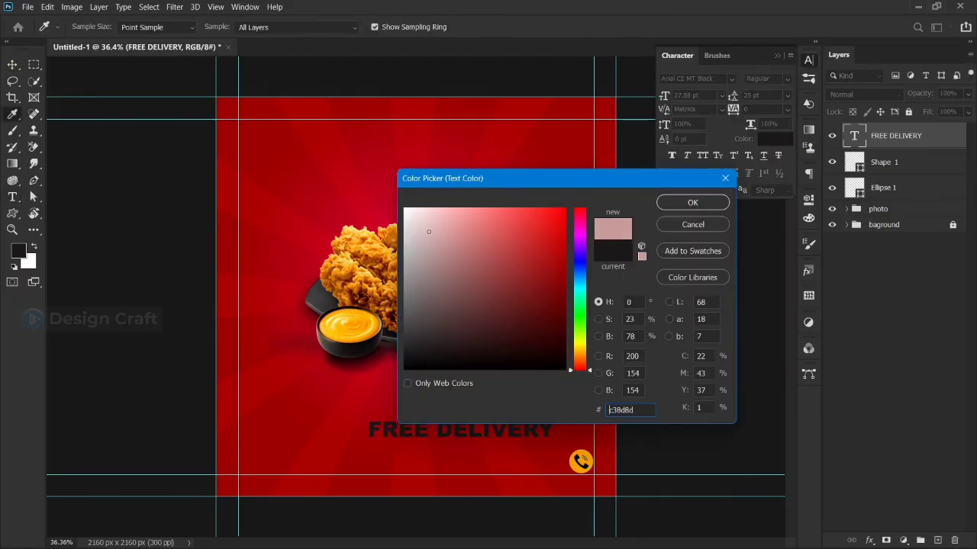
drag(407, 217, 404, 208)
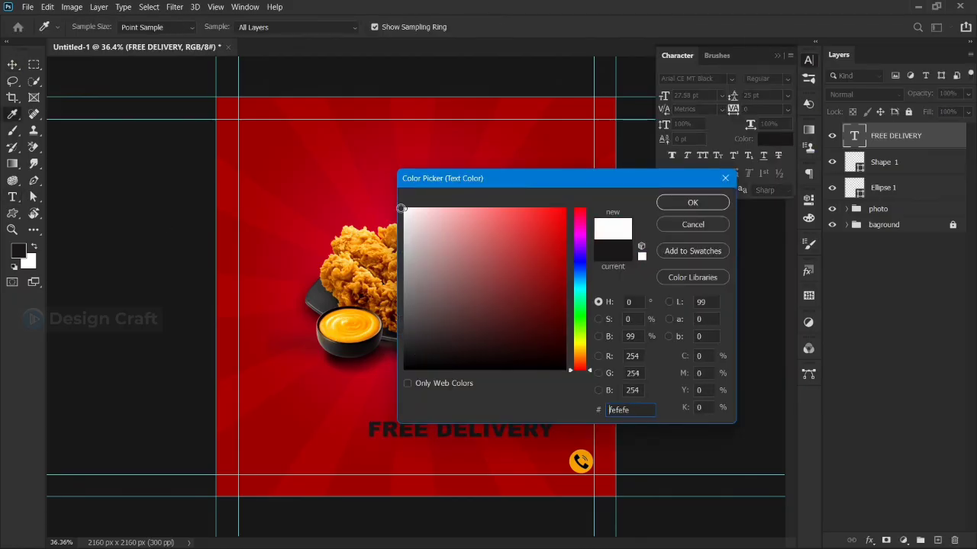
click(693, 203)
Step: Scale the "FREE DELIVERY" text down to about 8.61 pt and place it directly left of the telephone icon
key(ctrl+t)
drag(462, 419, 459, 425)
scroll(458, 425, up, 5)
scroll(475, 458, up, 6)
drag(578, 463, 408, 366)
drag(337, 319, 520, 401)
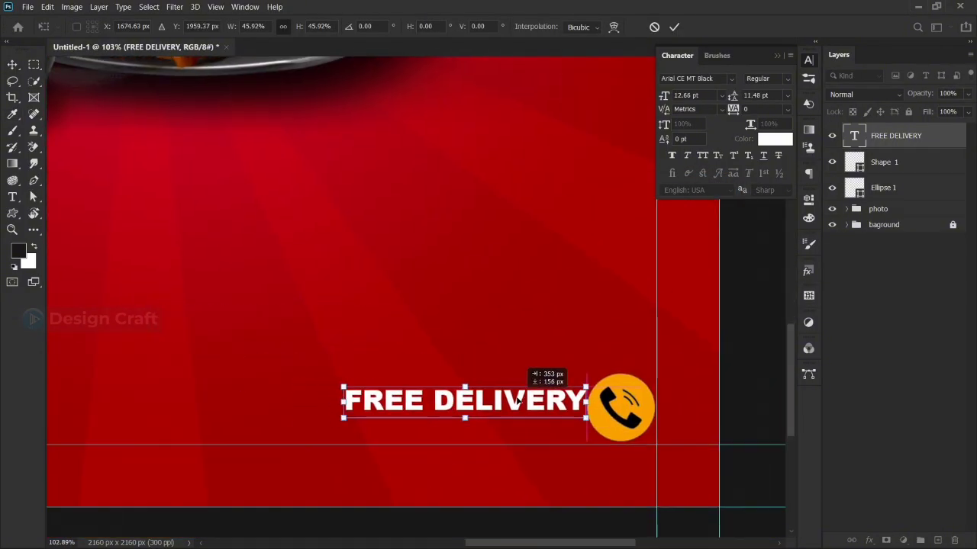
drag(465, 386, 525, 402)
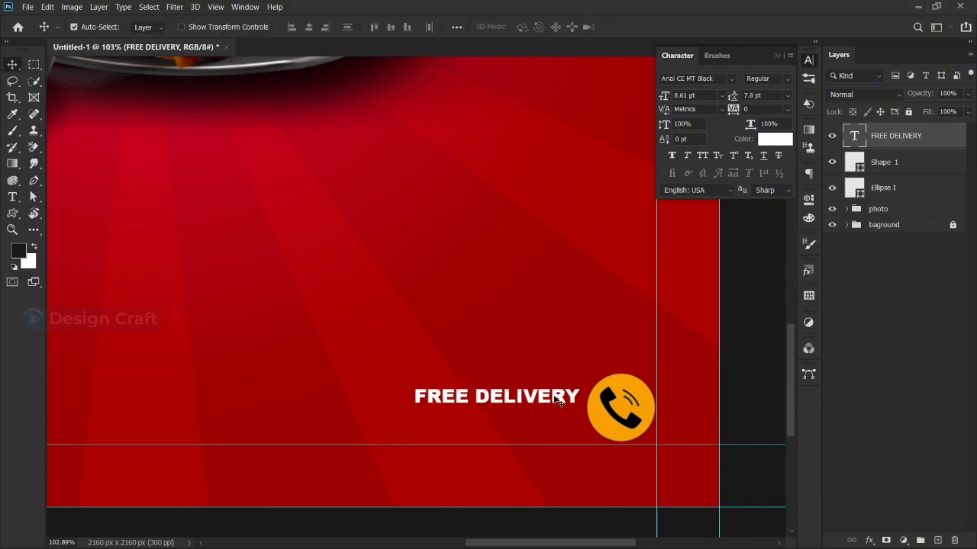
Step: Duplicate the "FREE DELIVERY" text just below itself and replace the copy's wording with the contact phone number
scroll(554, 400, up, 1)
drag(554, 409, 534, 414)
double_click(547, 424)
key(ctrl+v)
click(621, 26)
Step: Recolour the "FREE DELIVERY" text to the orange f8a000 sampled from the telephone icon's circle
click(532, 413)
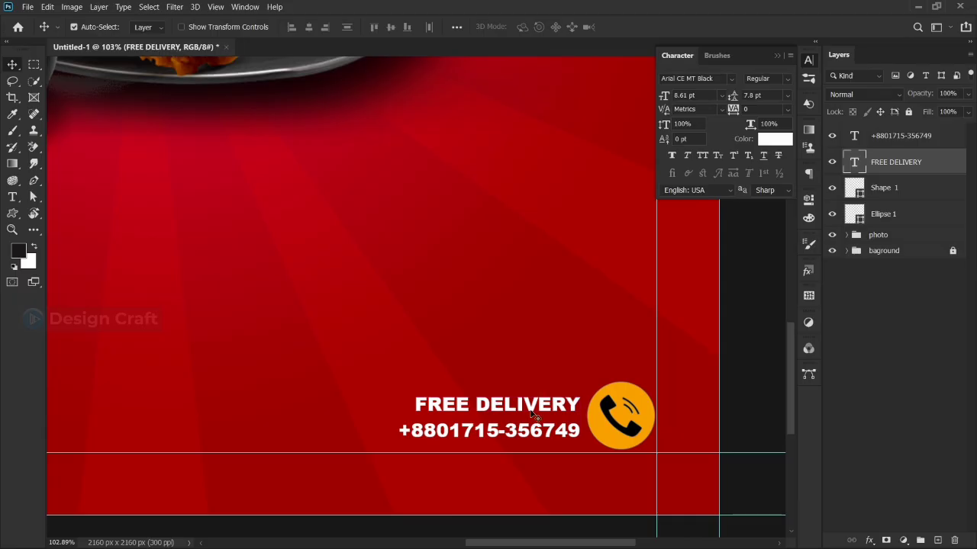
click(759, 137)
drag(609, 176, 424, 124)
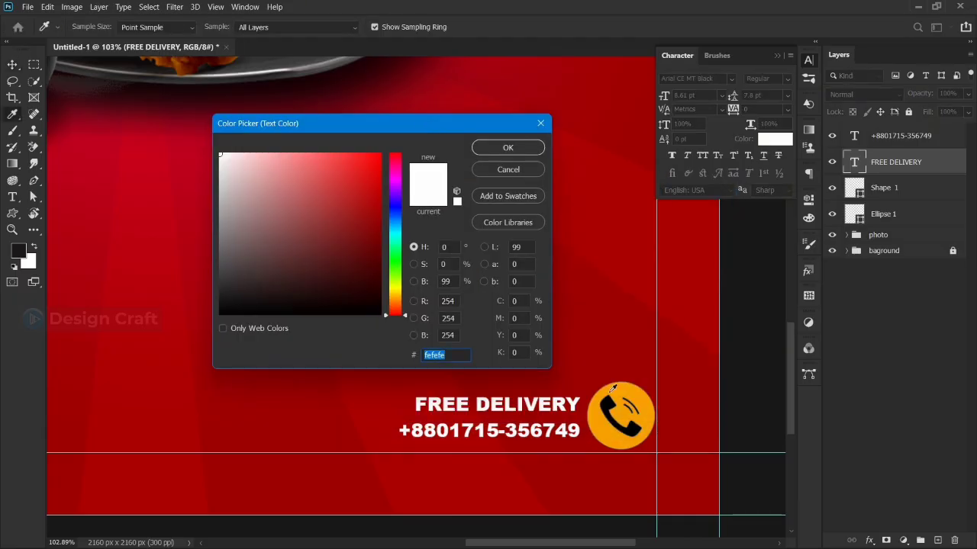
click(615, 391)
mouse_move(379, 158)
mouse_down()
mouse_move(387, 149)
mouse_move(374, 187)
mouse_move(402, 218)
mouse_move(385, 178)
mouse_up()
click(620, 381)
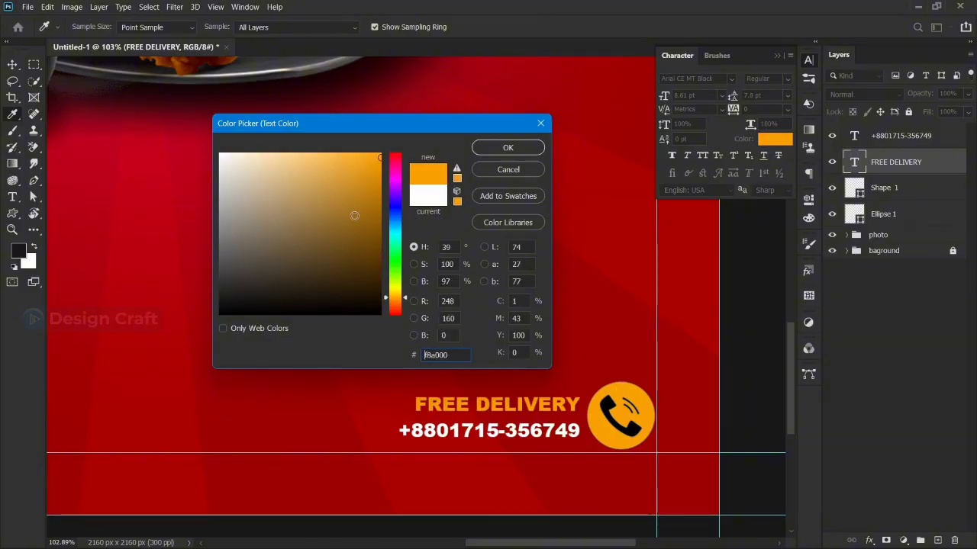
click(491, 150)
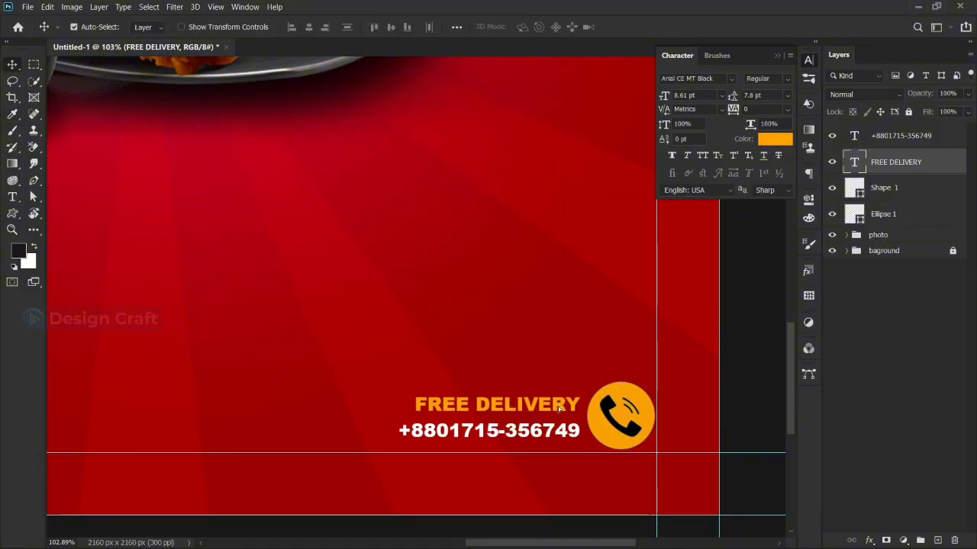
Step: Move "FREE DELIVERY" closer to the phone number and align both lines beside the telephone icon
drag(560, 408, 559, 412)
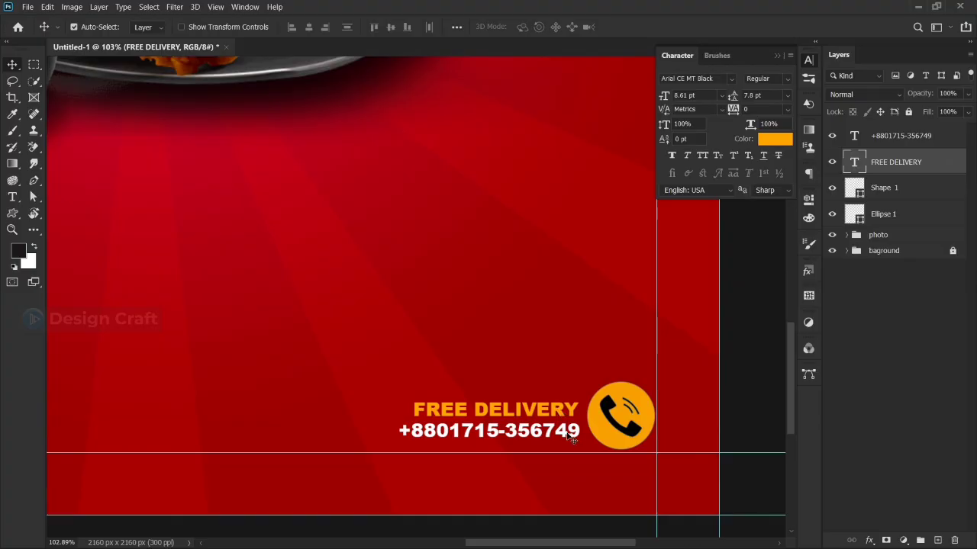
drag(572, 439, 574, 439)
scroll(565, 401, down, 2)
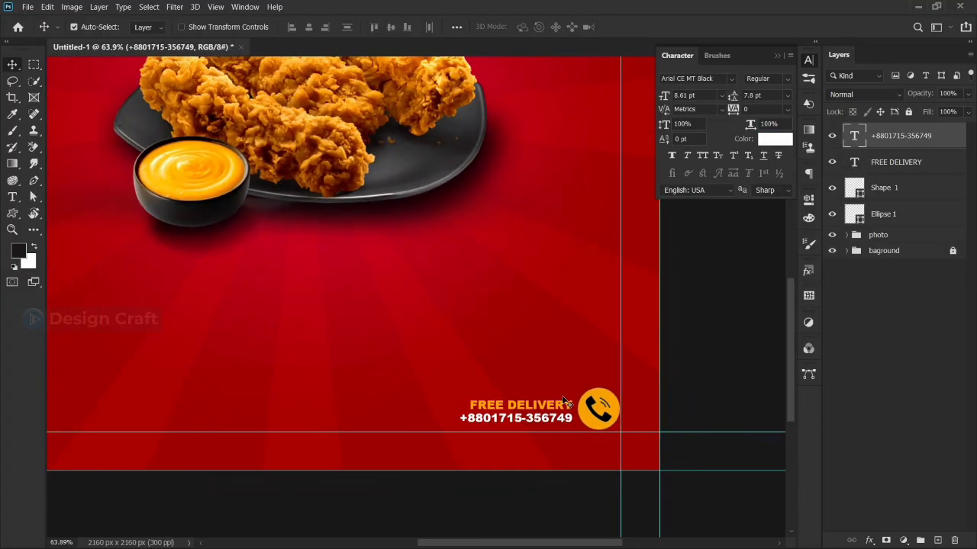
scroll(564, 400, down, 2)
click(663, 383)
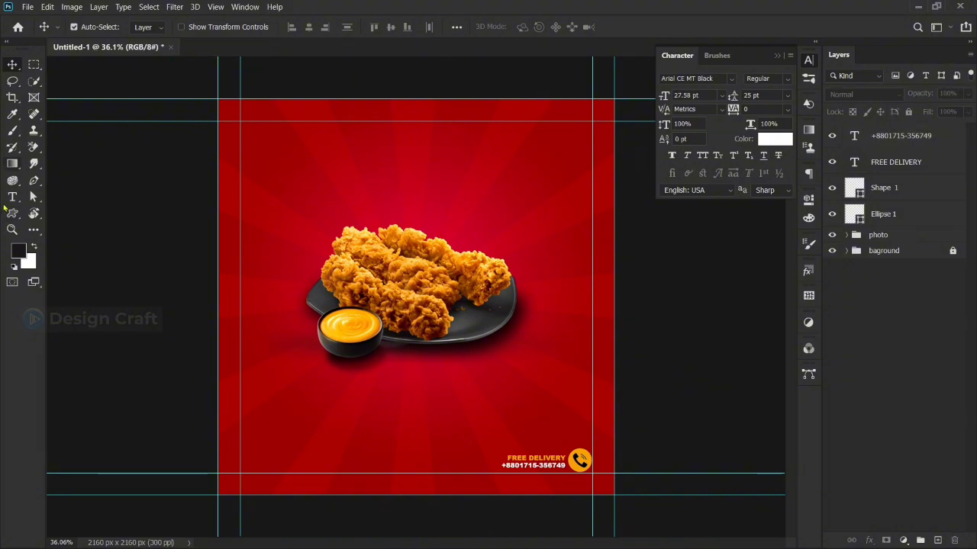
Step: Draw a rounded rectangle about 202 × 73 px with 10 px corners in the poster's lower-left corner, inside the margin guides
click(12, 213)
click(56, 229)
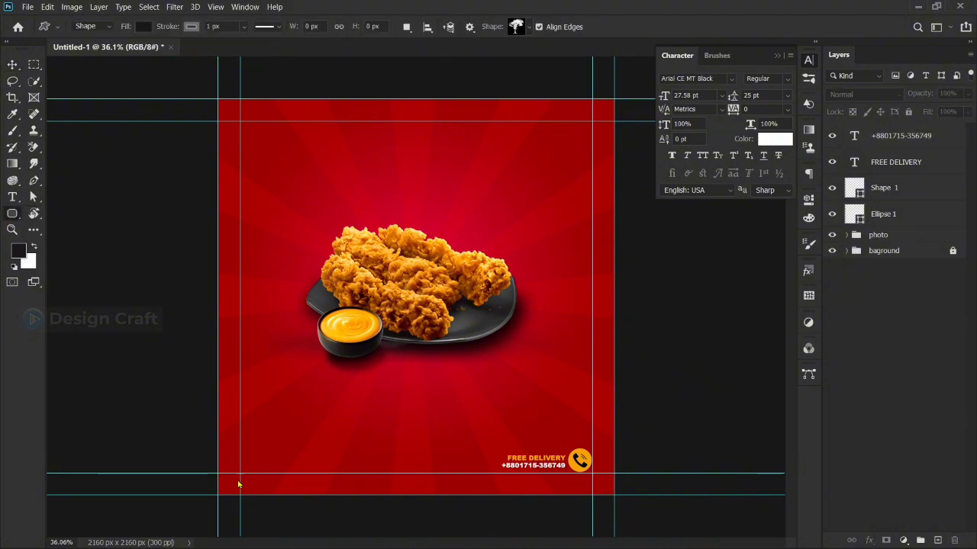
scroll(238, 485, up, 5)
drag(184, 357, 300, 397)
scroll(271, 383, down, 4)
Step: Fill the rounded rectangle with the recently used orange
click(627, 277)
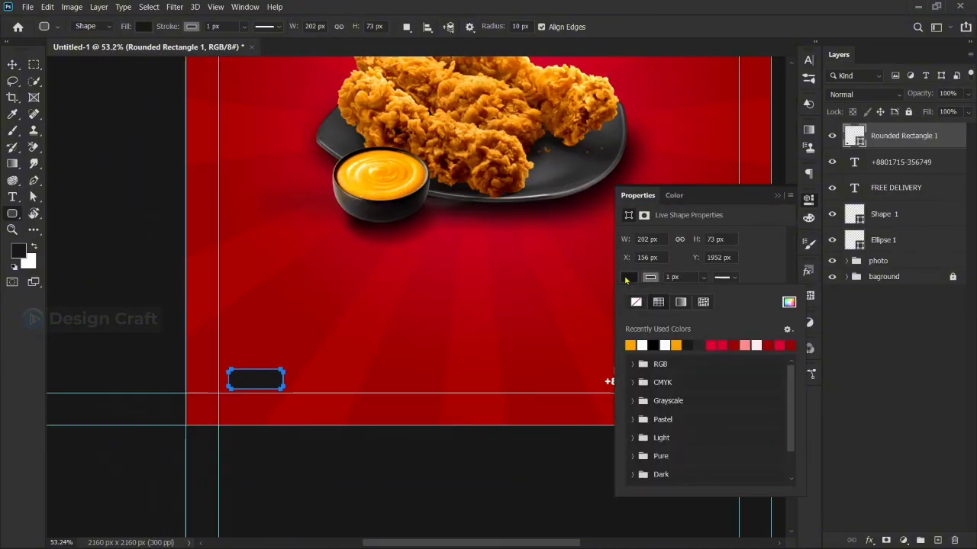
click(631, 345)
click(774, 197)
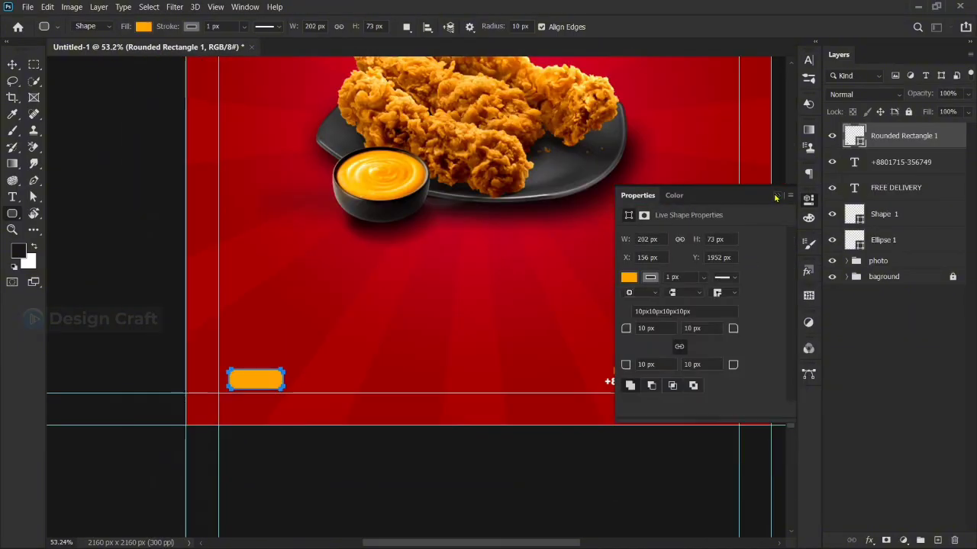
click(775, 198)
key(v)
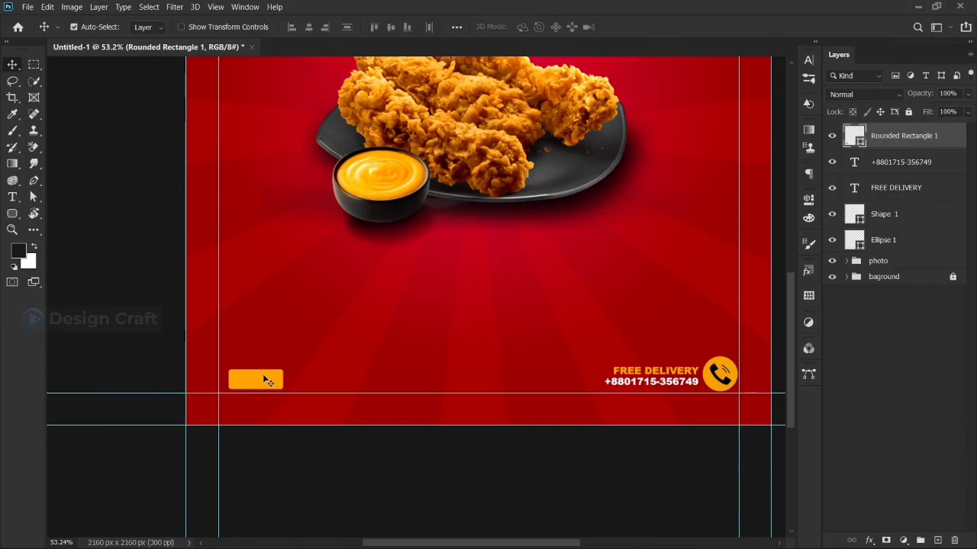
Step: Set all four corner radii of the orange rounded rectangle to 17 px
click(12, 213)
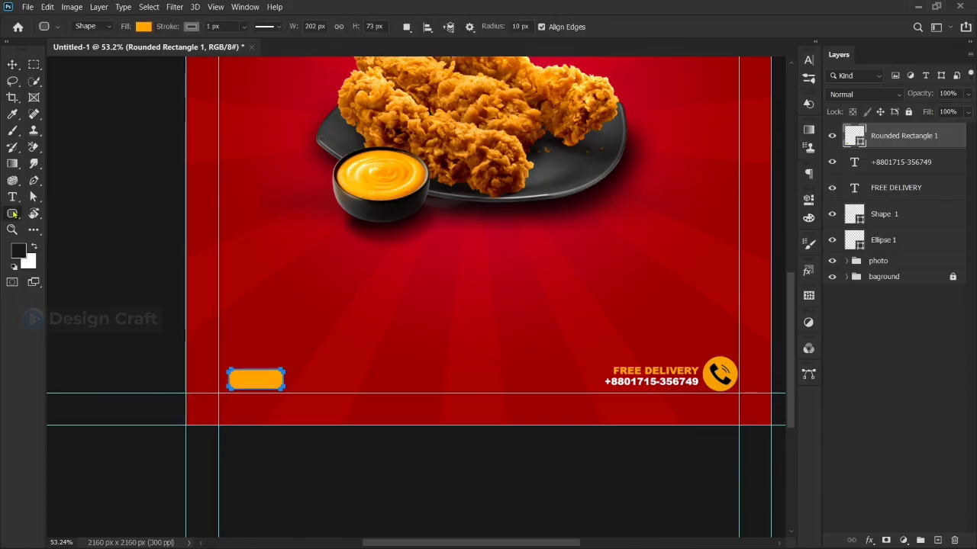
click(809, 147)
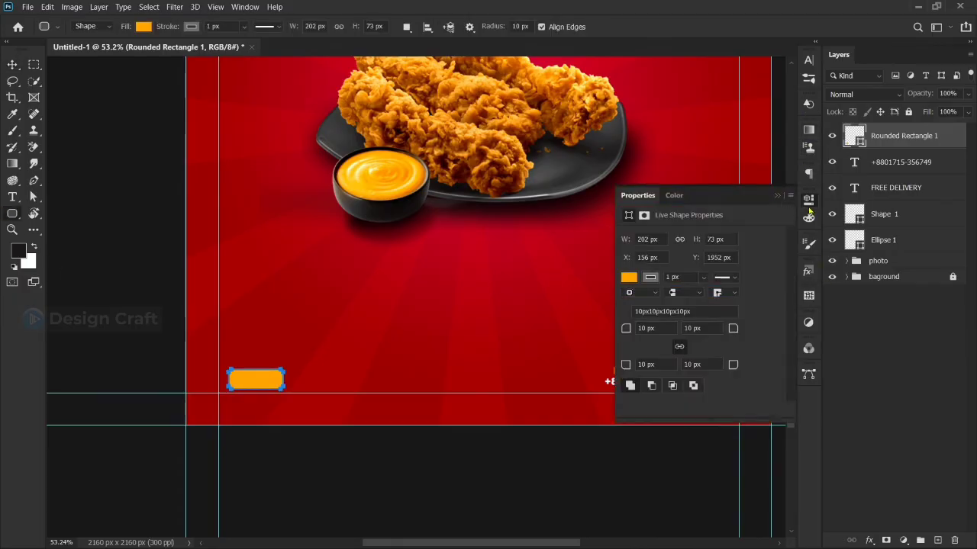
click(647, 328)
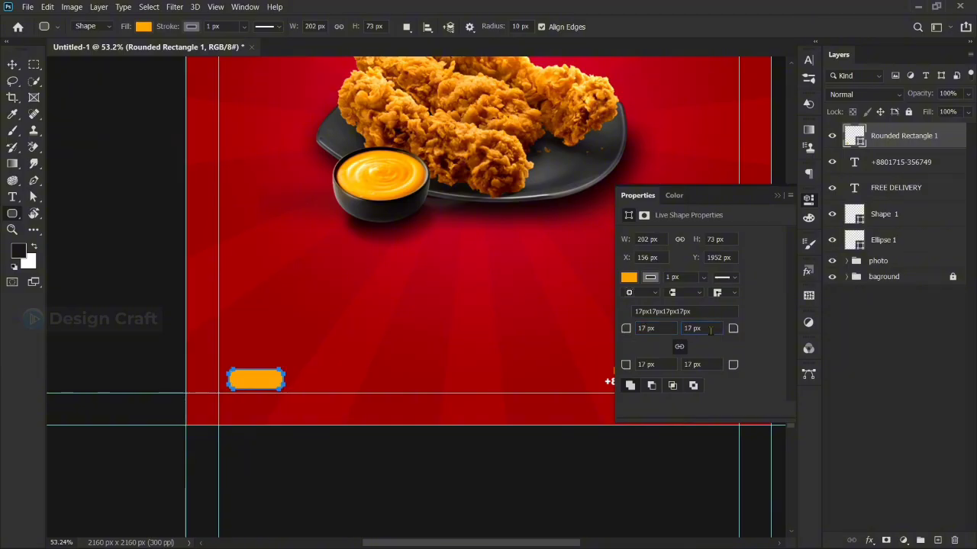
click(777, 195)
Step: Add a horizontal text line reading "ORDER NOW" below the food photo
click(12, 197)
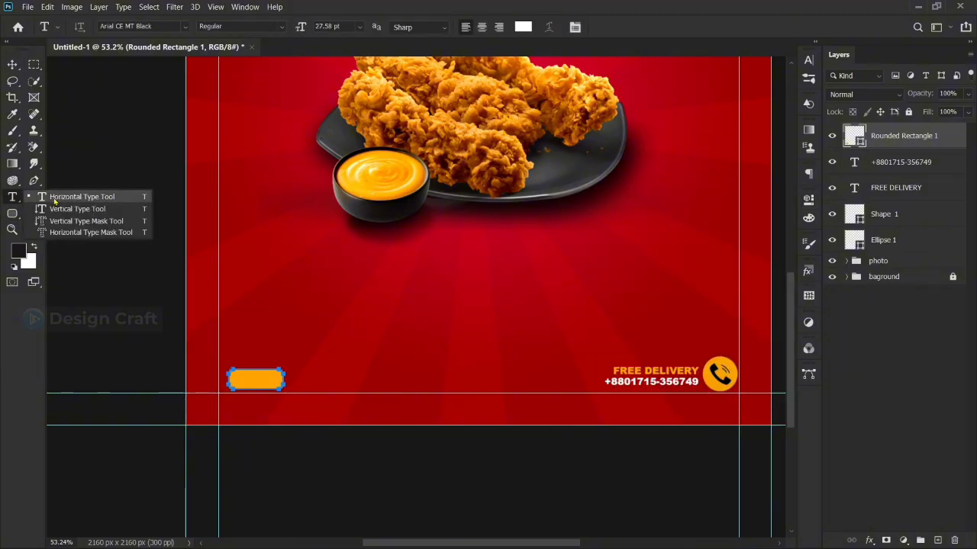
click(55, 200)
click(381, 323)
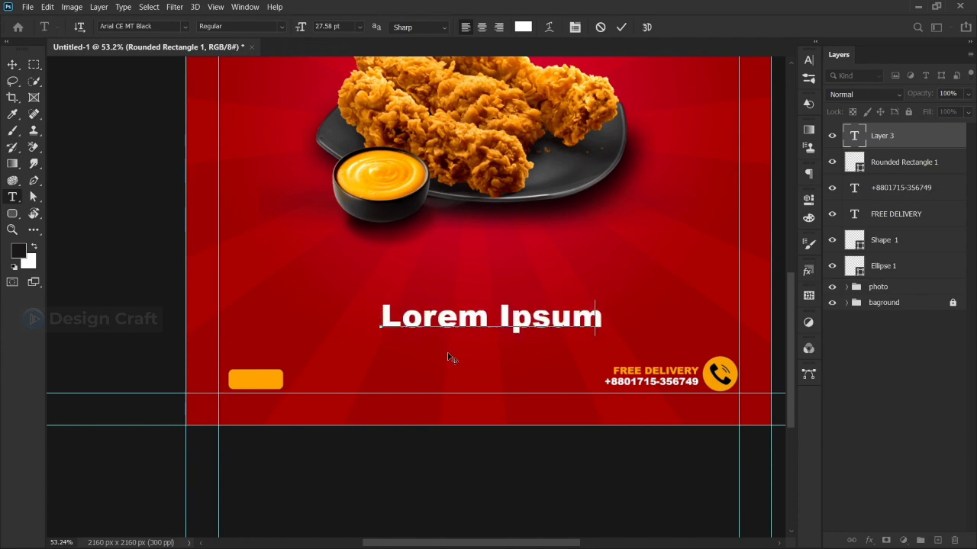
text(ORDER NOW)
key(ctrl+Return)
Step: Scale the "ORDER NOW" text down to about 7.05 pt and place it over the orange rounded rectangle
key(ctrl+t)
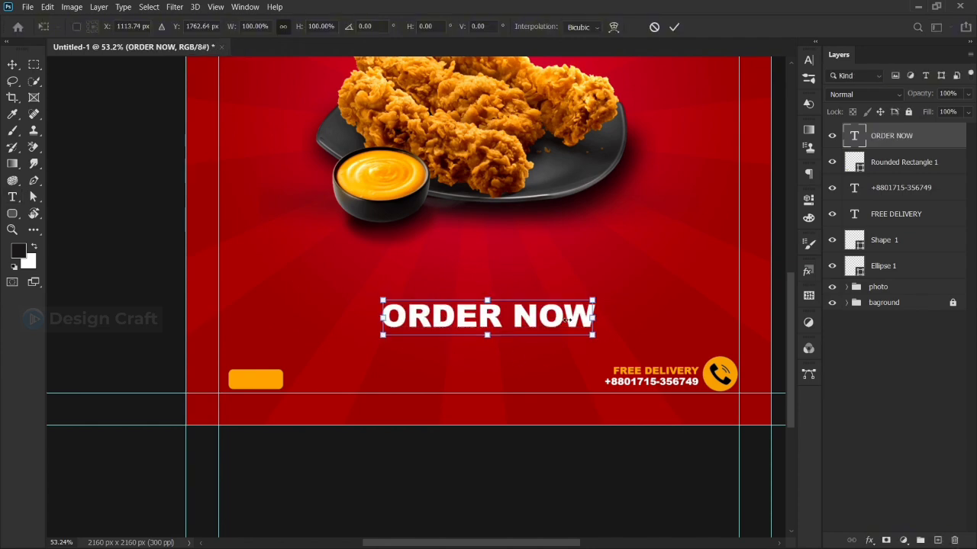
drag(566, 322, 327, 375)
scroll(256, 396, up, 3)
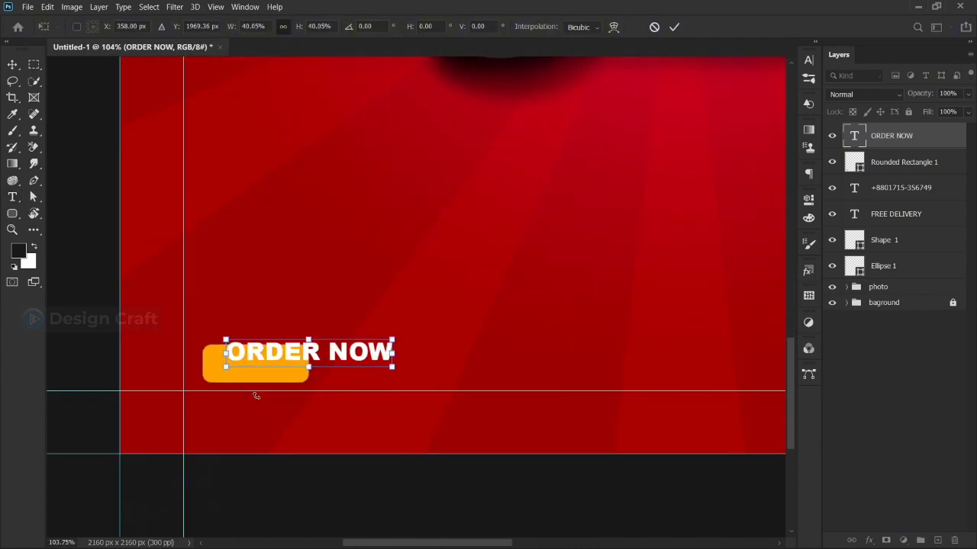
scroll(272, 389, up, 3)
drag(296, 341, 319, 356)
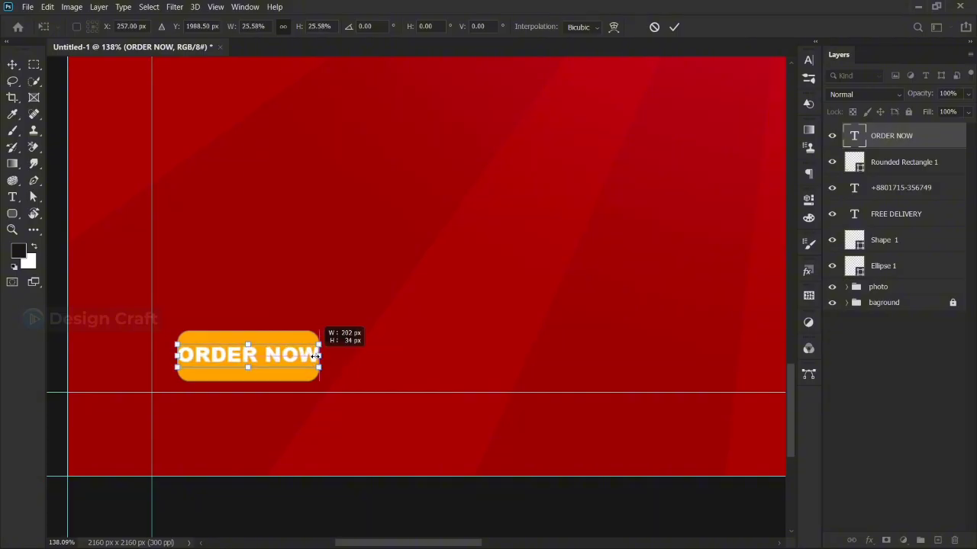
key(Return)
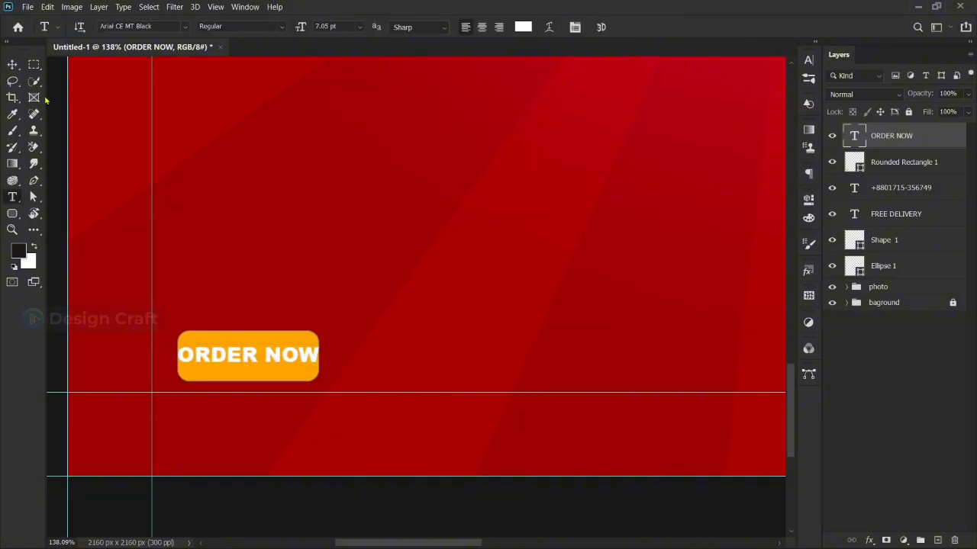
Step: Resize the orange rounded rectangle around "ORDER NOW", widening it to about 108.7% and slightly reducing its height
click(208, 337)
key(ctrl+t)
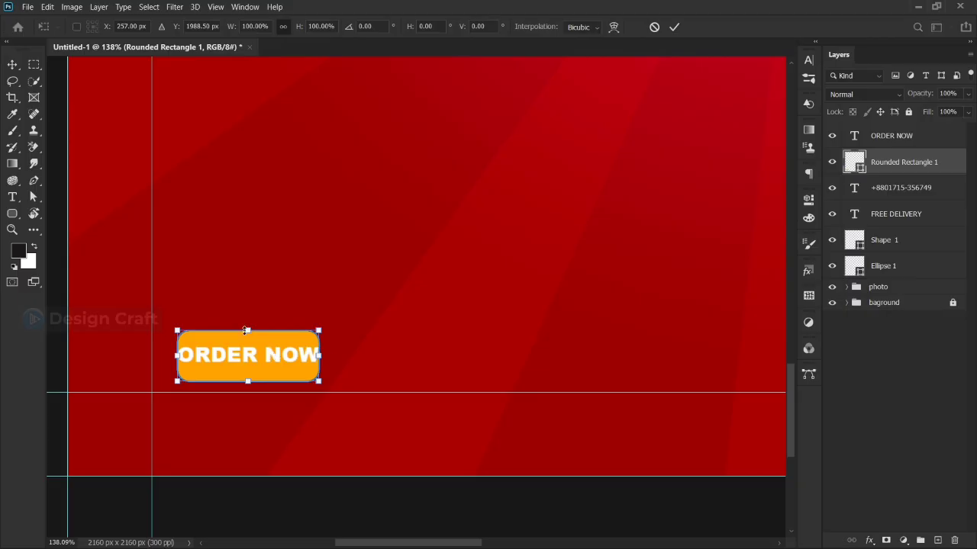
drag(247, 330, 248, 340)
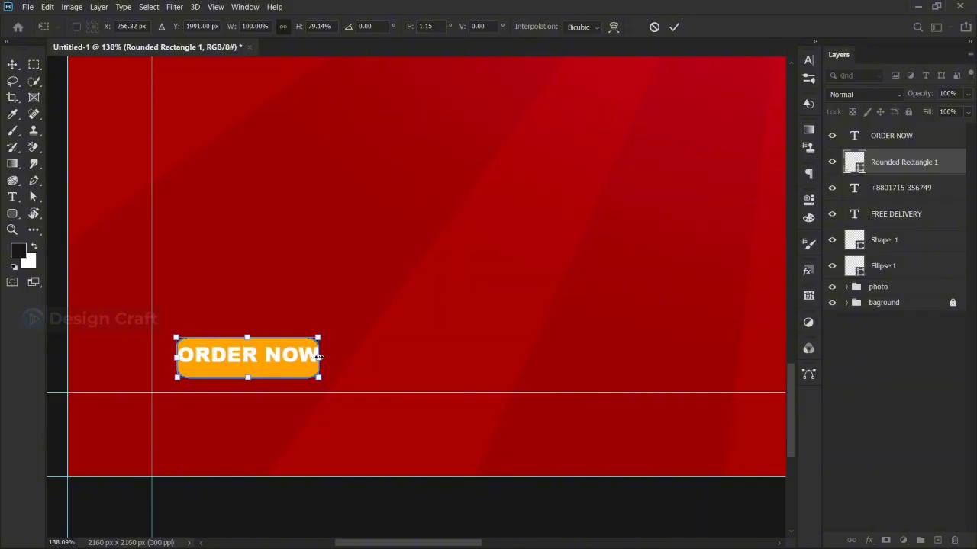
drag(319, 357, 324, 357)
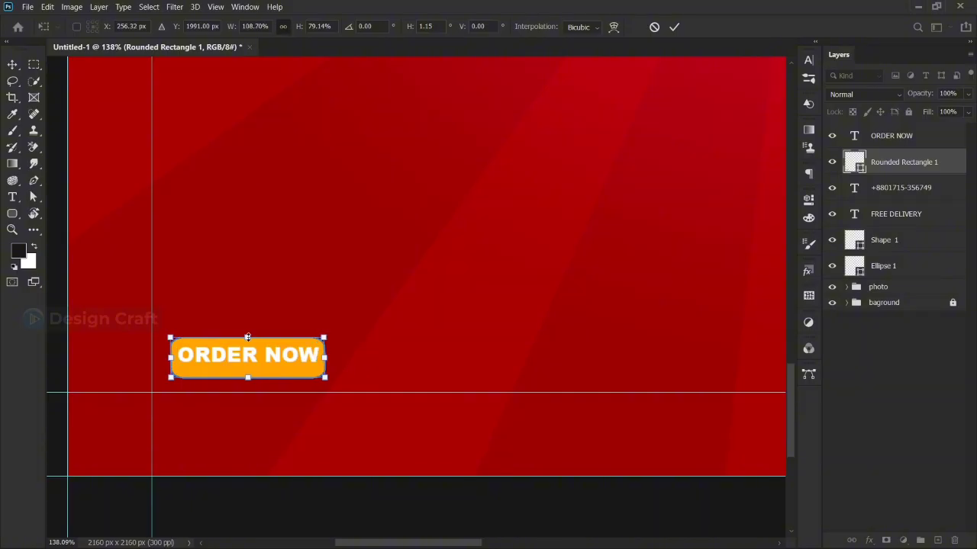
drag(247, 337, 247, 333)
click(675, 27)
Step: Centre the "ORDER NOW" text within the orange rounded rectangle
drag(306, 355, 302, 356)
shift+click(293, 350)
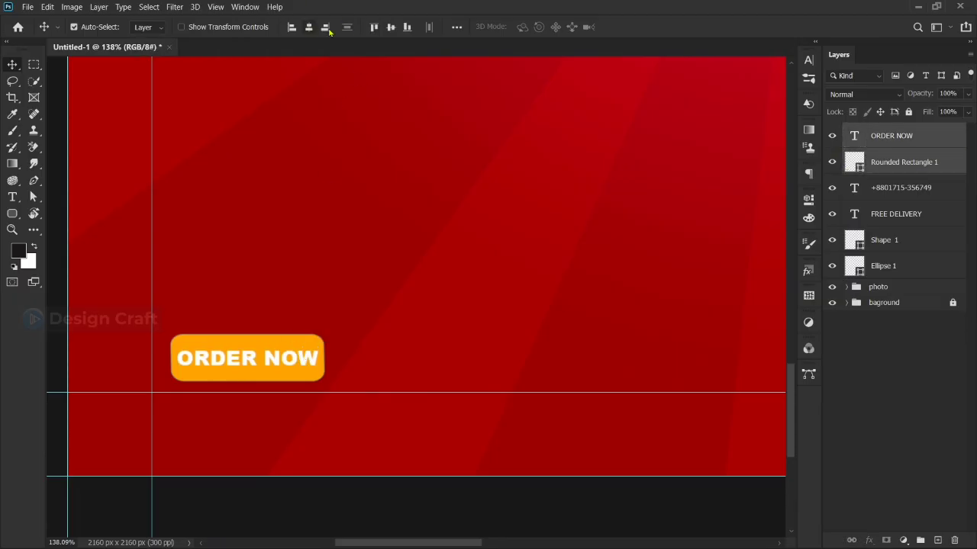
click(336, 214)
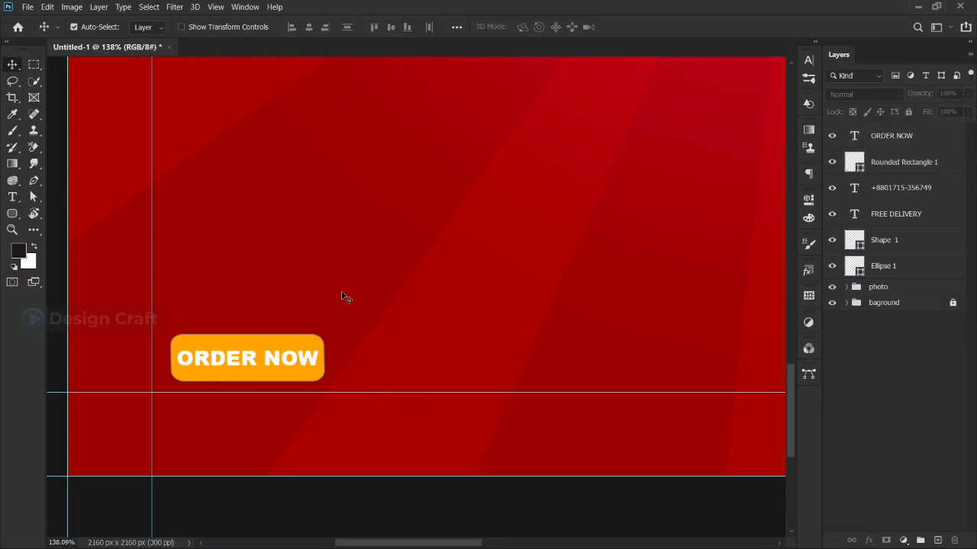
Step: Recolour the "ORDER NOW" text to near-black 060606
key(ctrl+0)
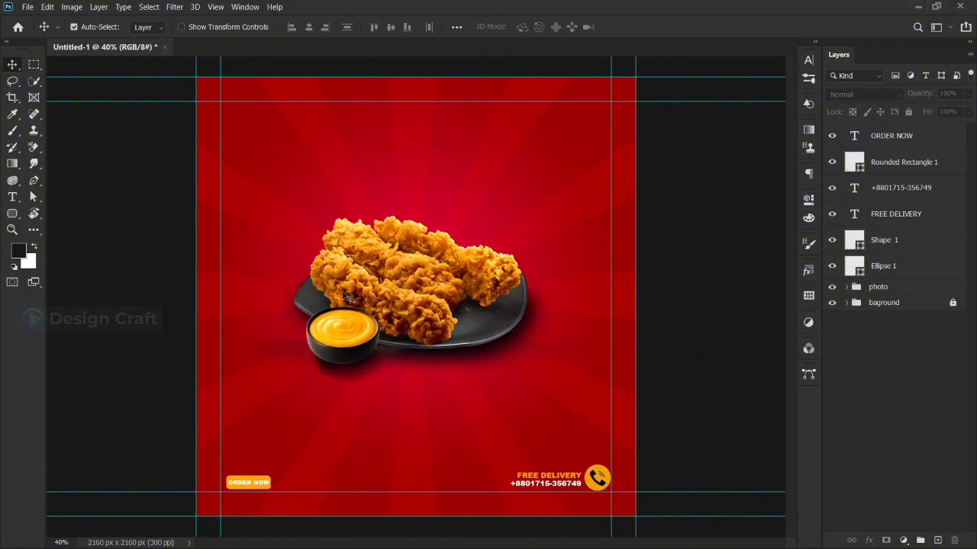
click(892, 136)
click(809, 60)
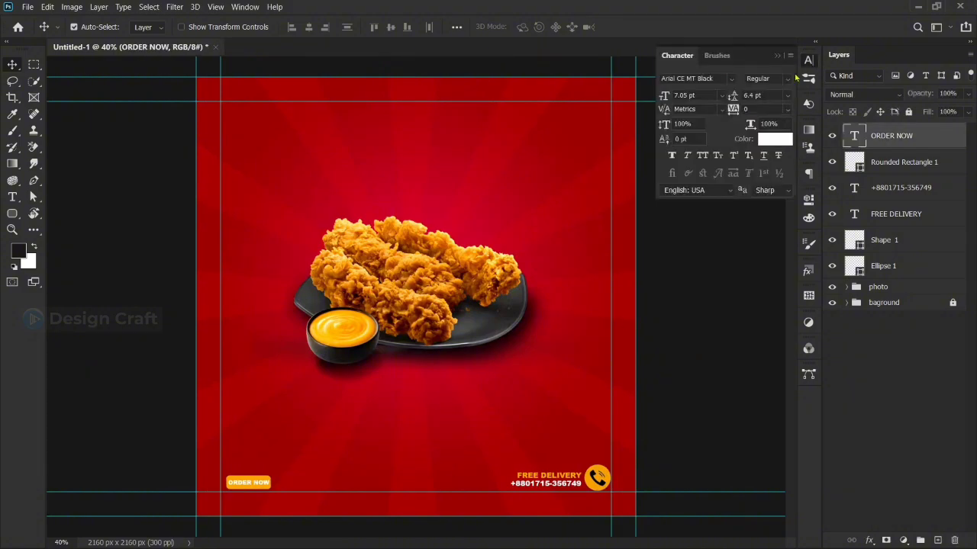
click(771, 140)
drag(245, 298, 220, 311)
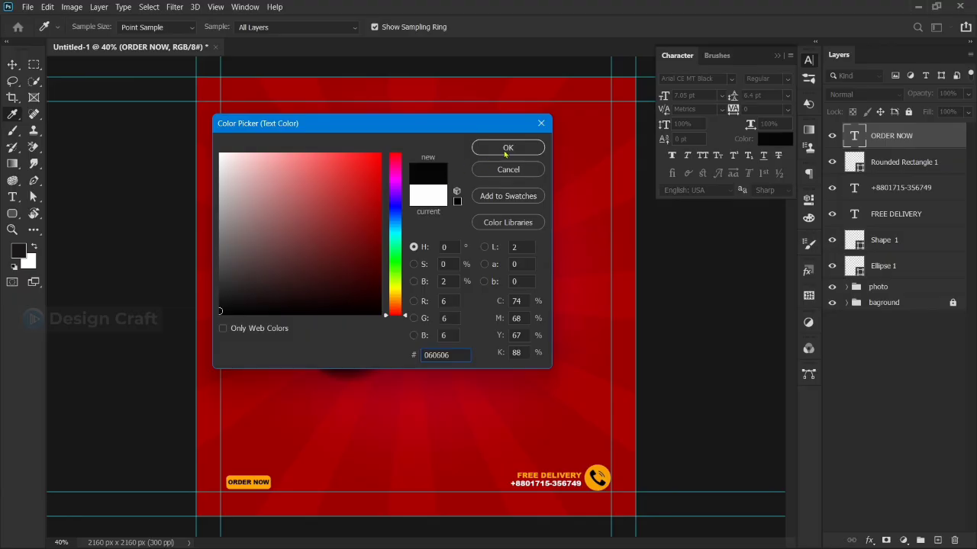
click(506, 148)
Step: Create a paragraph text box with Lorem ipsum placeholder text above the fried chicken
click(13, 197)
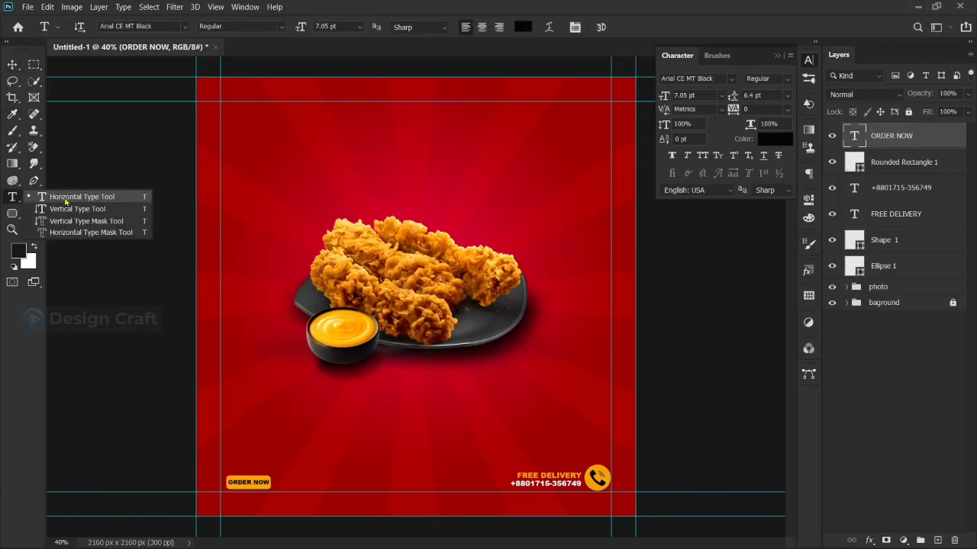
click(66, 202)
drag(294, 147, 563, 173)
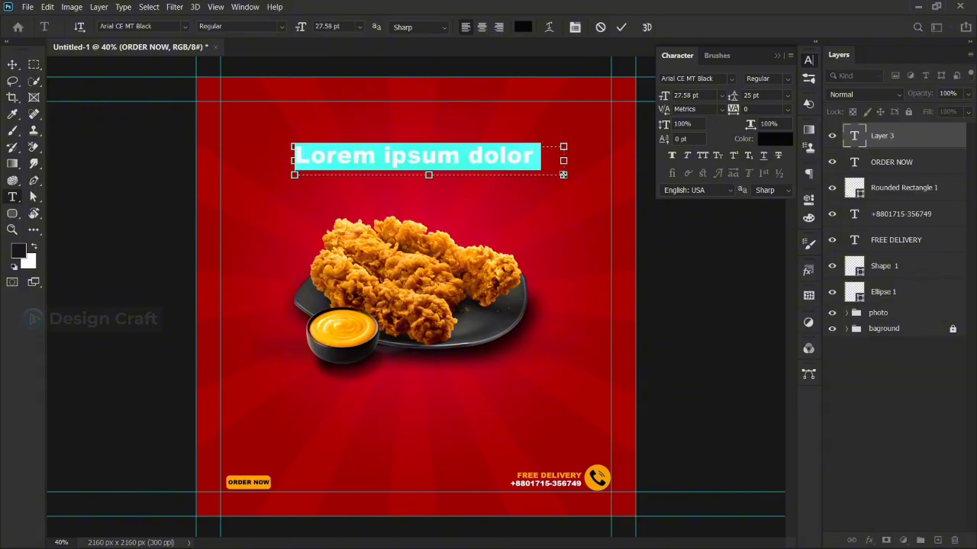
Step: Set the placeholder paragraph's font size to 8 pt and its leading to 8 pt
scroll(709, 94, down, 20)
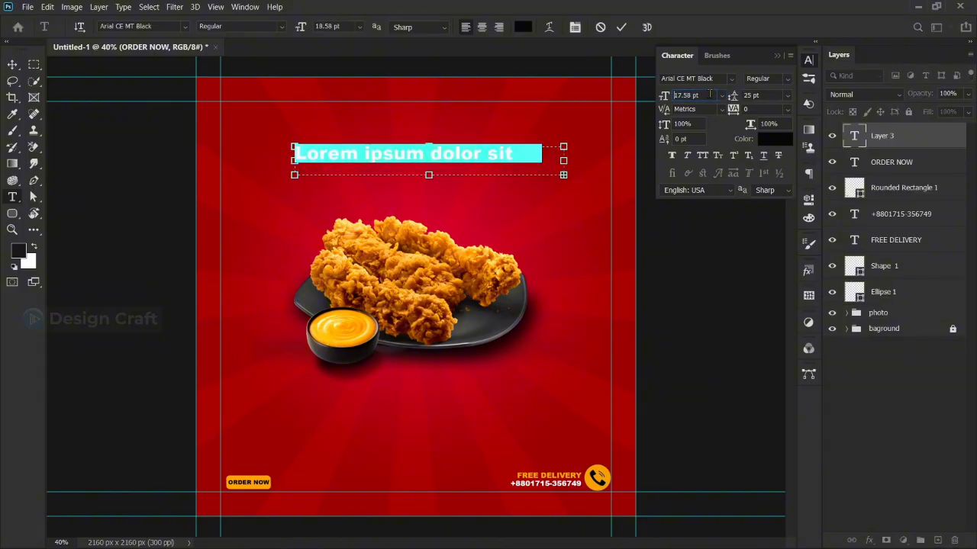
scroll(710, 94, up, 4)
scroll(710, 94, up, 4)
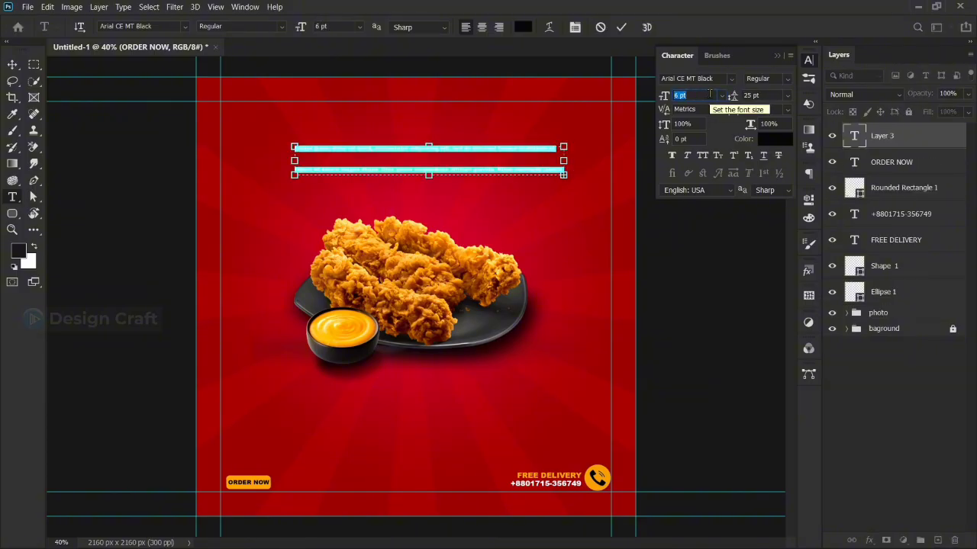
scroll(763, 94, down, 11)
scroll(763, 95, down, 6)
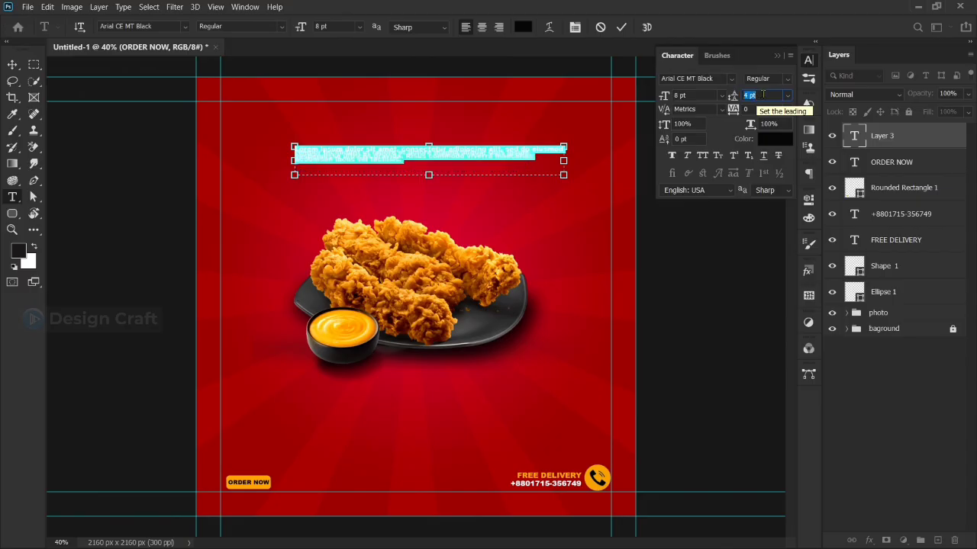
click(621, 27)
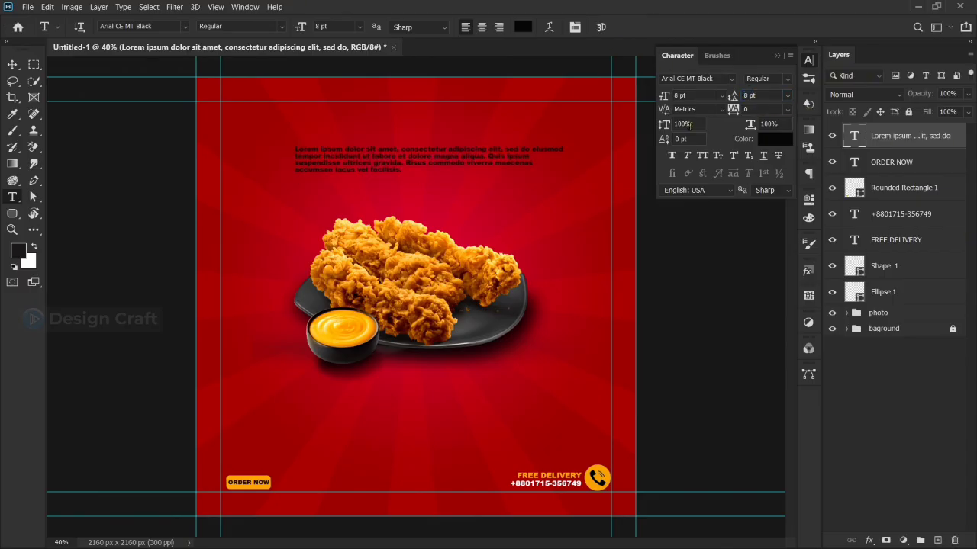
Step: Centre-align the placeholder paragraph and move it below the plate of chicken
click(482, 27)
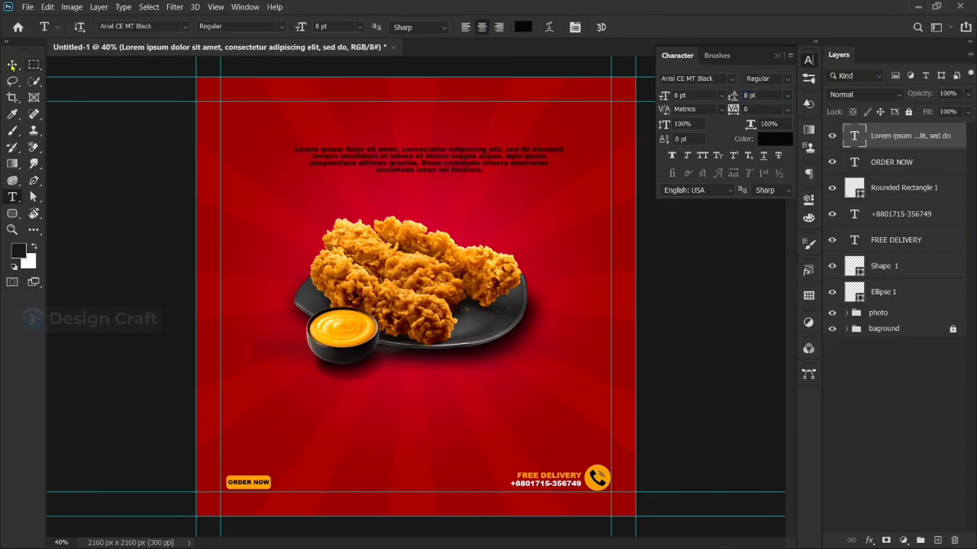
key(v)
drag(407, 170, 385, 419)
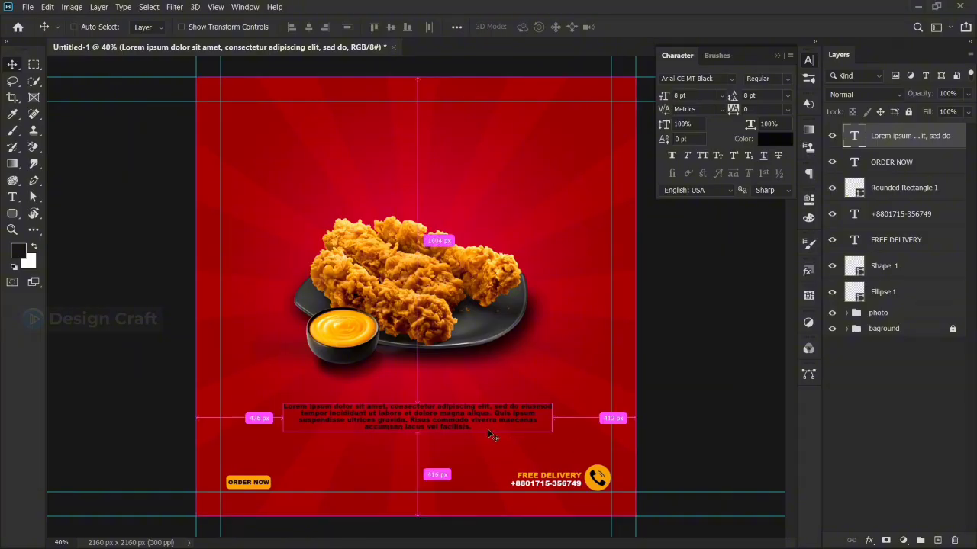
Step: Scale the placeholder paragraph up to about 8.69 pt and shift it slightly lower beneath the plate
key(ctrl+t)
drag(557, 418, 568, 419)
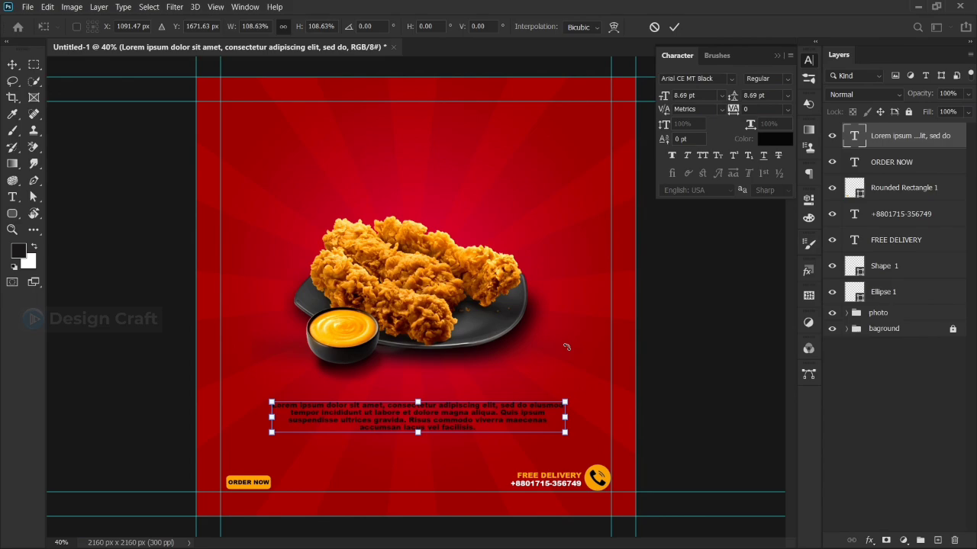
click(675, 26)
drag(450, 416, 446, 423)
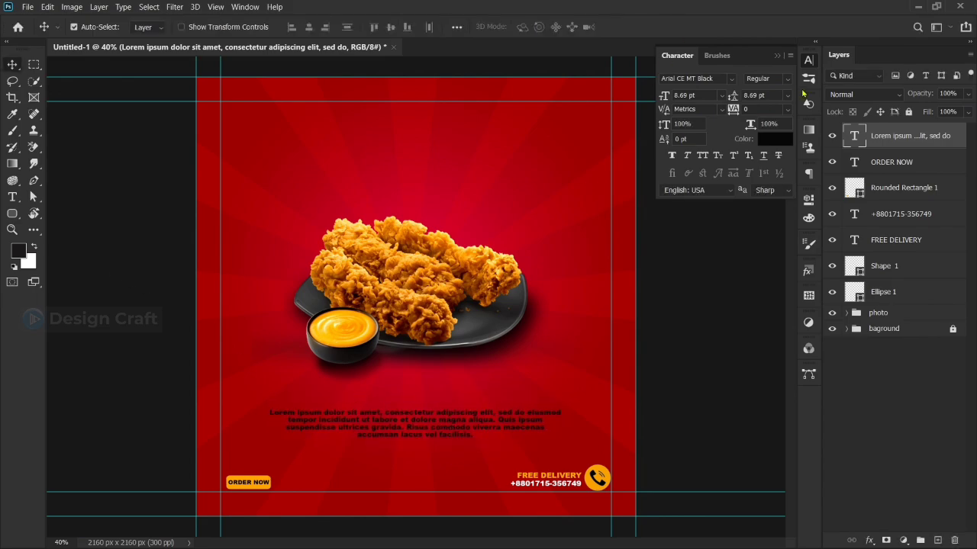
Step: Recolour the placeholder paragraph to white ffffff
click(774, 138)
text(ffffff)
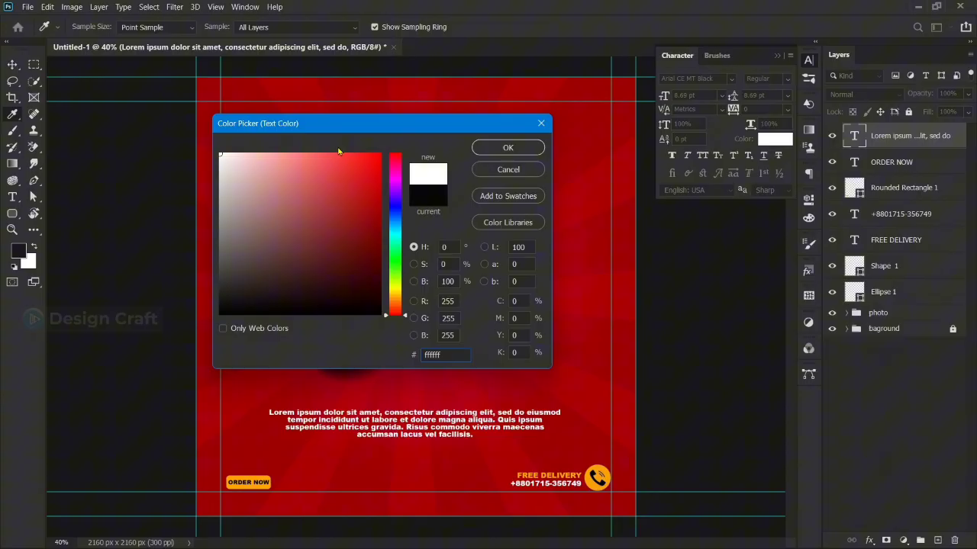
click(506, 149)
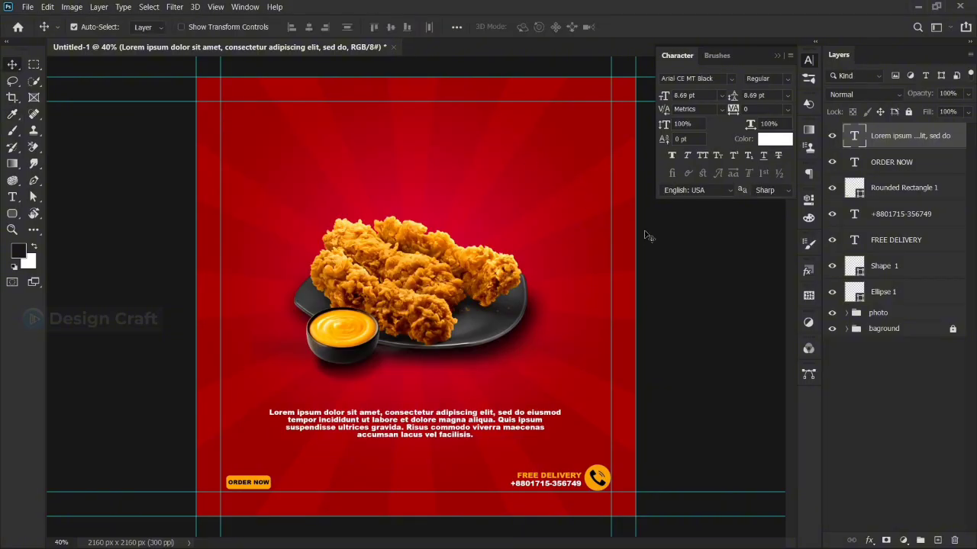
Step: Change the placeholder paragraph's font to James Stroker and deselect it
click(731, 79)
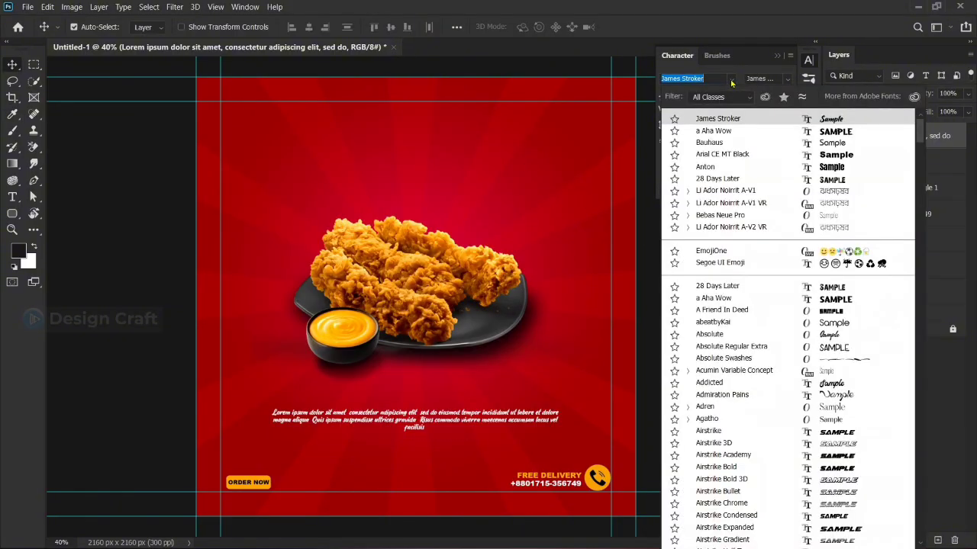
click(689, 120)
click(527, 414)
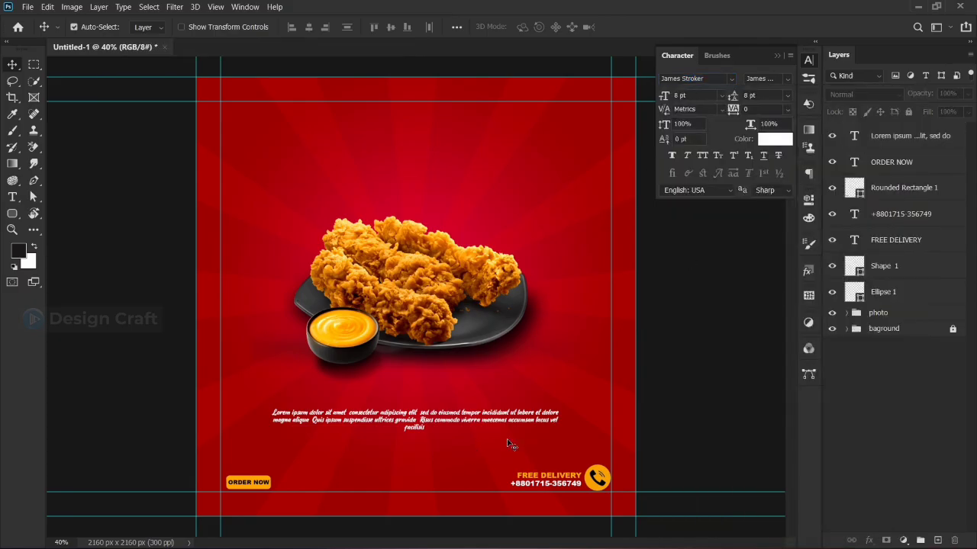
Step: Set the placeholder paragraph to 11 pt with 10 pt leading and move it slightly up toward the plate
click(555, 425)
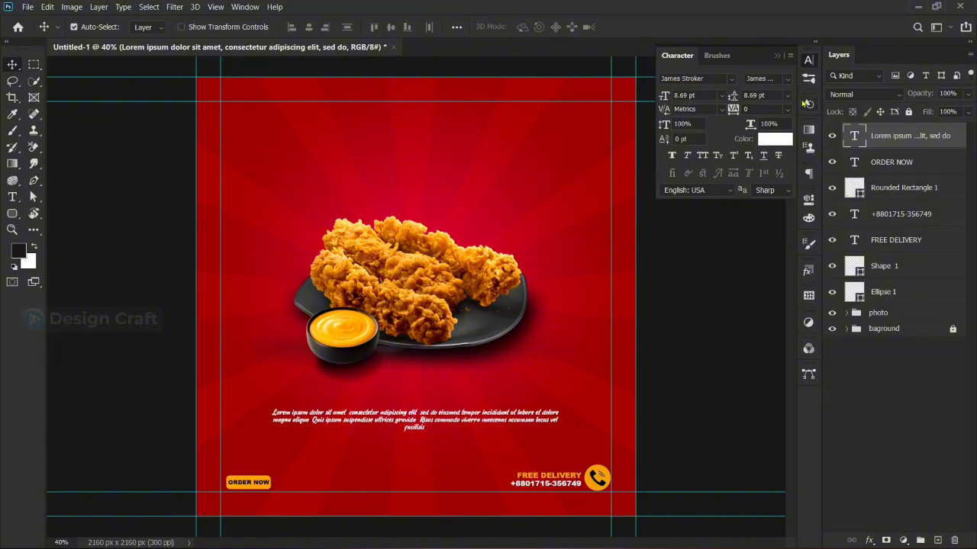
key(Up)
key(Up)
key(Up)
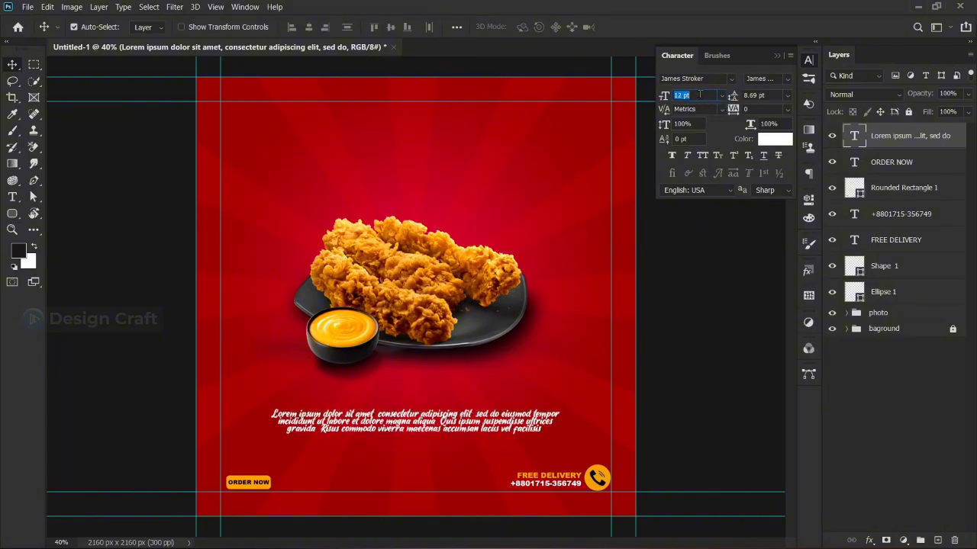
click(776, 93)
key(Up)
key(Up)
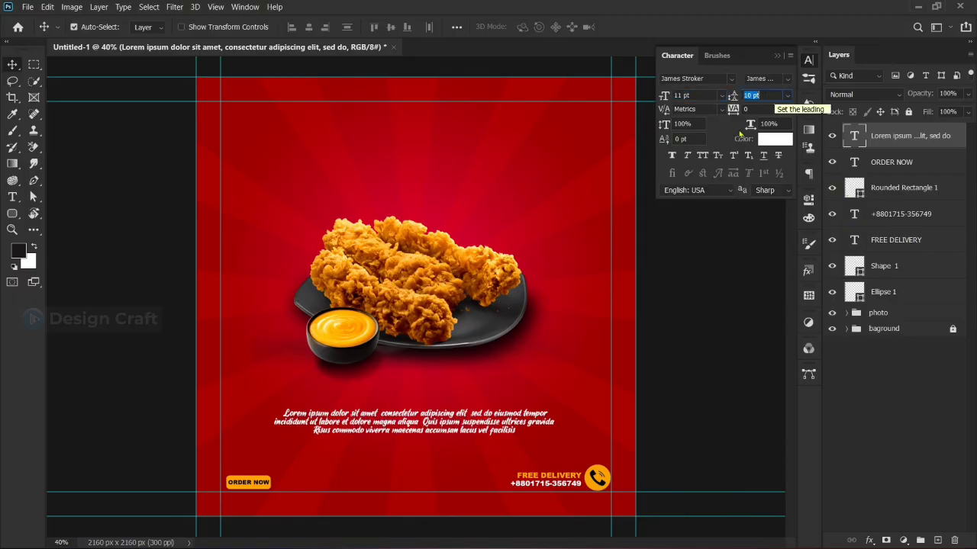
click(700, 286)
drag(491, 421, 494, 408)
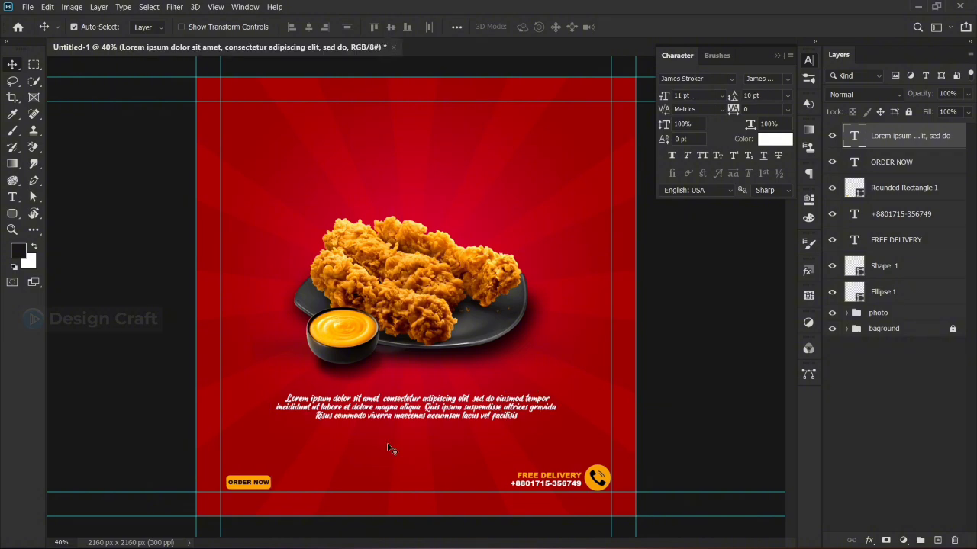
Step: Scale the ORDER NOW text and its rounded rectangle together to about 136.75% within the poster's lower-left margin guides
scroll(243, 504, up, 10)
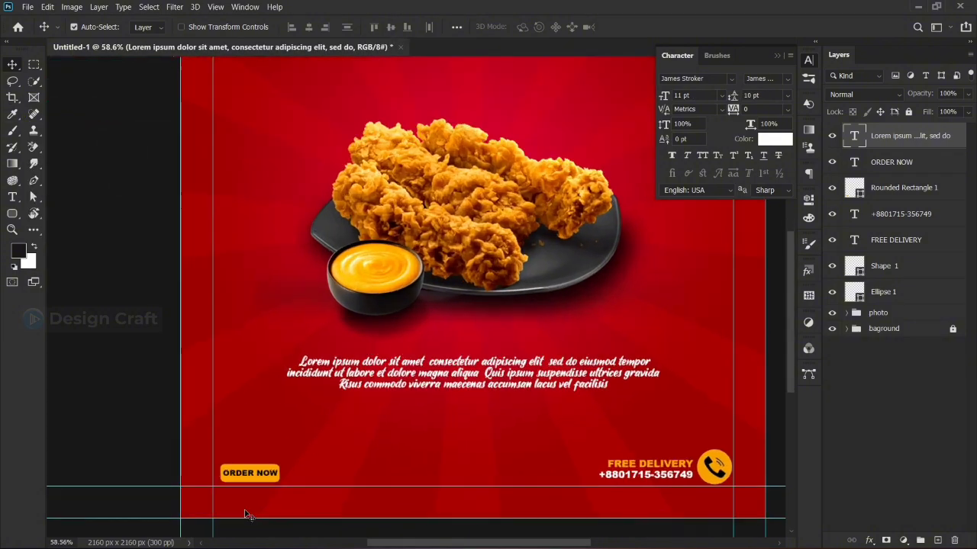
drag(298, 401, 309, 445)
key(ctrl+t)
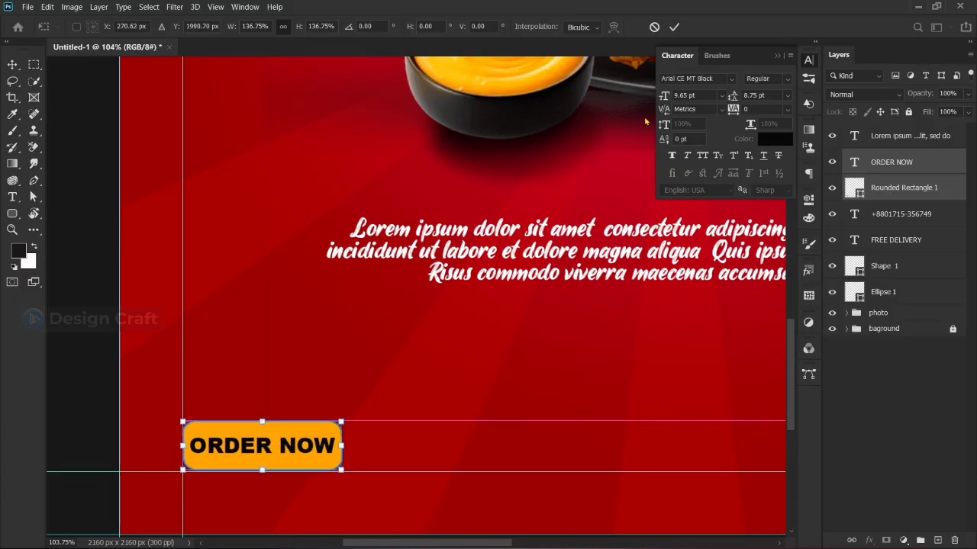
key(Return)
scroll(412, 305, down, 8)
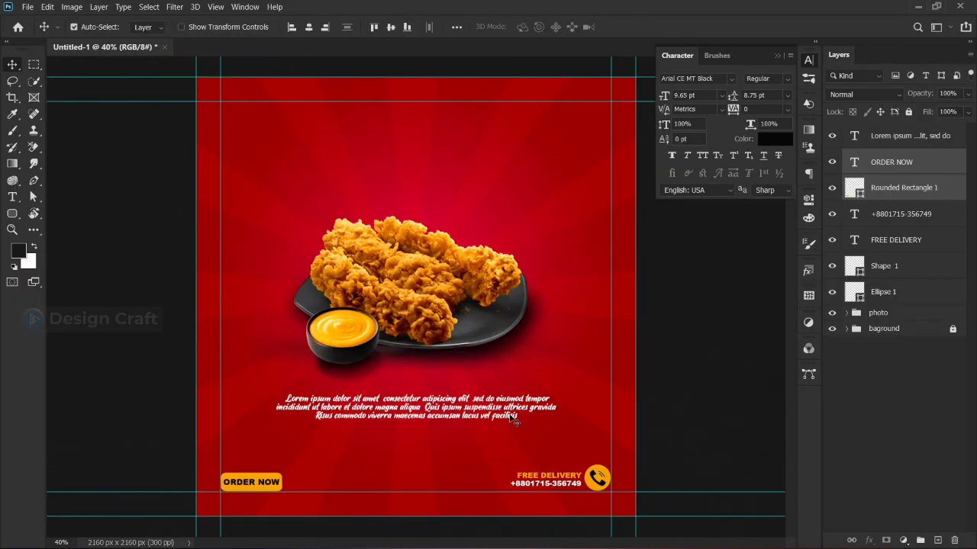
Step: Place the looped arrow from the Custom Shapes set on the poster above and left of the chicken
right_click(14, 218)
click(76, 275)
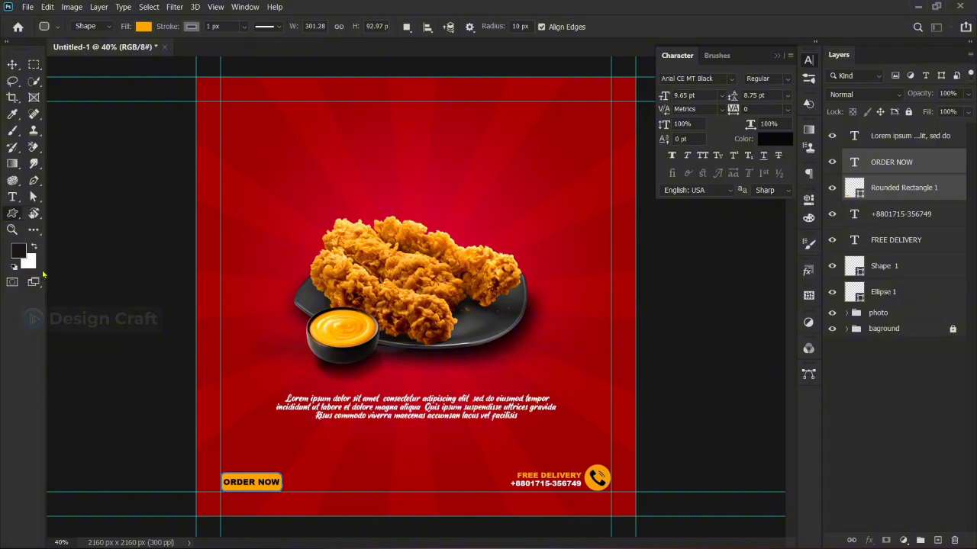
click(531, 28)
click(516, 27)
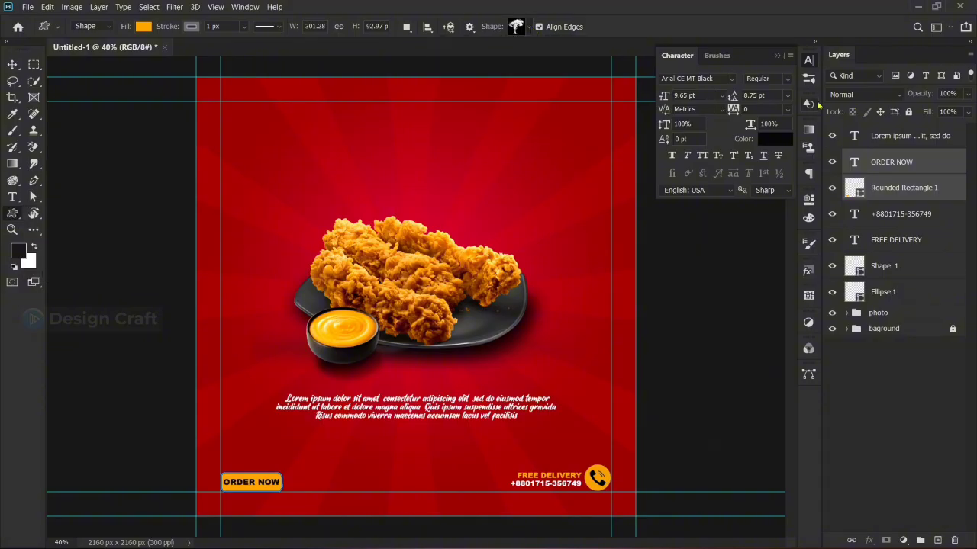
click(813, 104)
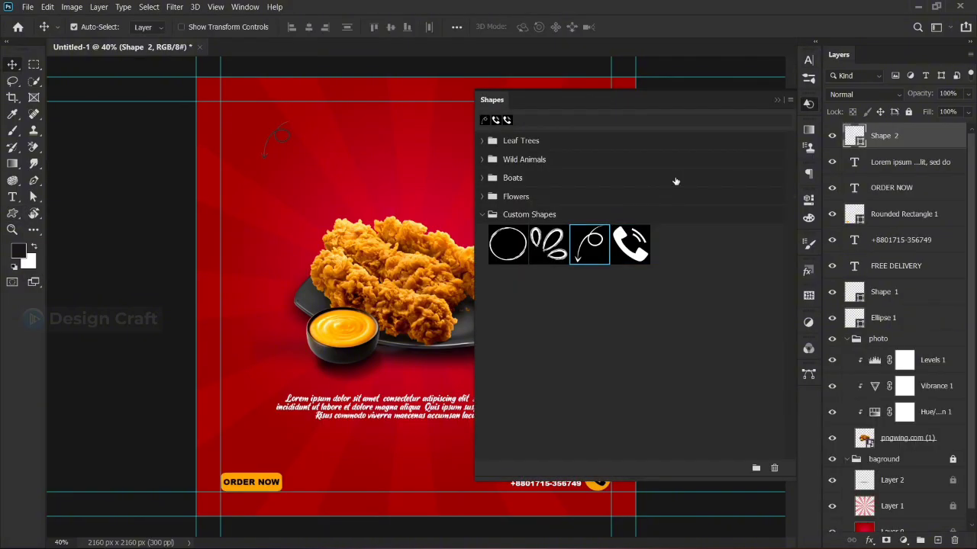
click(811, 105)
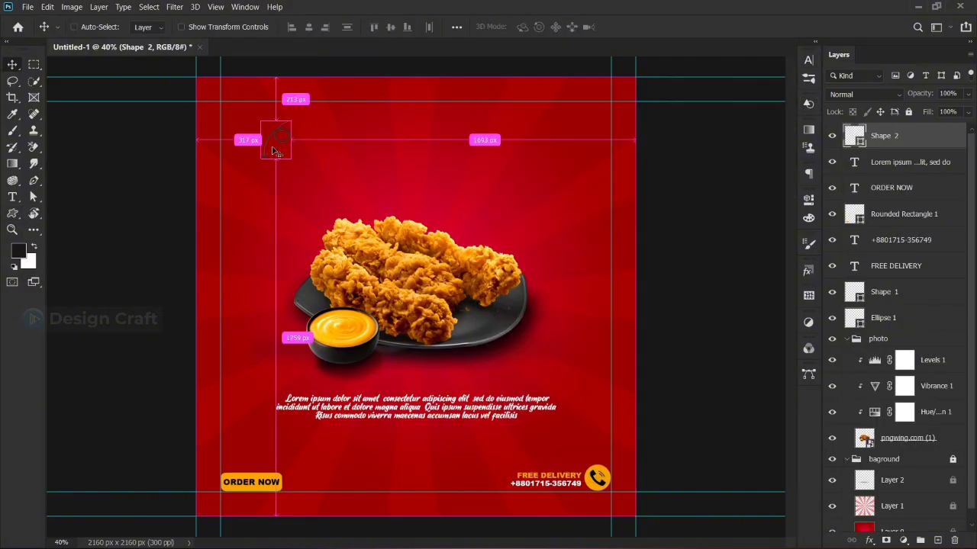
Step: Scale the looped arrow to about 126.46%, rotated clockwise and pointing down at the ORDER NOW button
key(ctrl+t)
drag(292, 141, 270, 430)
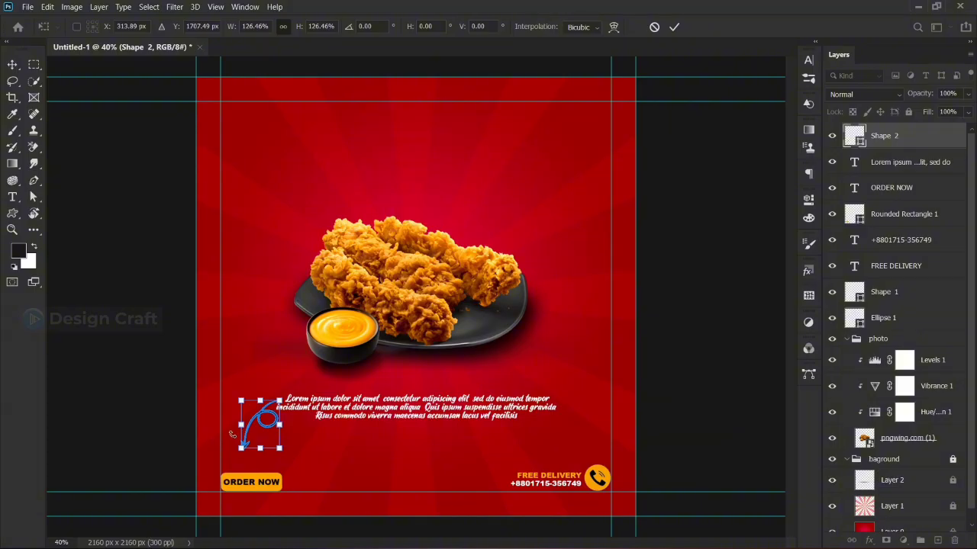
drag(272, 424, 296, 445)
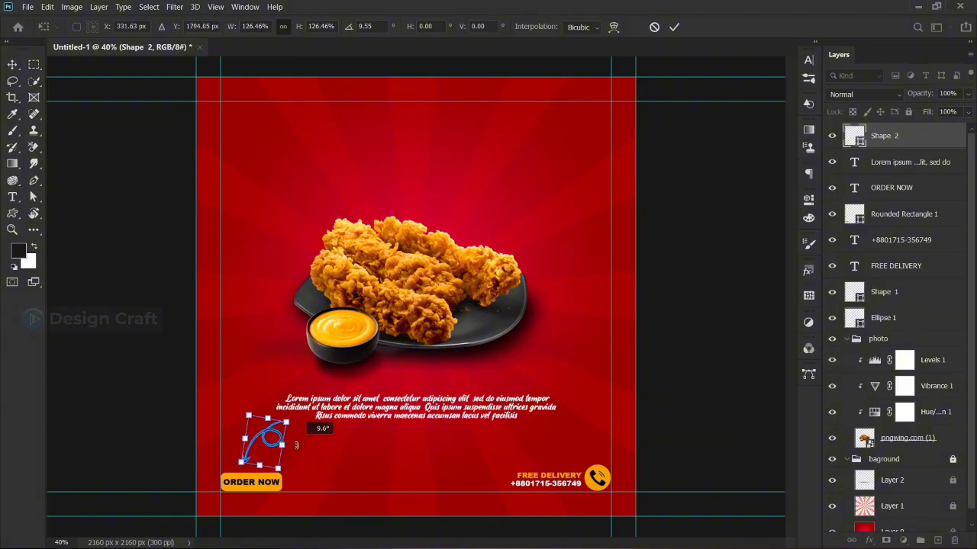
click(675, 27)
Step: Recolour the looped arrow to off-white fcfcfc
double_click(853, 135)
click(218, 155)
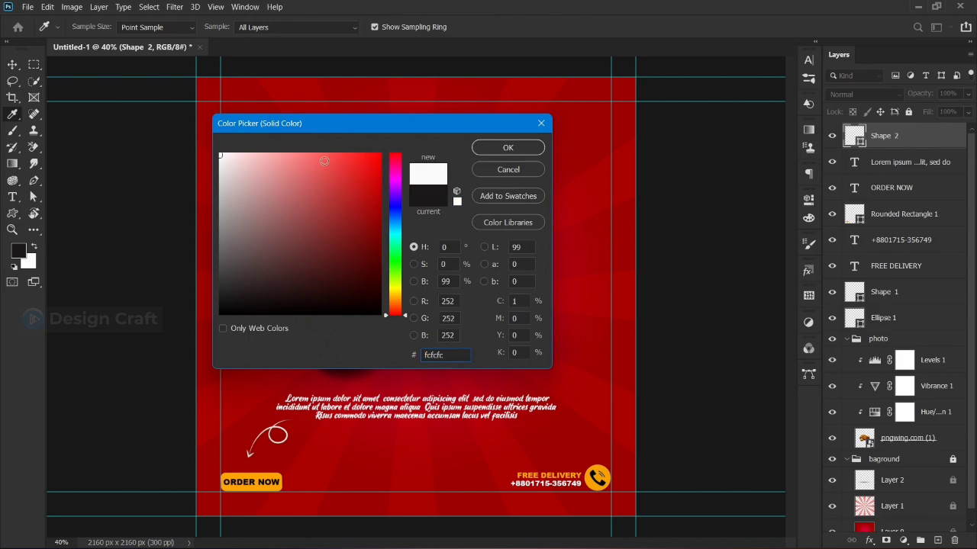
click(506, 146)
Step: Enlarge the looped arrow to about 108.59% and settle it just above the ORDER NOW button
key(ctrl+t)
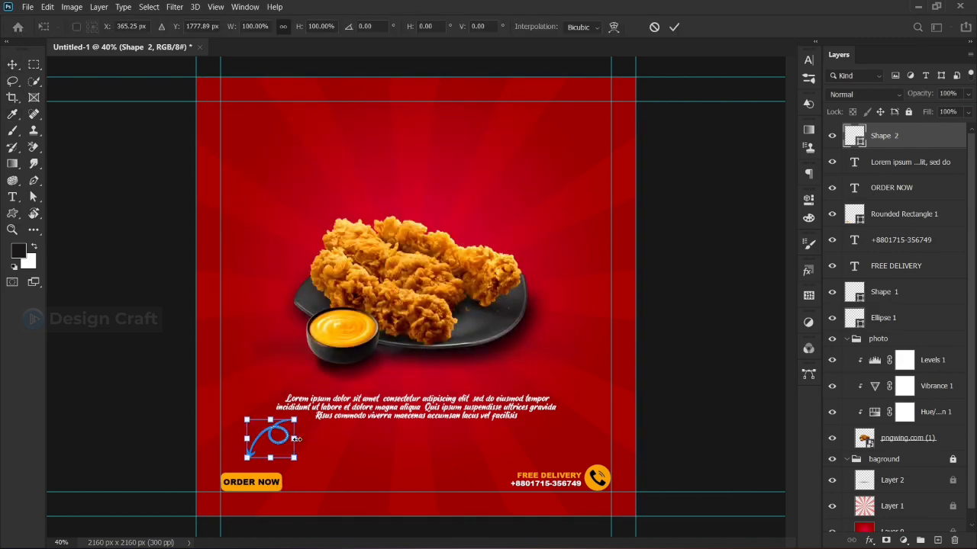
drag(295, 439, 298, 439)
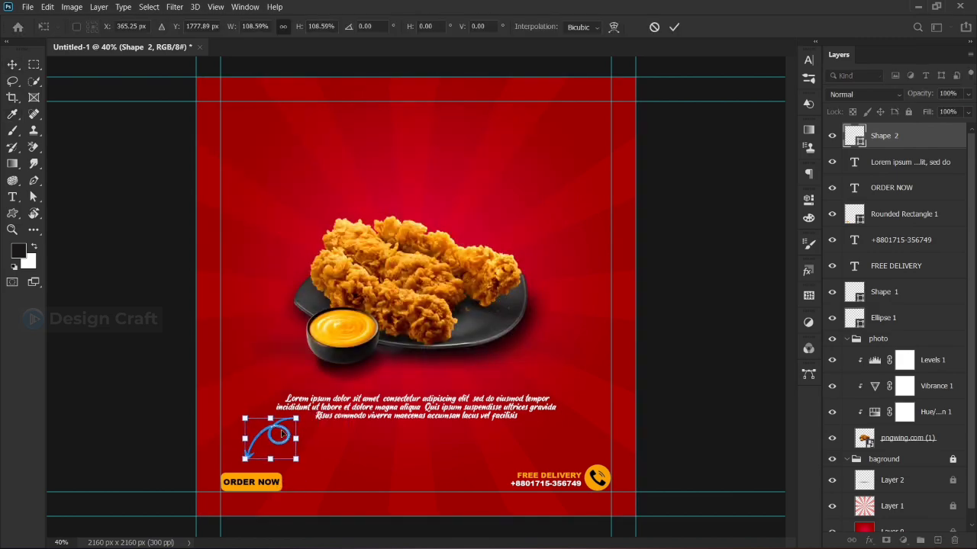
click(673, 27)
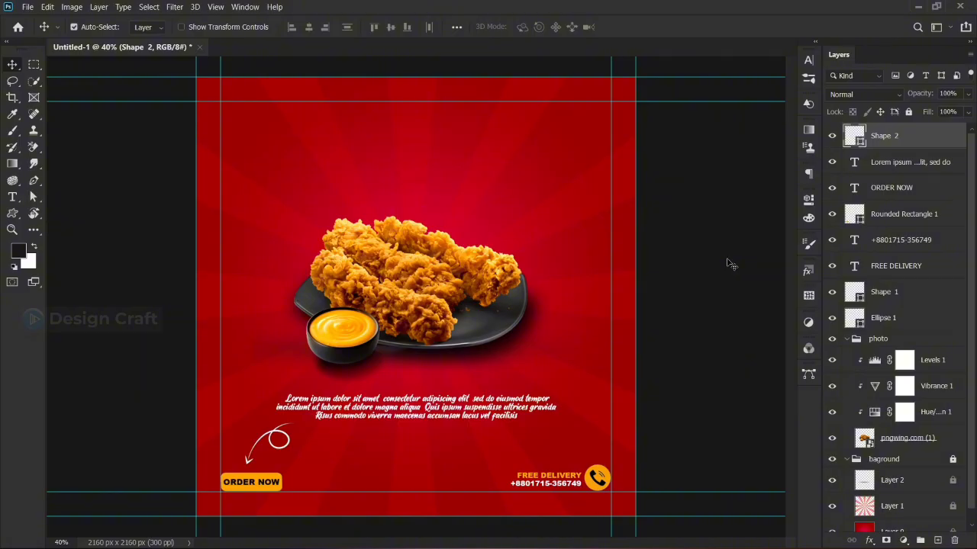
Step: Add the hand-drawn circle custom shape above the chicken and move its layer to the top of the layer stack
click(808, 105)
drag(507, 246, 277, 166)
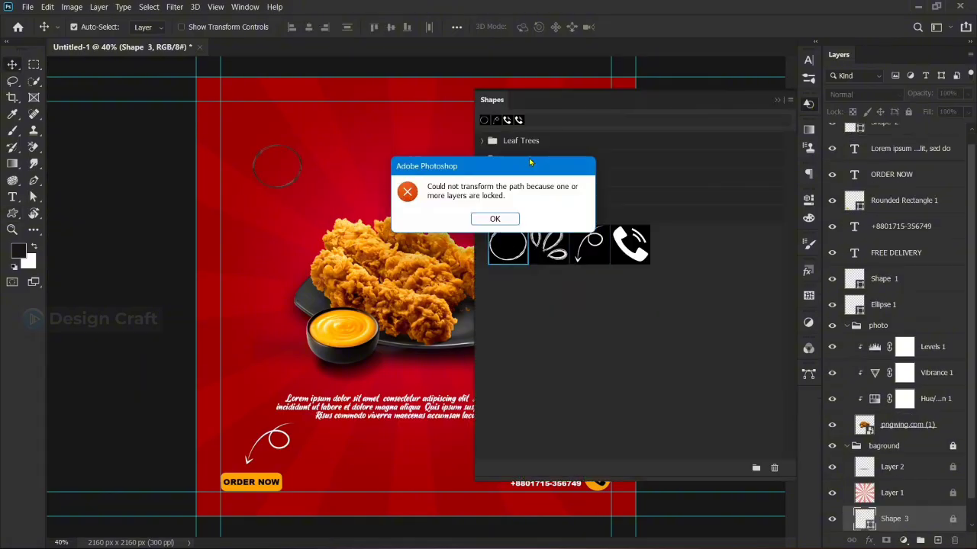
click(495, 219)
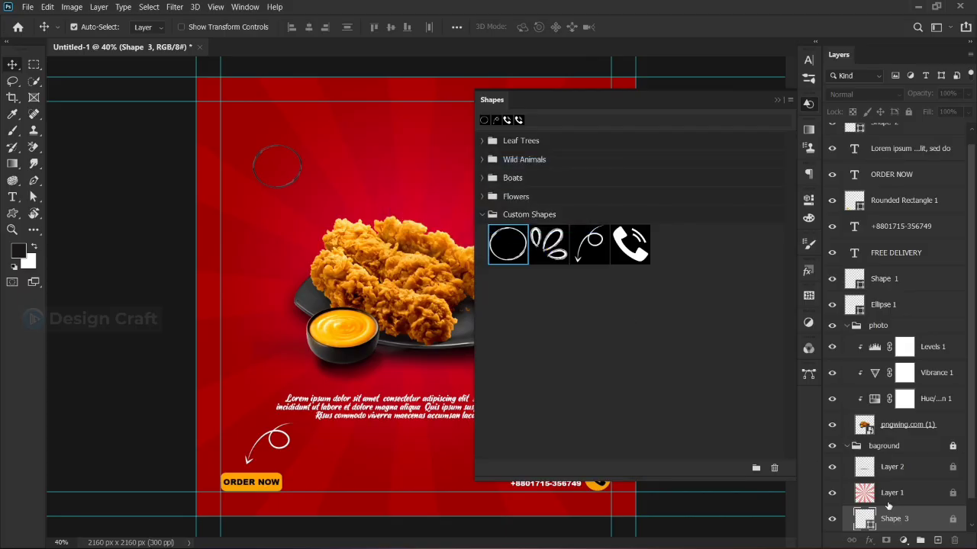
drag(889, 518, 879, 128)
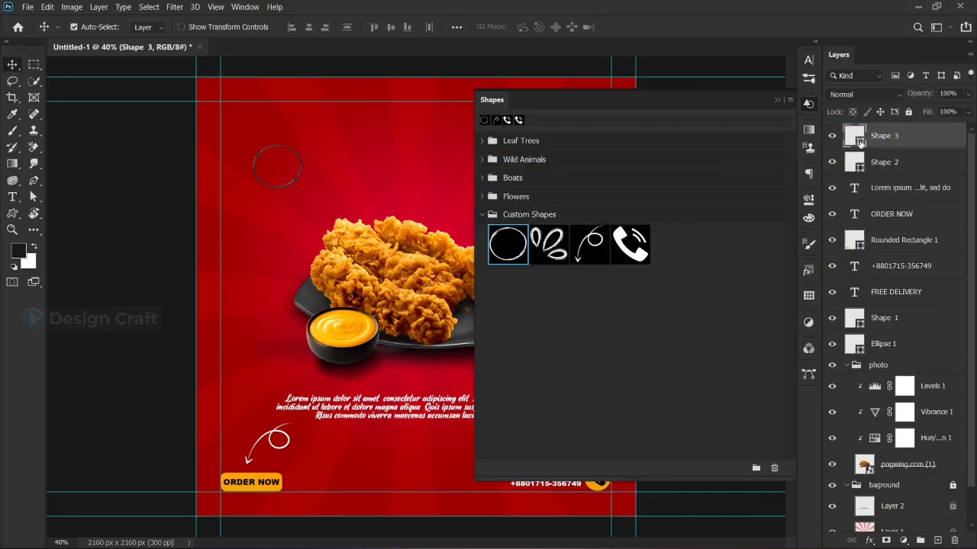
Step: Recolour the hand-drawn circle to white
double_click(861, 143)
drag(249, 190, 215, 152)
click(504, 151)
click(777, 100)
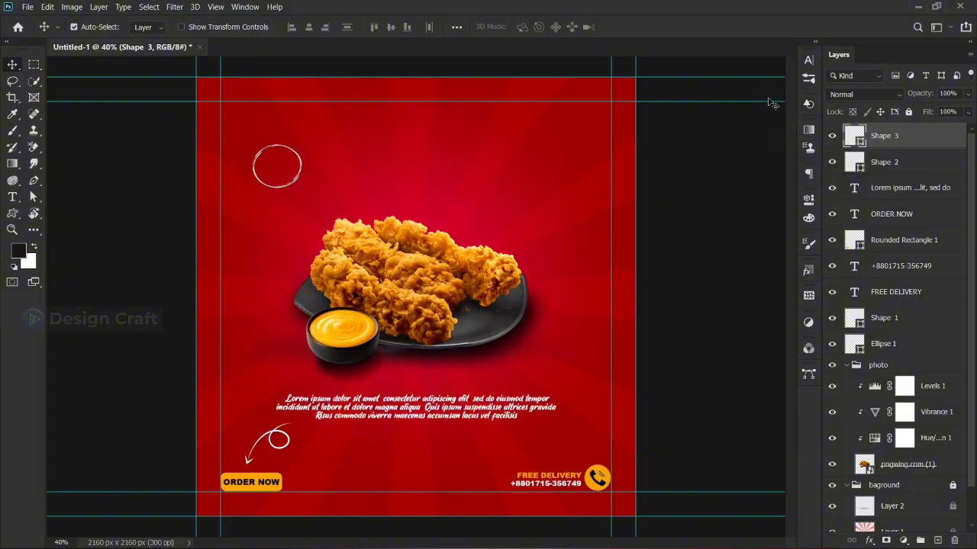
Step: Move the hand-drawn circle down and left to sit beside the upper-left edge of the chicken
click(281, 224)
click(263, 148)
key(ctrl+t)
drag(305, 160, 289, 195)
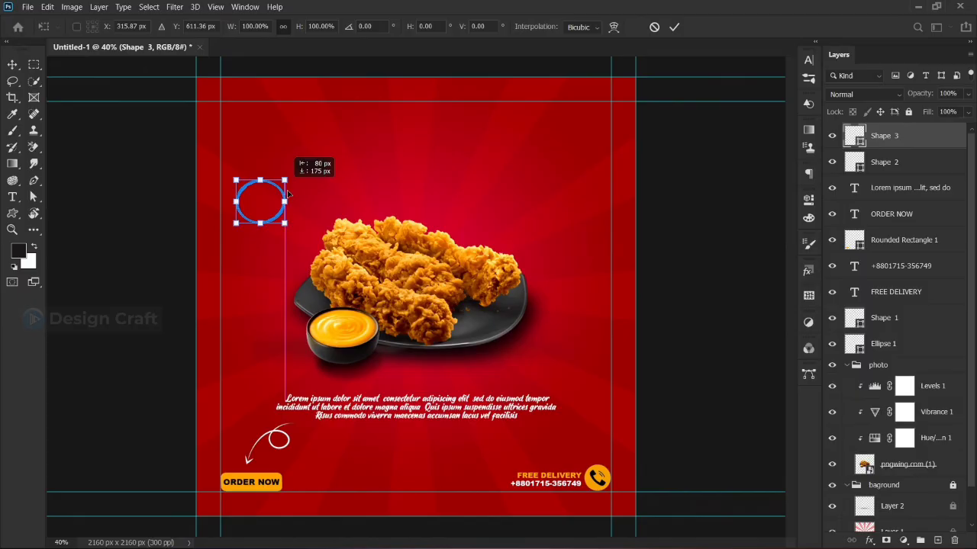
click(672, 27)
drag(286, 206, 288, 193)
Step: Add the text "price 15$" next to the hand-drawn circle
key(t)
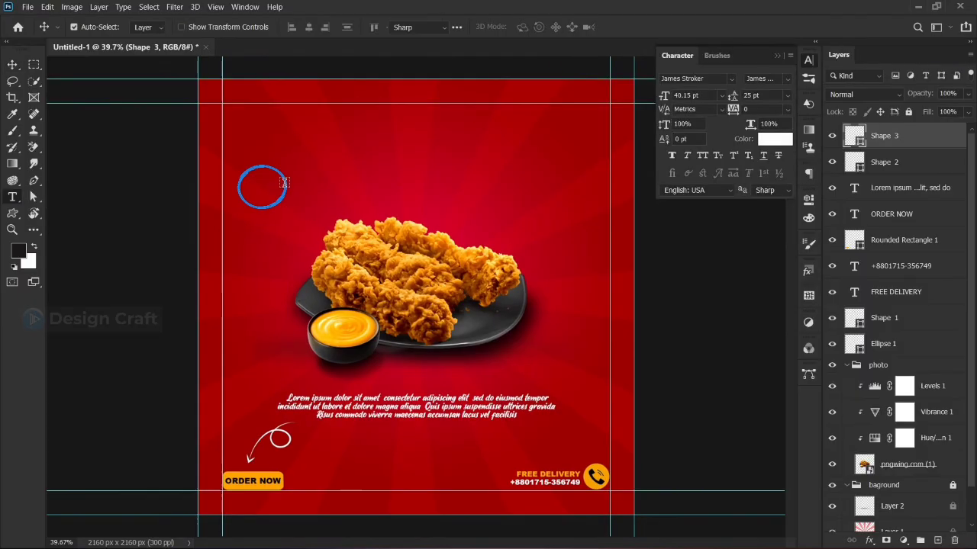
click(312, 177)
text(price 15$)
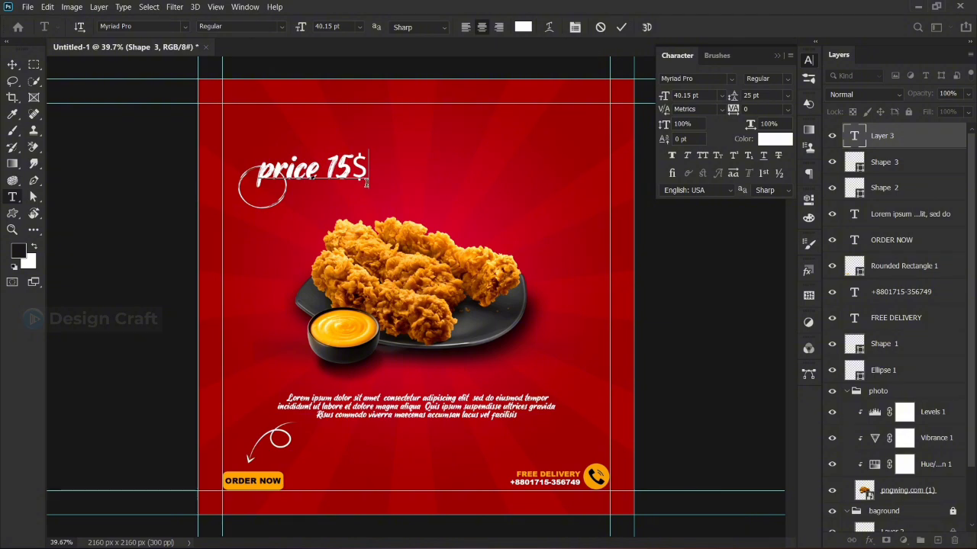
click(621, 28)
Step: Break the price text into two lines, with 15$ under price, and set its leading to 35 pt
click(327, 172)
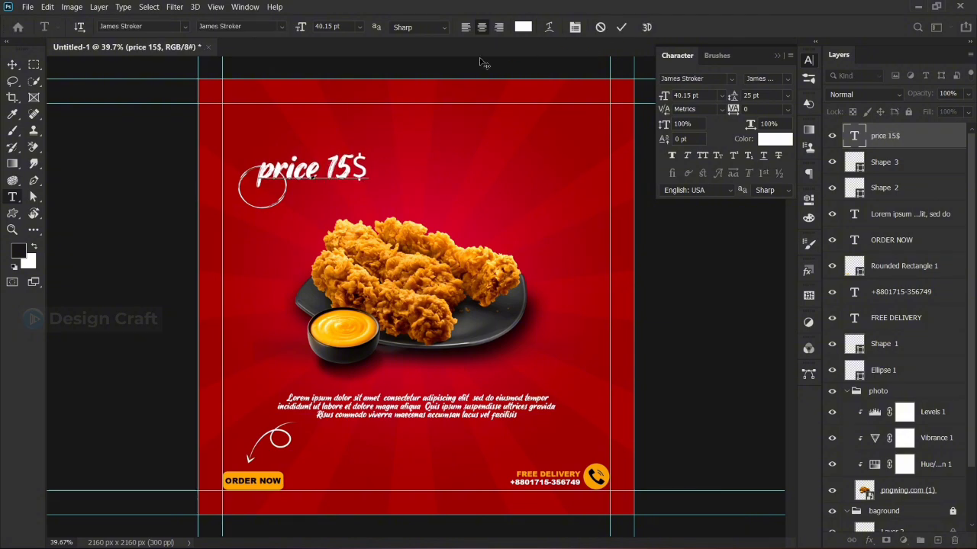
key(BackSpace)
key(Return)
click(621, 27)
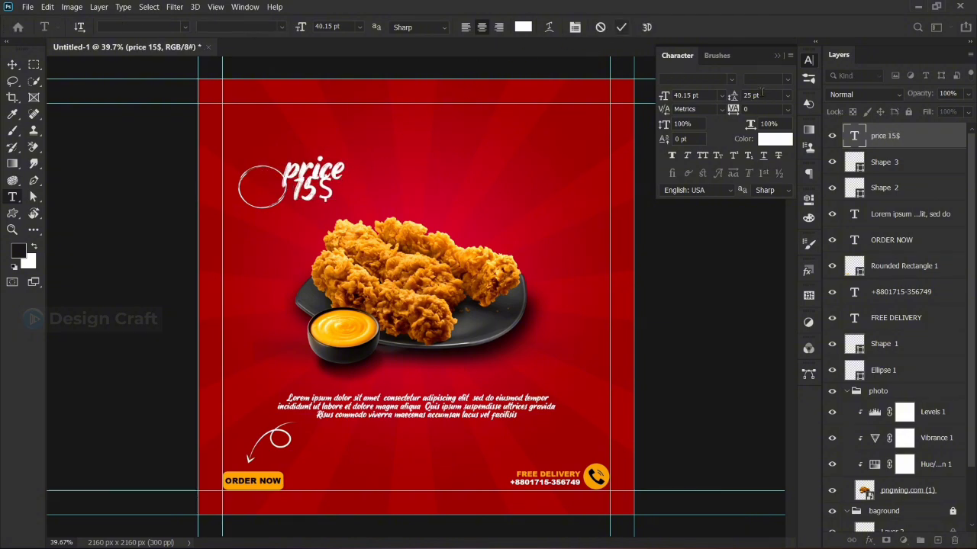
scroll(763, 95, up, 5)
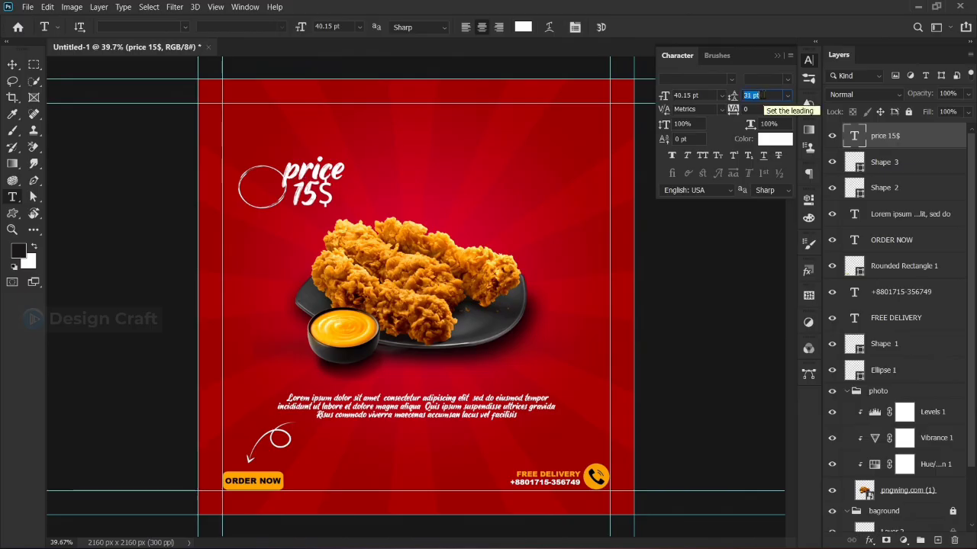
scroll(764, 94, up, 2)
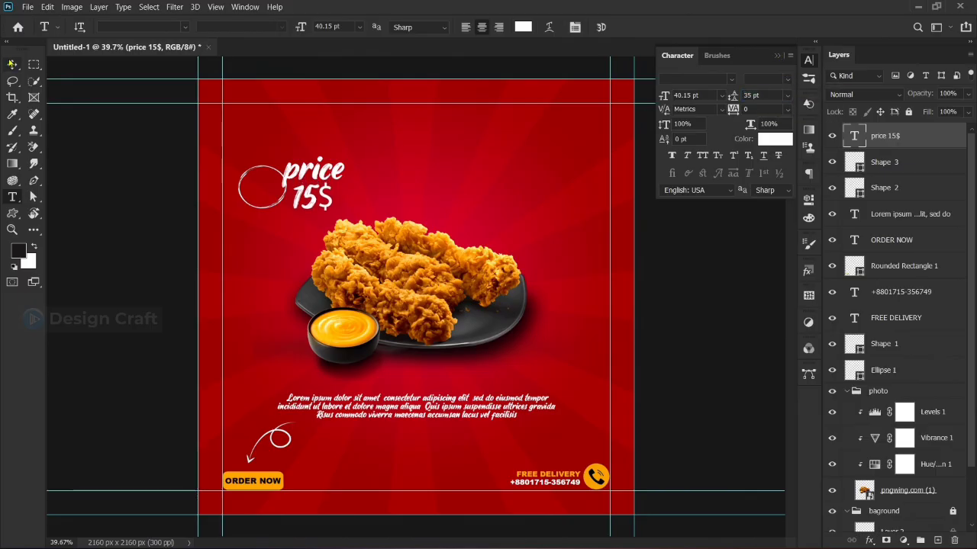
Step: Scale the price text to about 48.24%, rotate it about -16.5°, and fit it inside the hand-drawn circle
click(12, 64)
key(ctrl+t)
scroll(304, 133, up, 3)
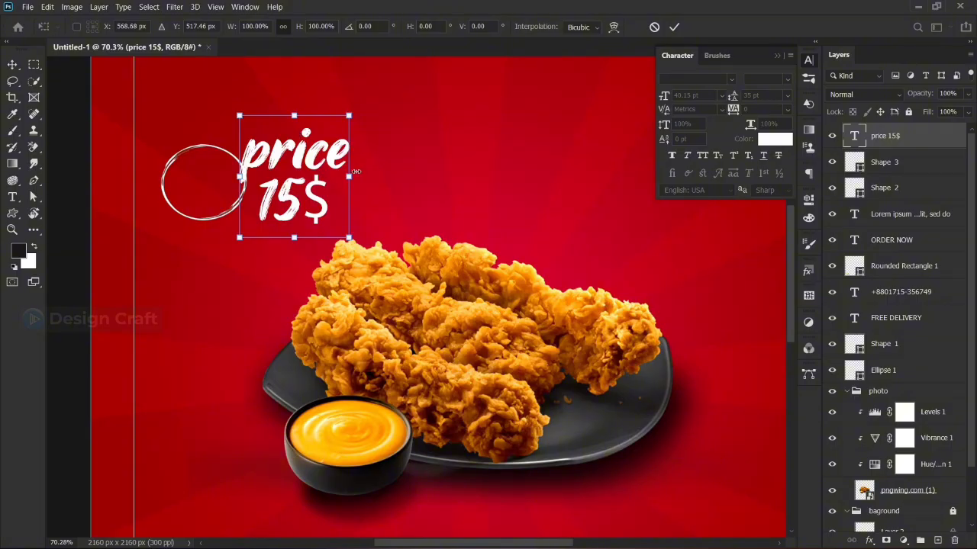
drag(360, 175, 321, 171)
drag(284, 173, 198, 180)
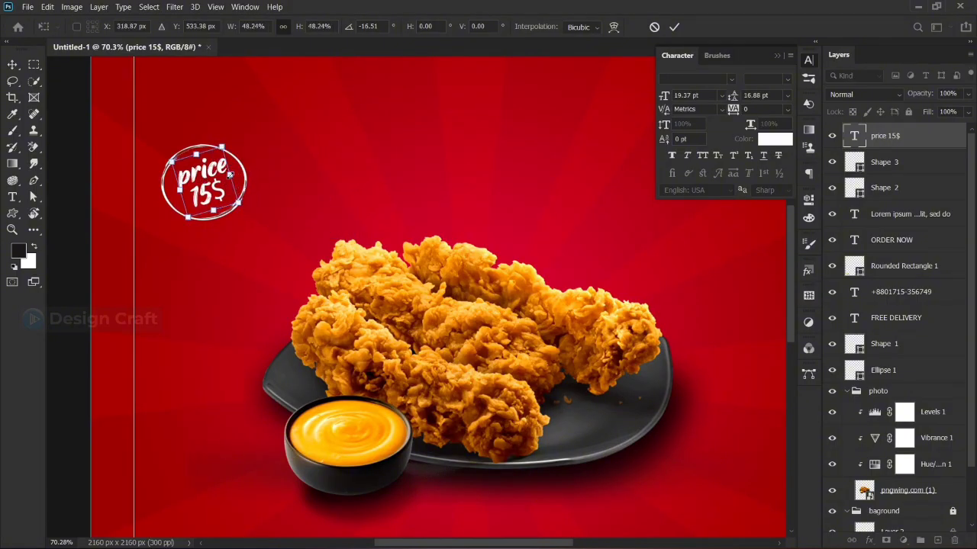
click(675, 27)
Step: Duplicate the hand-drawn circle, scale the copy to about 48.24%, and place it just below and right of the price badge
click(248, 177)
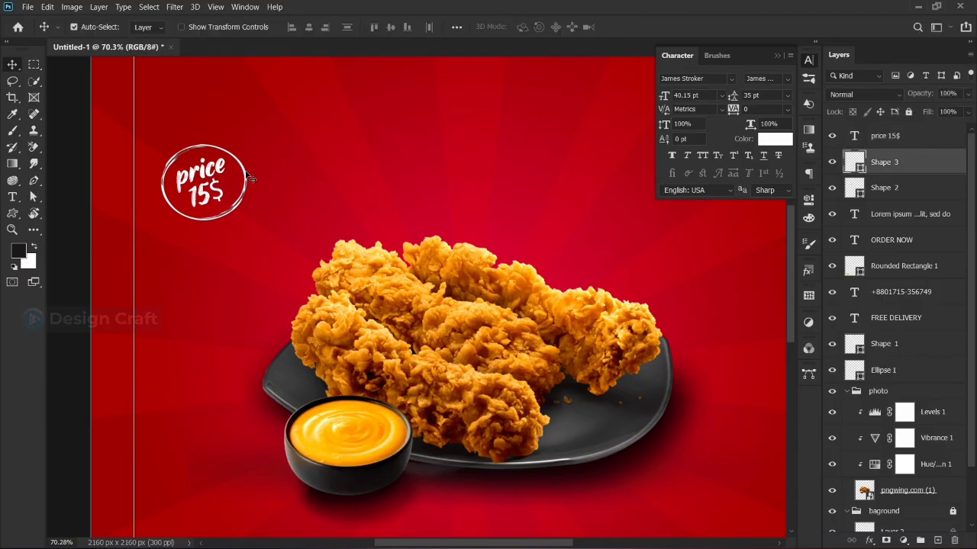
drag(250, 179, 282, 257)
key(ctrl+t)
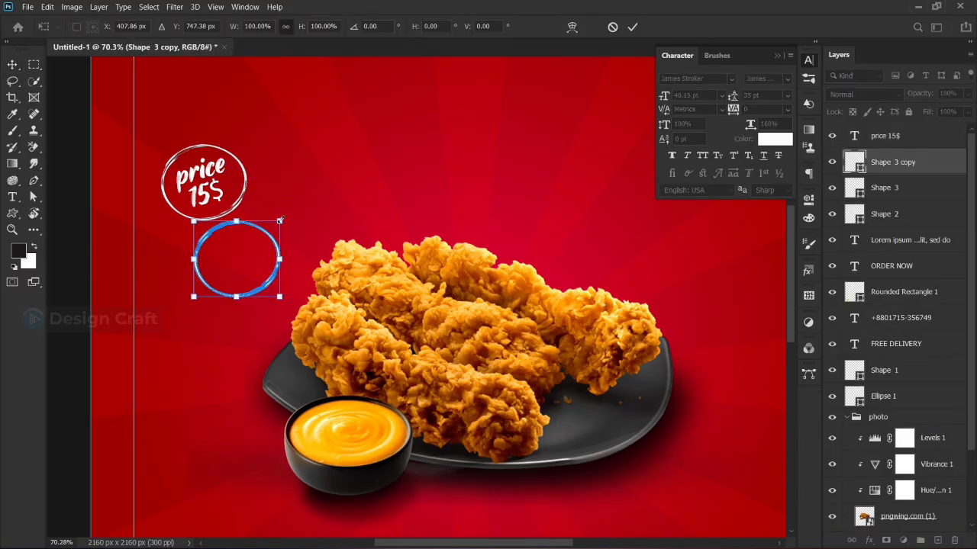
drag(279, 220, 256, 224)
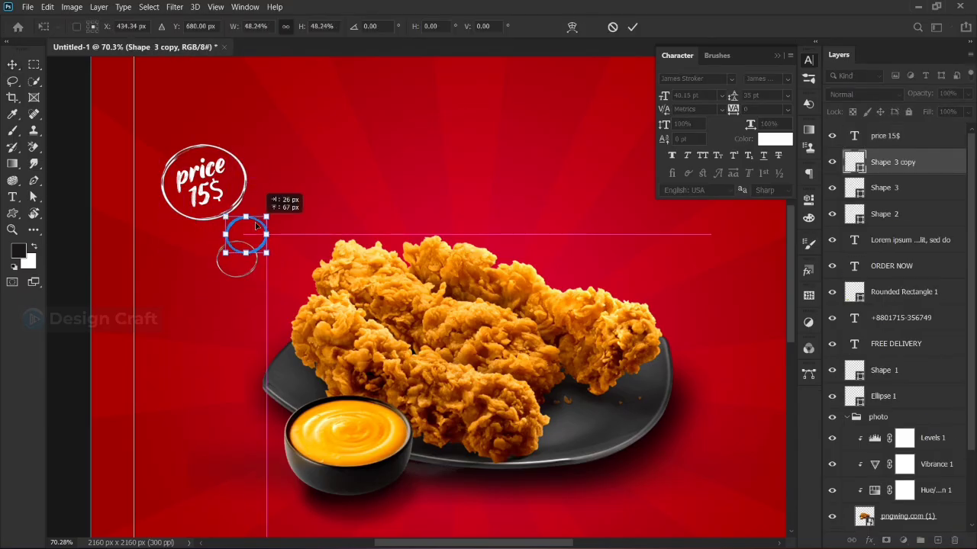
key(Return)
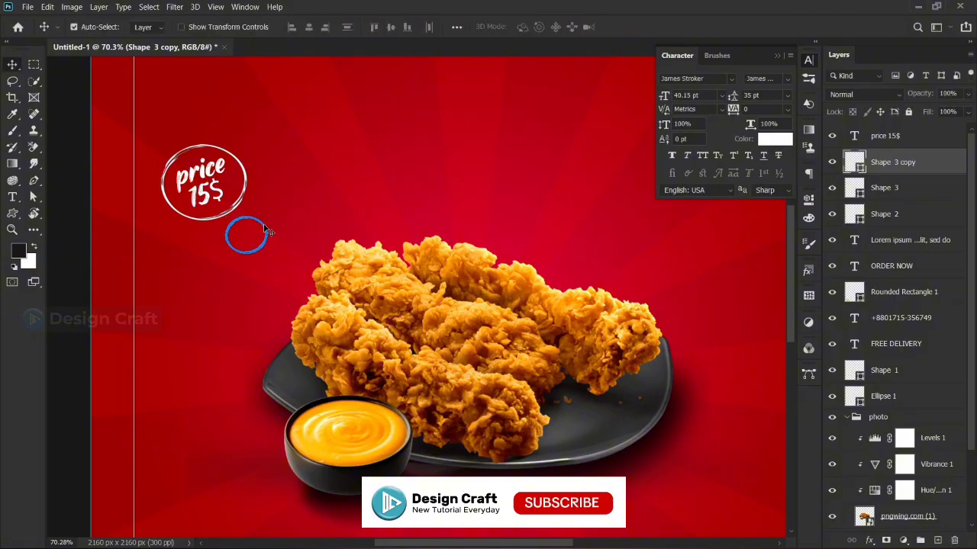
click(267, 233)
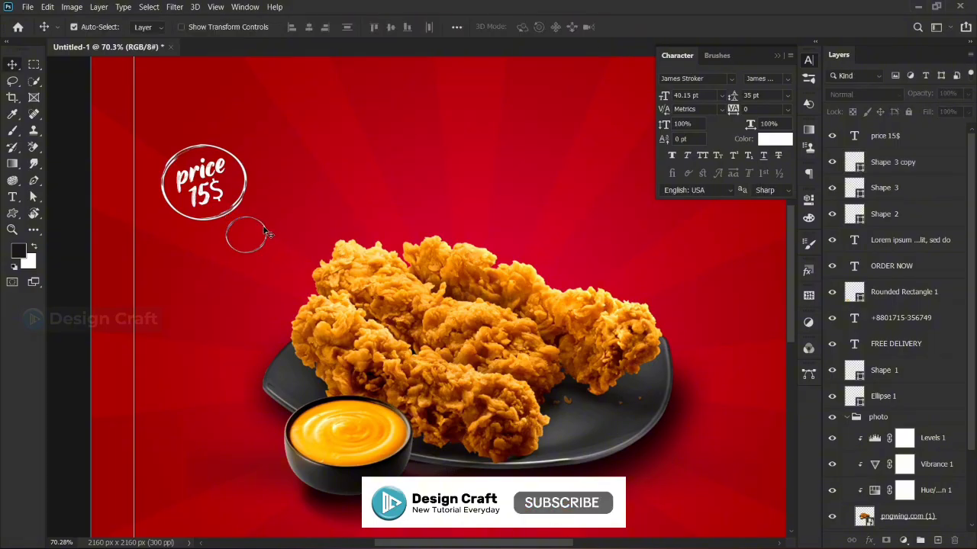
Step: Duplicate the small hand-drawn circle diagonally below and right, and shrink the copy to form a smaller third circle
drag(267, 233, 300, 273)
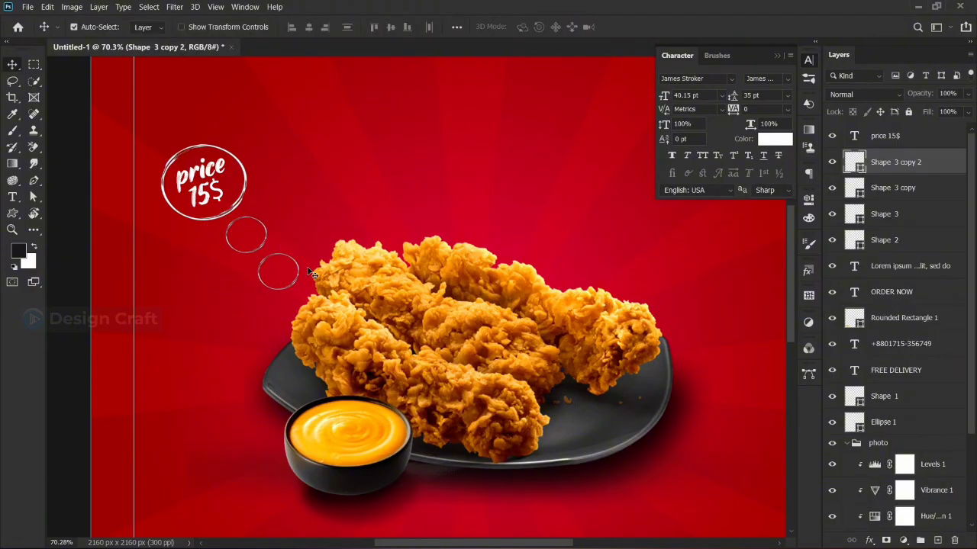
key(ctrl+t)
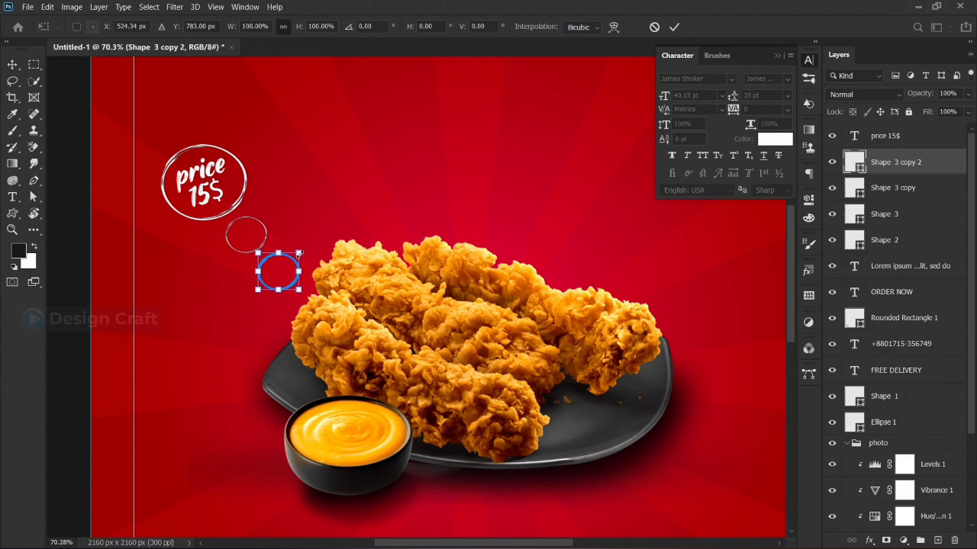
drag(298, 253, 290, 260)
click(673, 29)
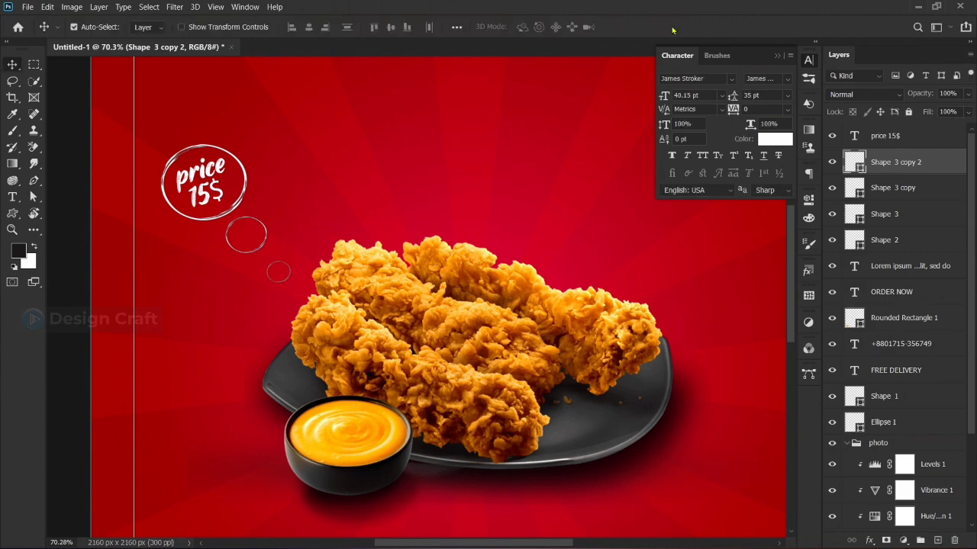
Step: Add the headline text "Special" above the fried chicken photo
key(ctrl+0)
click(686, 256)
key(t)
click(375, 151)
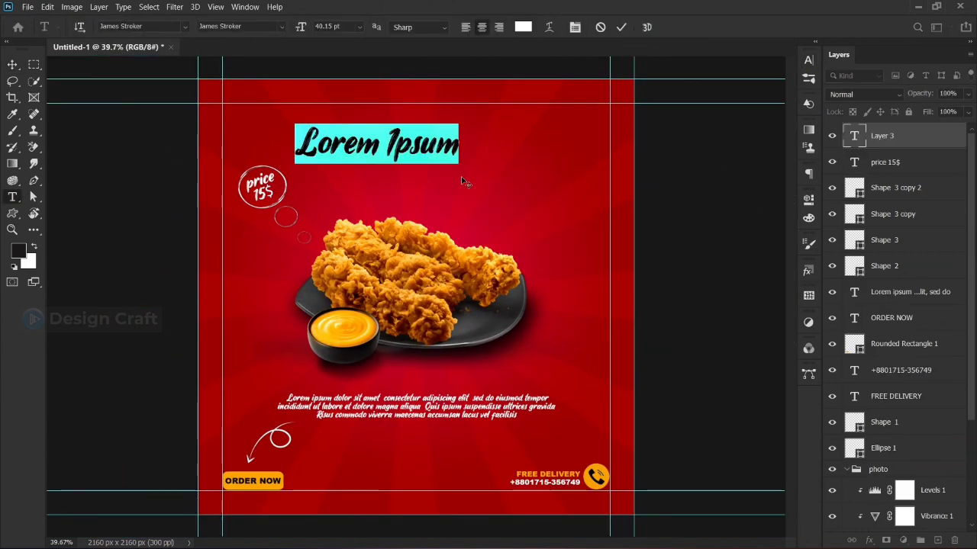
text(Special)
click(621, 27)
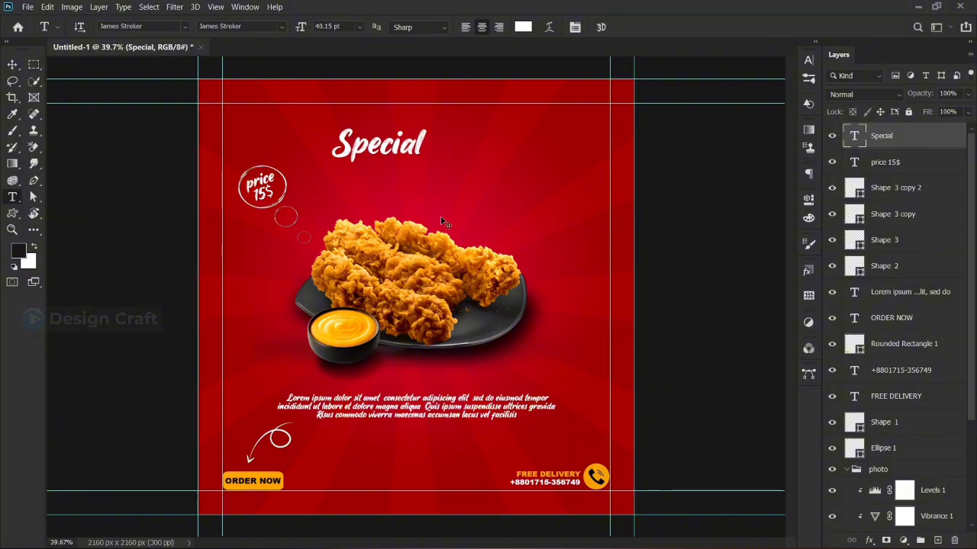
Step: Scale the Special headline to about 201.83% and place it just above the chicken
key(ctrl+t)
drag(428, 145, 477, 156)
drag(449, 155, 489, 187)
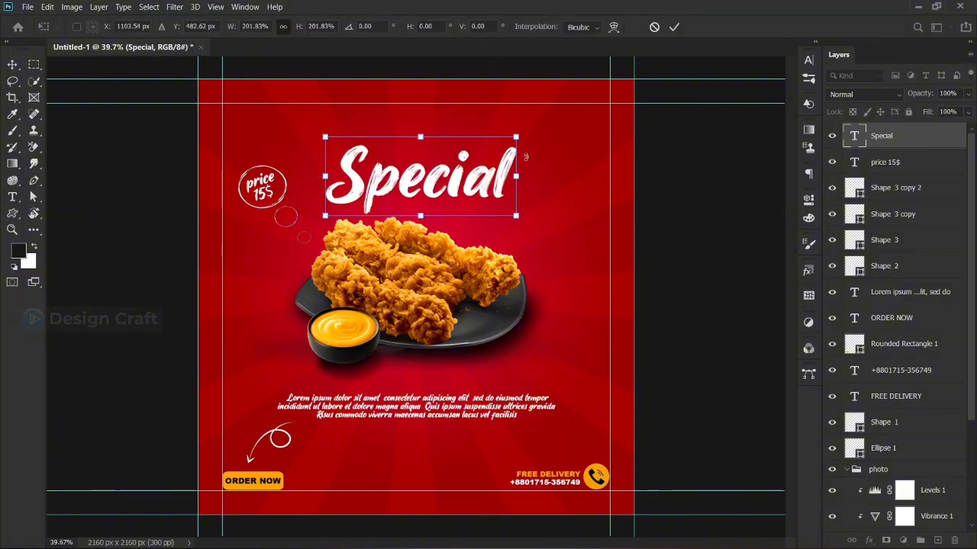
click(675, 27)
Step: Try the Lemon Jelly Personal Use font on the Special headline and return it to James Stroker
click(808, 60)
click(708, 78)
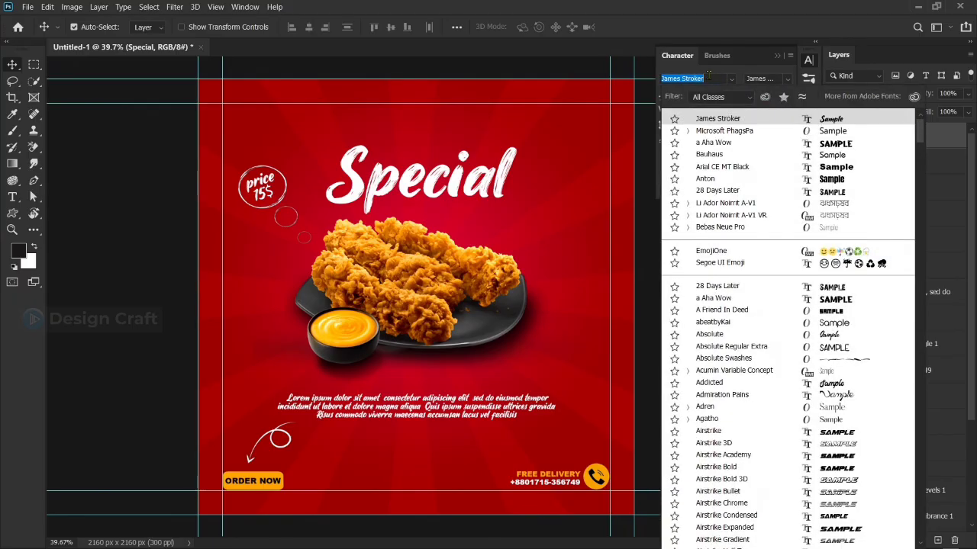
text(le)
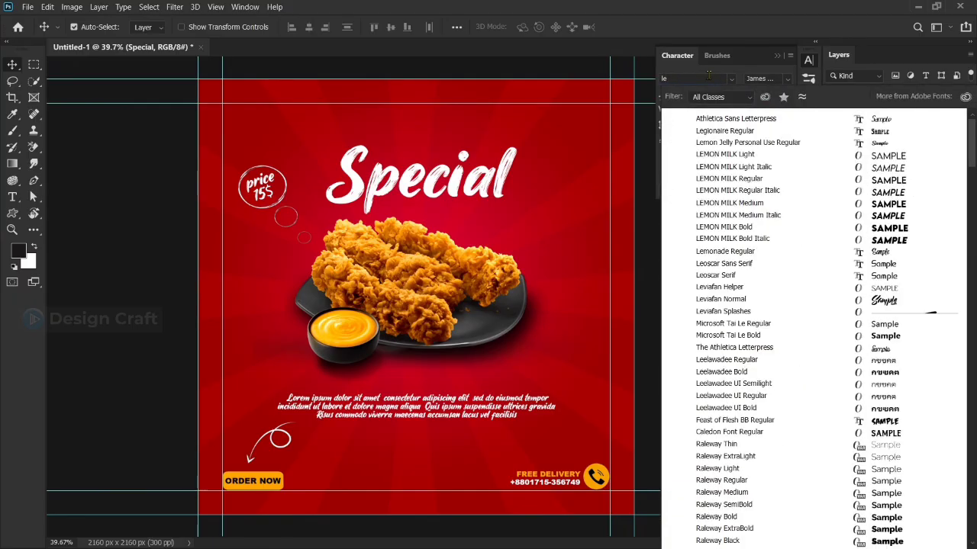
text(mon Jelly Per...)
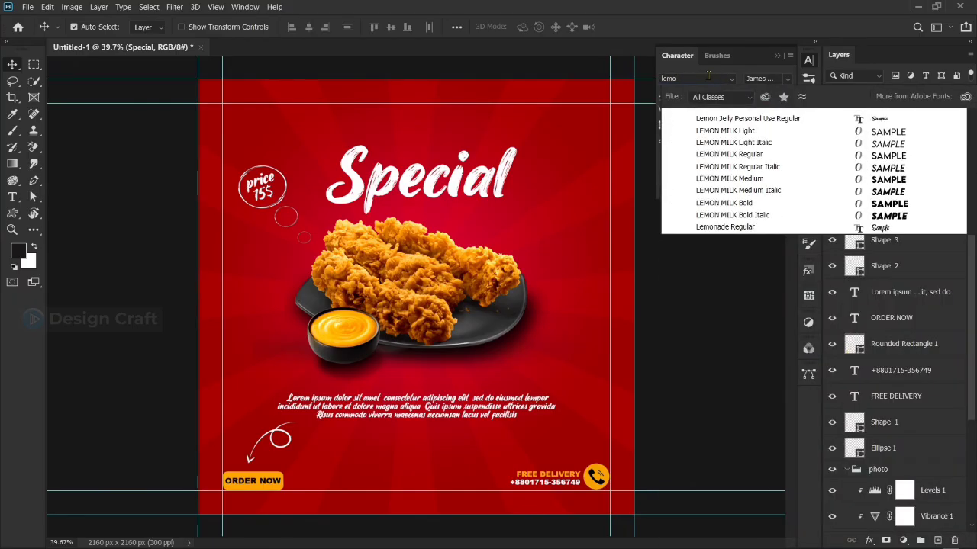
click(865, 120)
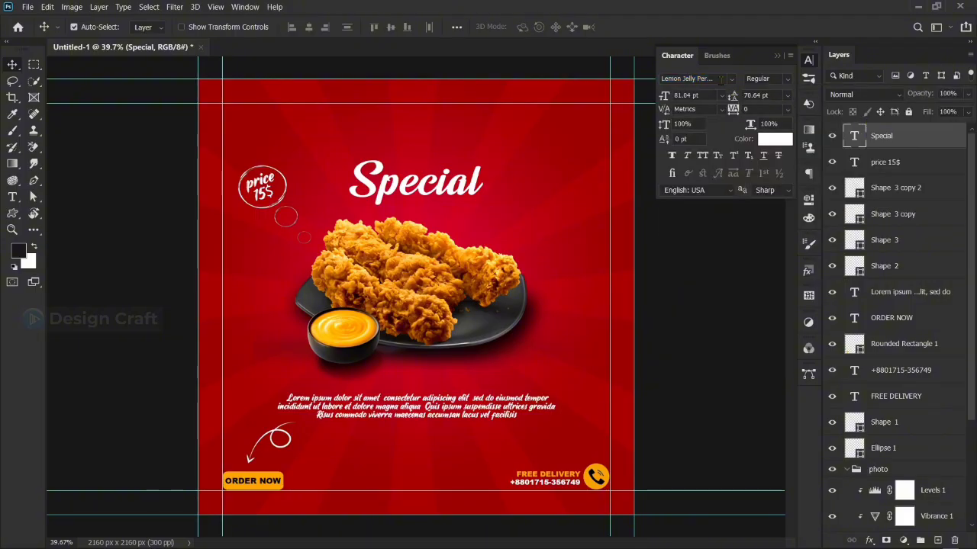
click(726, 80)
click(733, 82)
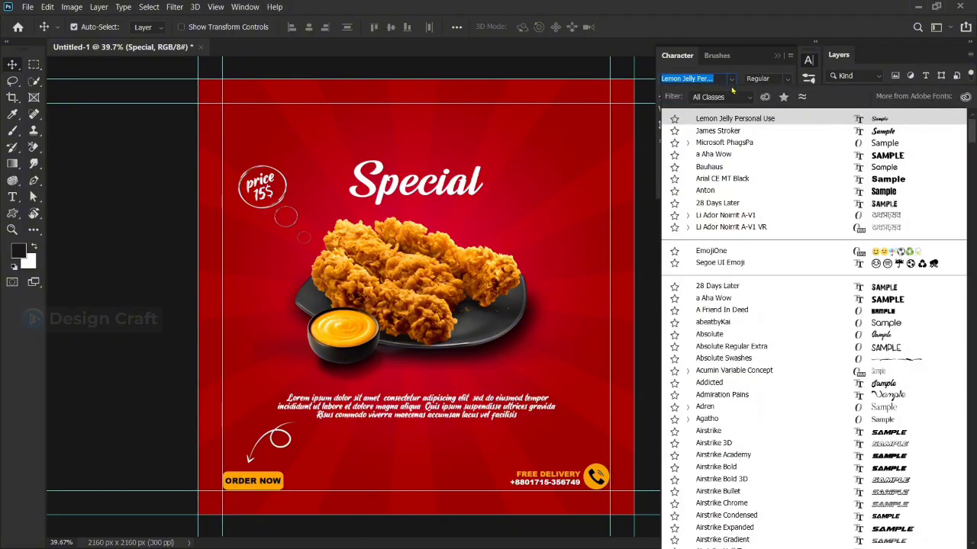
click(864, 128)
Step: Nudge the Special headline, duplicate it below and to the right, and replace the copy's text with "Chicken"
drag(509, 178, 510, 182)
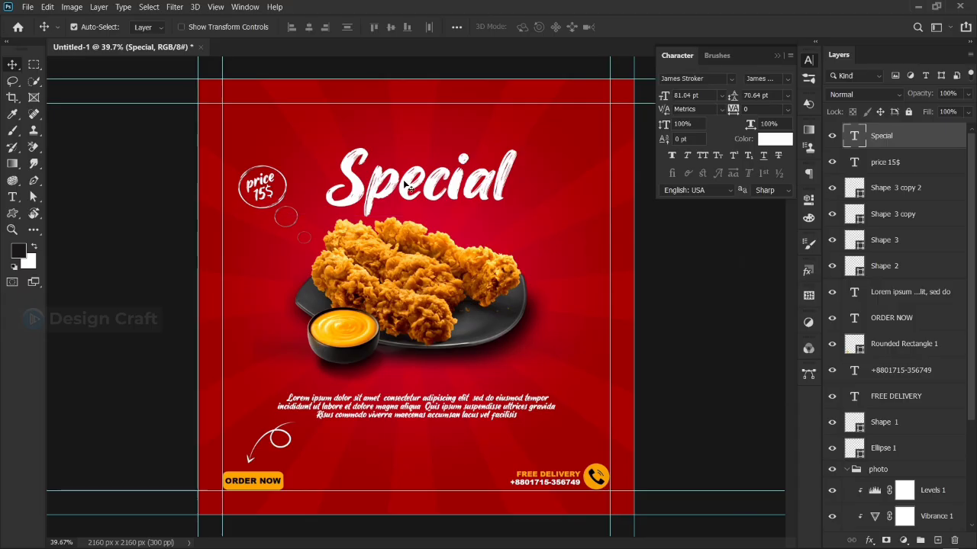
alt+drag(405, 185, 480, 216)
key(t)
double_click(480, 215)
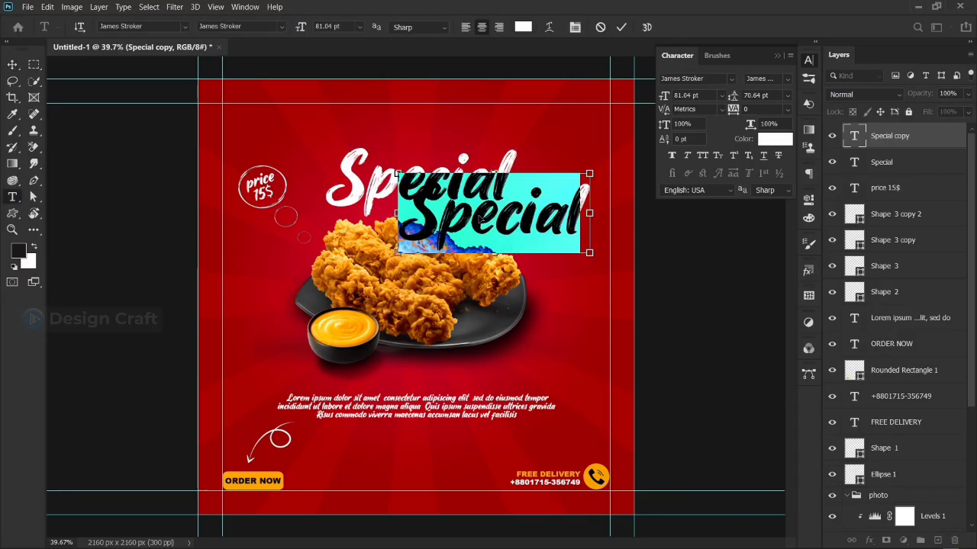
text(Chicken)
click(621, 26)
Step: Shrink the Chicken text to about 44.53 pt and tuck it under the end of Special
key(v)
key(ctrl+t)
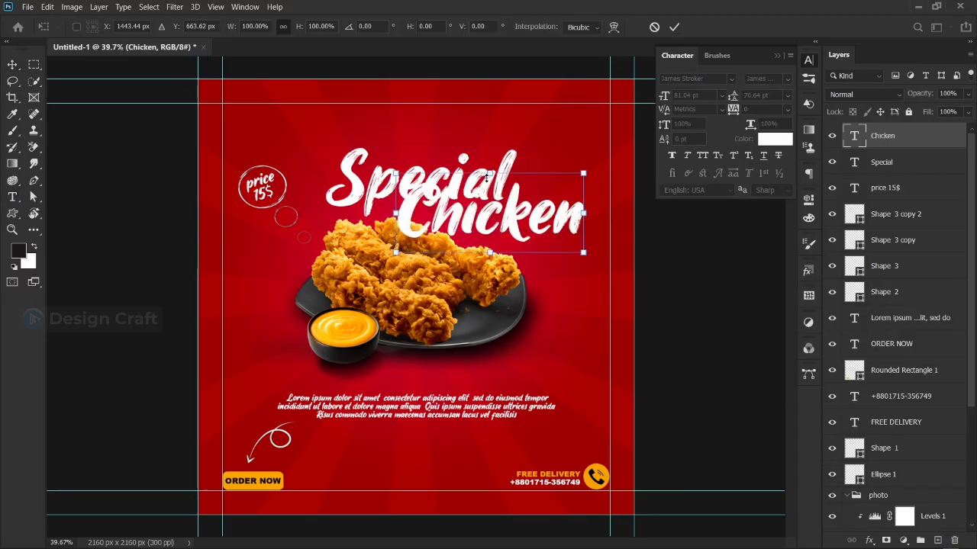
drag(489, 170, 495, 195)
click(673, 26)
Step: Set the Chicken text's font to Lemon Jelly Personal Use and enlarge it below Special
click(731, 79)
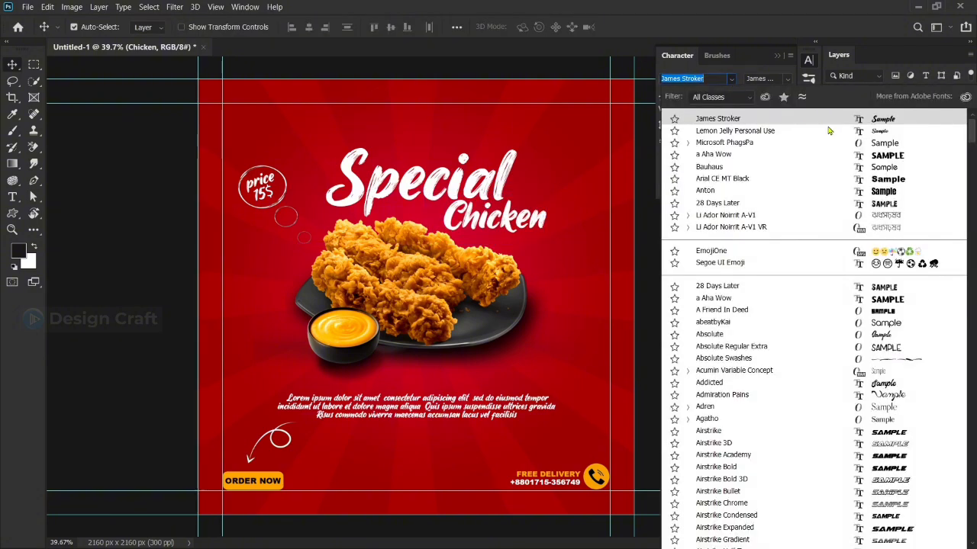
click(772, 130)
key(ctrl+t)
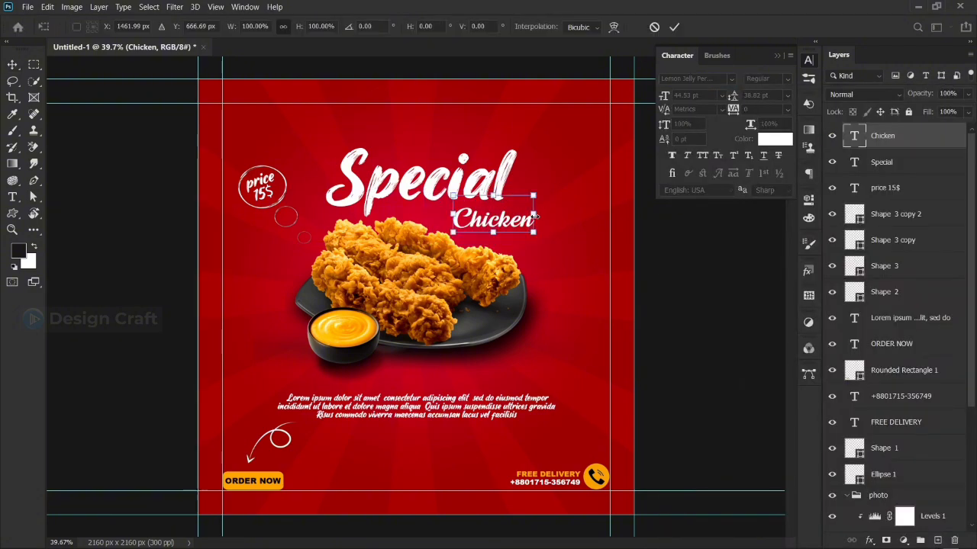
mouse_move(535, 218)
mouse_down()
mouse_move(550, 214)
mouse_move(485, 214)
mouse_move(518, 226)
mouse_up()
key(Return)
Step: Add the text "Today's" above the Special headline
key(t)
click(392, 136)
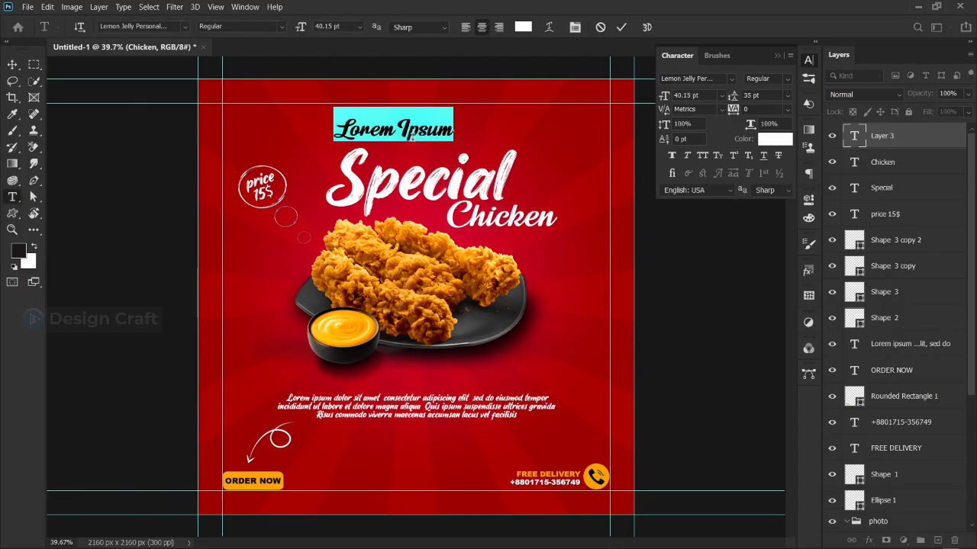
text(Today's)
click(619, 26)
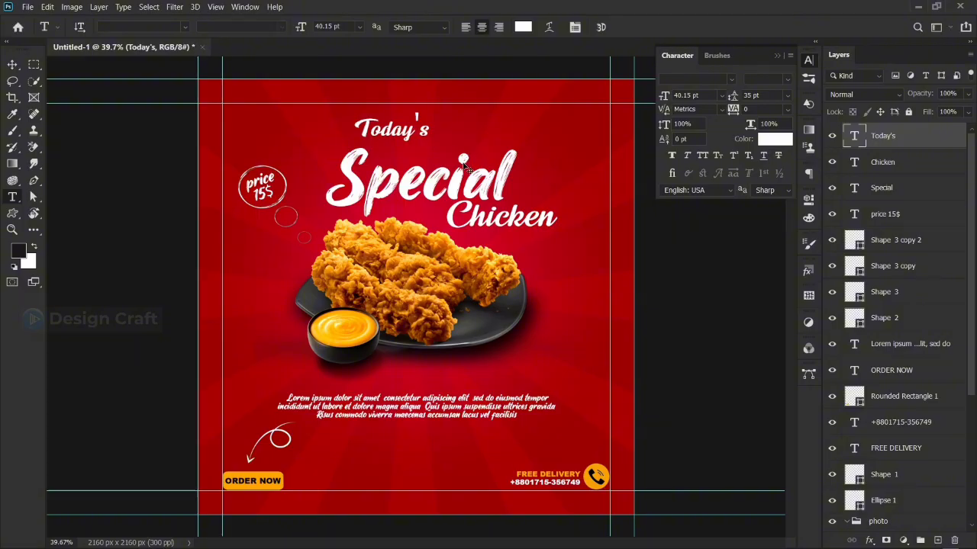
Step: Scale the Today's text to about 176.89% and place it directly above Special
key(ctrl+t)
drag(432, 125, 476, 139)
drag(401, 132, 486, 132)
drag(478, 136, 479, 141)
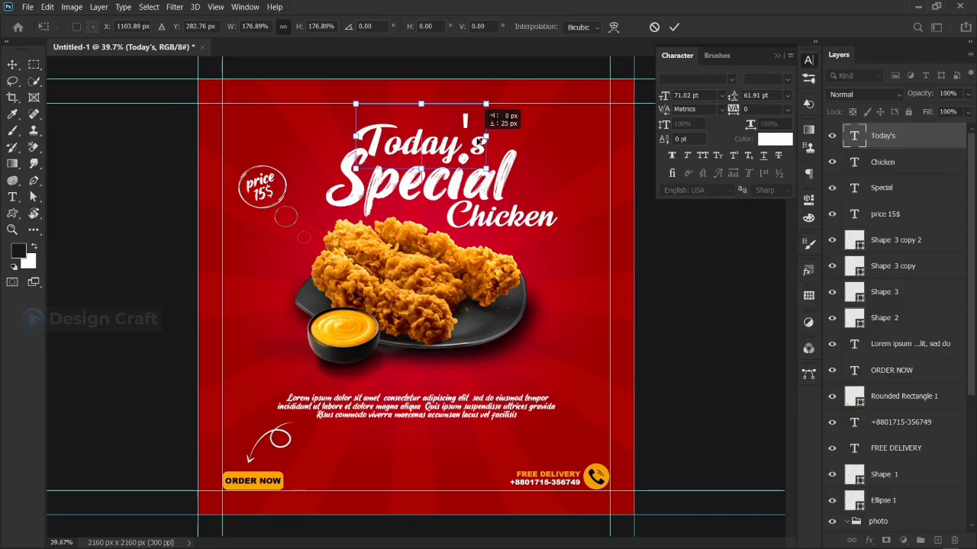
click(674, 27)
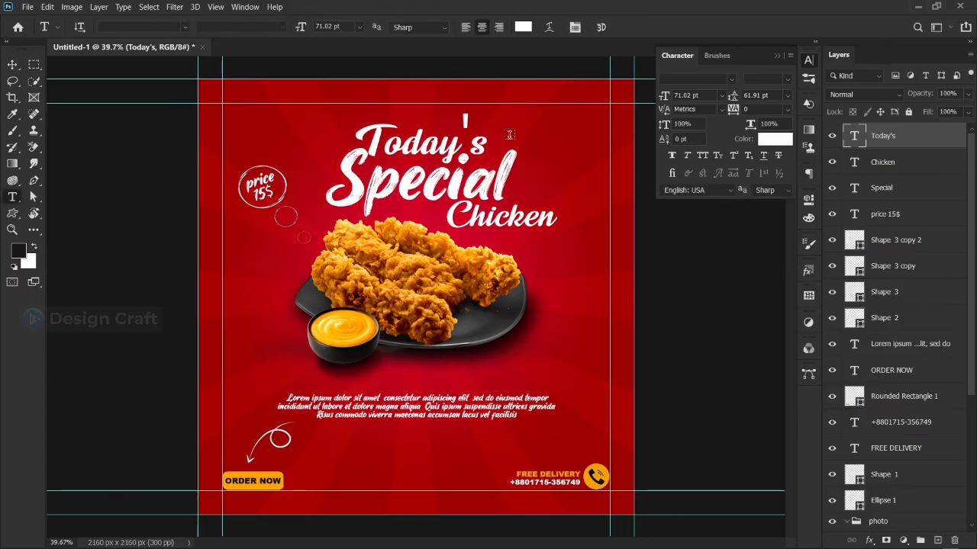
Step: Change the Today's text to the James Stroker font and shrink it to about 47.22 pt
key(v)
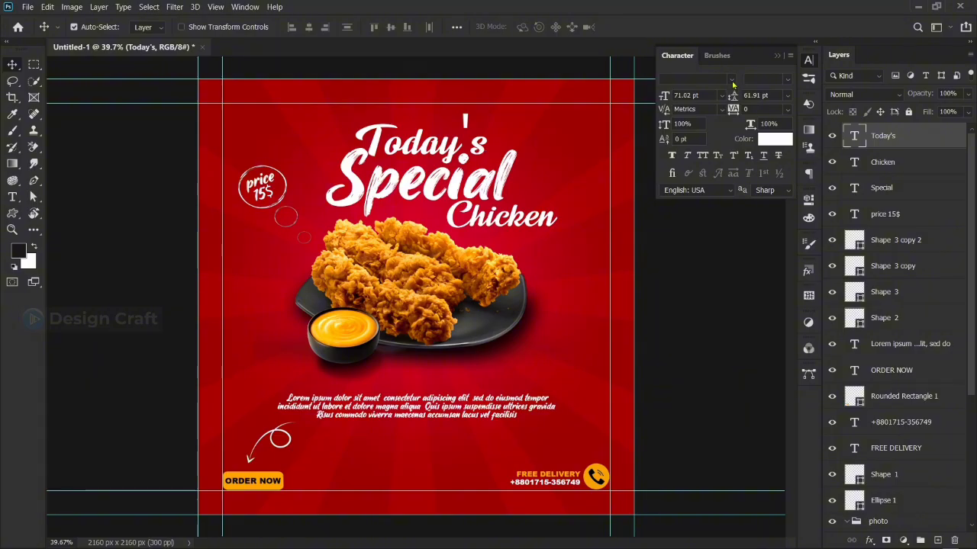
click(730, 79)
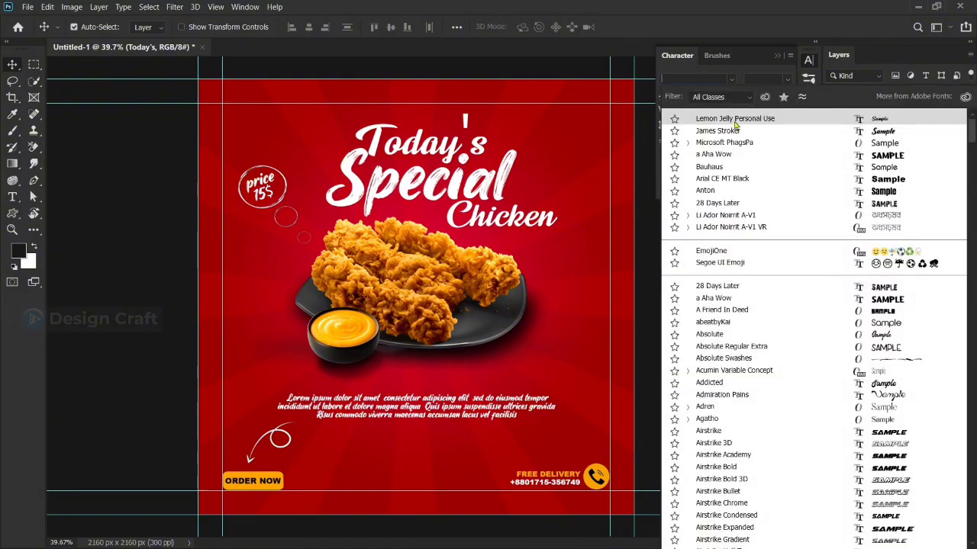
click(739, 133)
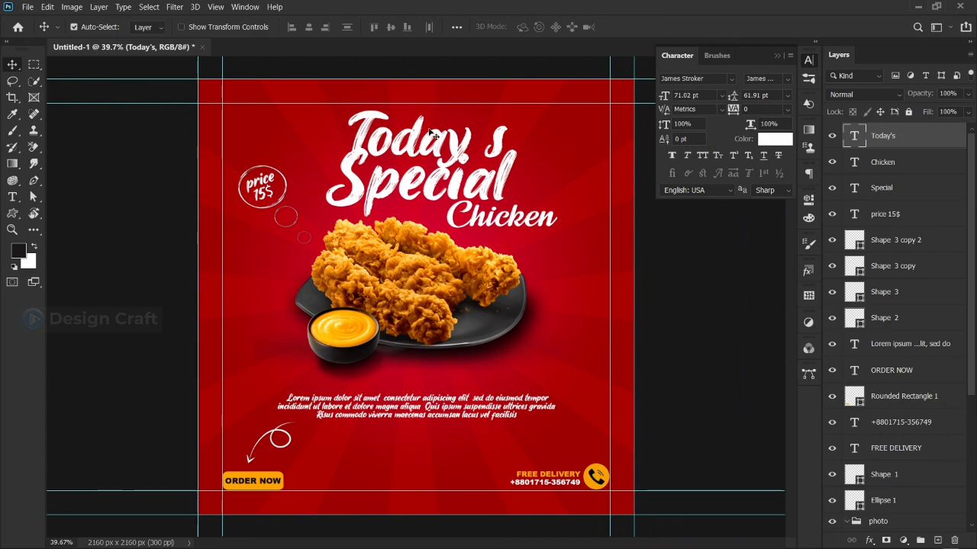
key(ctrl+t)
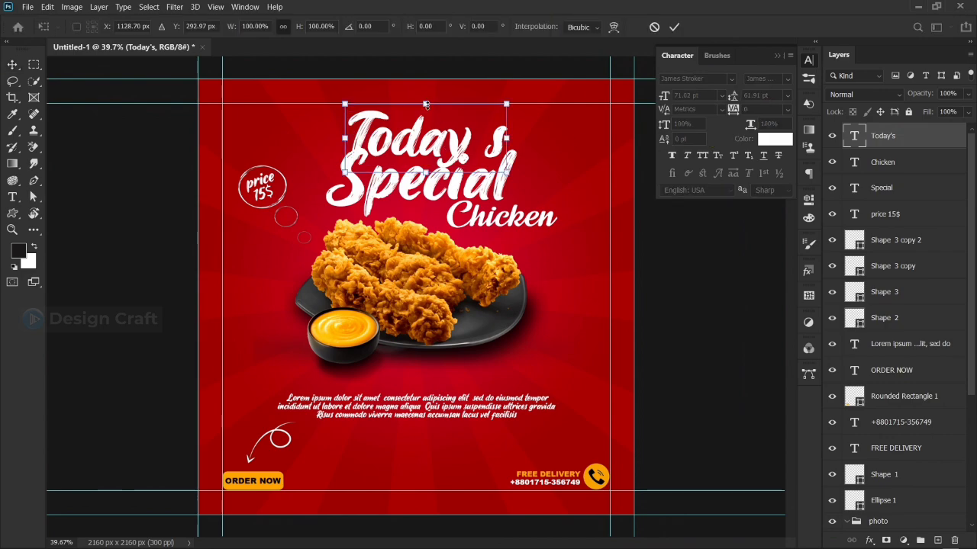
drag(426, 105, 426, 115)
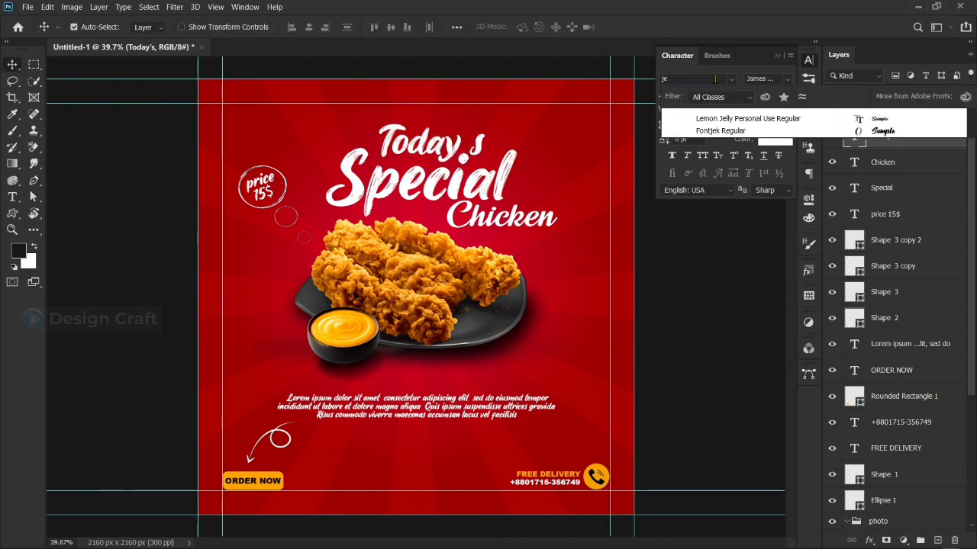
Step: Set the Today's text to Fontjek Regular and scale it to about 109.14% above Special
click(707, 131)
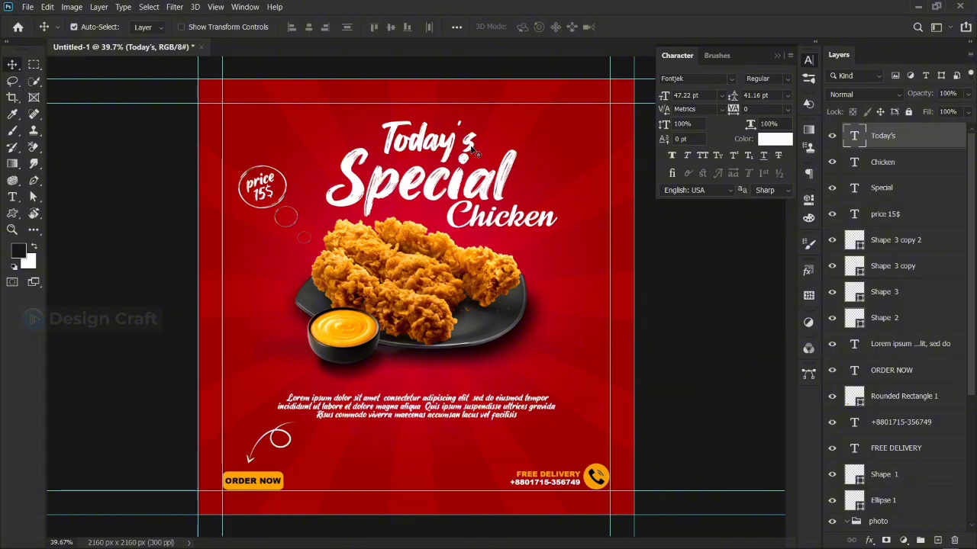
key(ctrl+t)
mouse_move(480, 142)
mouse_down()
mouse_move(471, 149)
mouse_move(481, 144)
mouse_up()
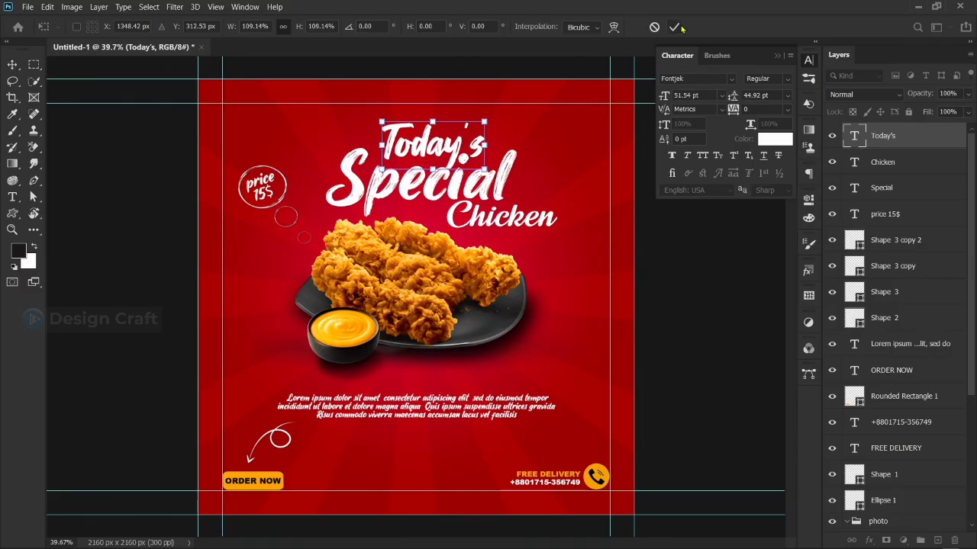
click(674, 26)
Step: Recolor the Today's text with the orange sampled from the ORDER NOW button
click(775, 139)
drag(387, 124, 486, 124)
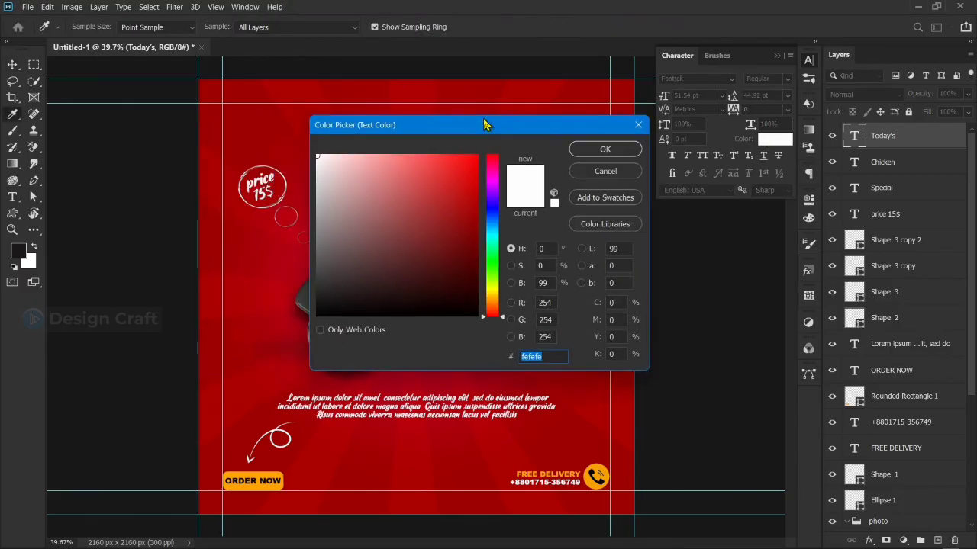
click(266, 473)
click(595, 149)
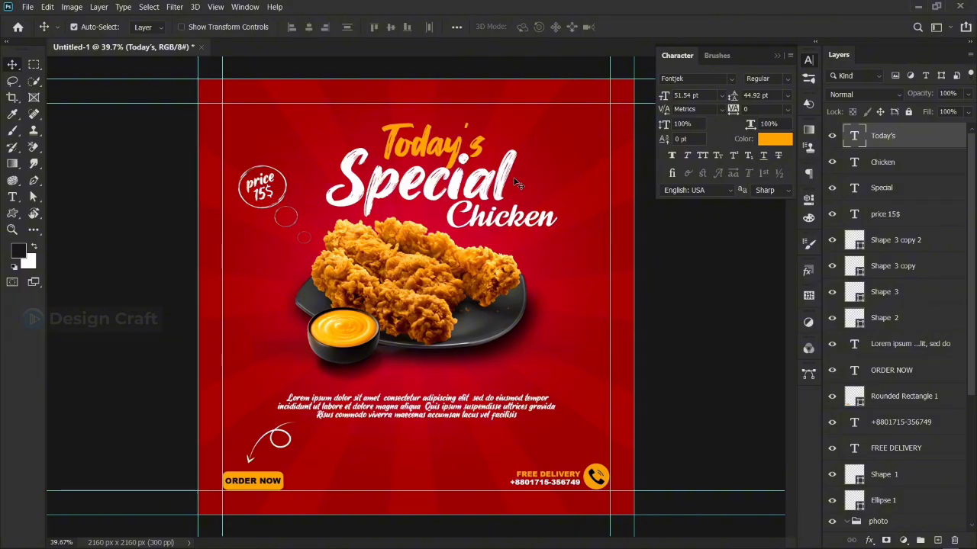
Step: Move Today's and Special together slightly up and left, and shift Chicken up and left after them
shift+click(439, 164)
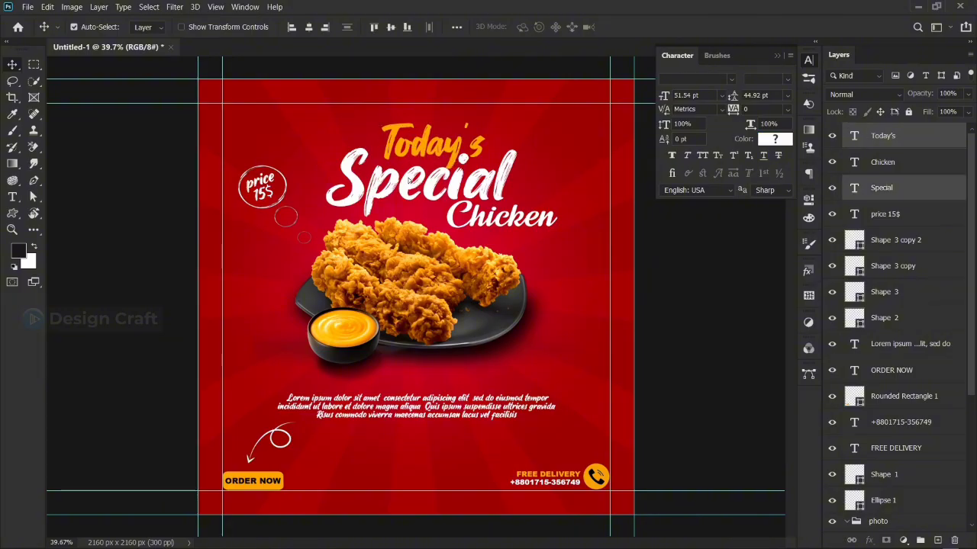
drag(414, 183, 402, 169)
drag(556, 216, 531, 199)
Step: Scale the Chicken text to about 119.21% and position it beneath the right end of Special
key(ctrl+t)
drag(486, 223, 505, 219)
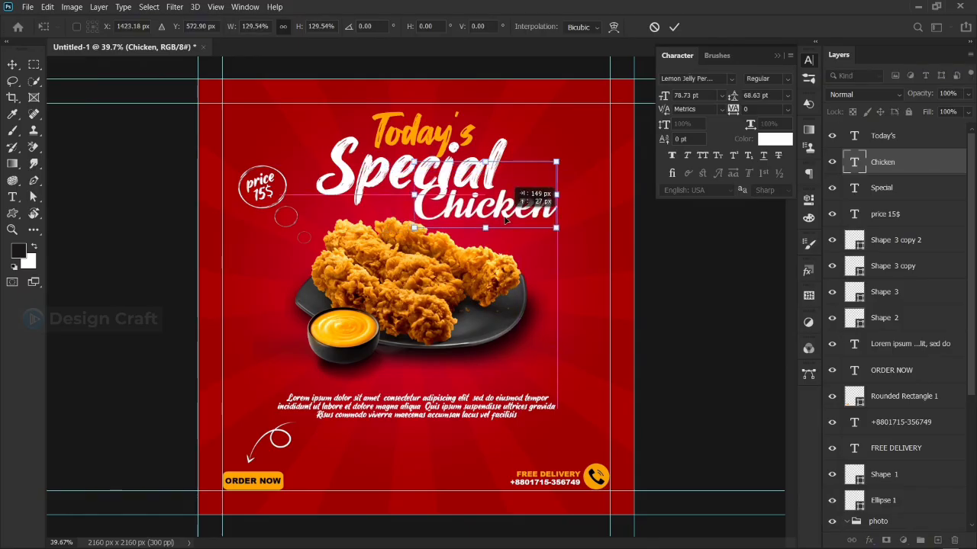
drag(555, 162, 548, 167)
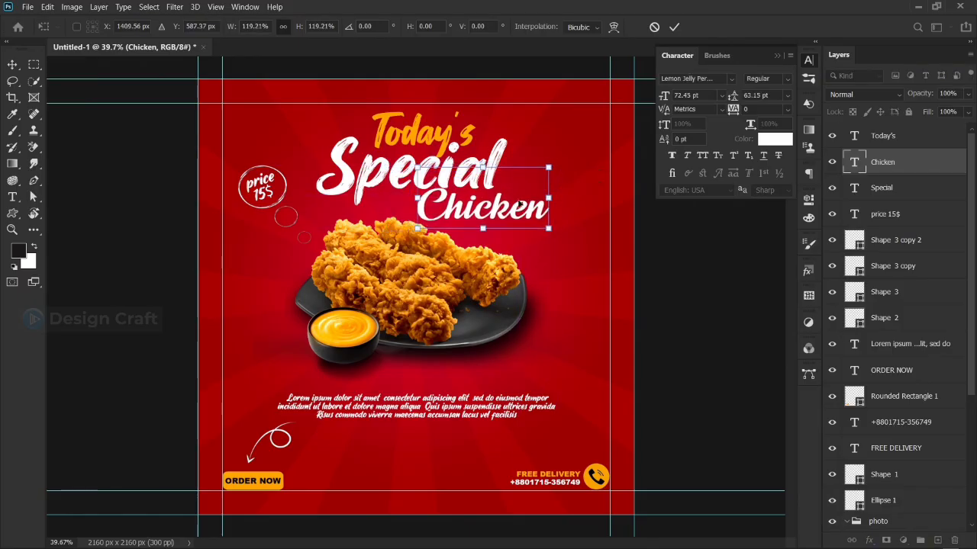
drag(520, 204, 519, 207)
click(674, 28)
Step: Tighten the headline layout by raising Today's and Special slightly and moving Chicken left beneath Special
drag(448, 147, 451, 160)
drag(452, 211, 426, 207)
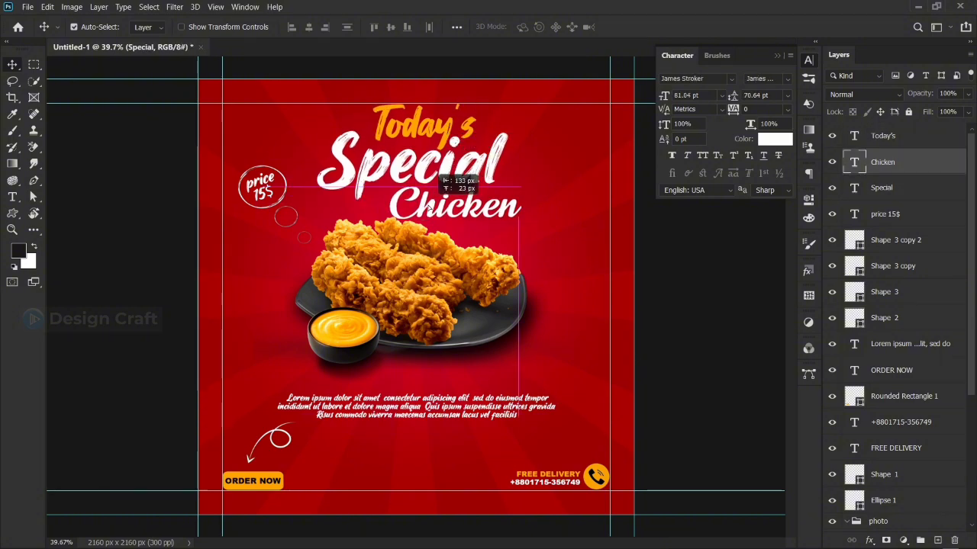
drag(486, 212, 493, 211)
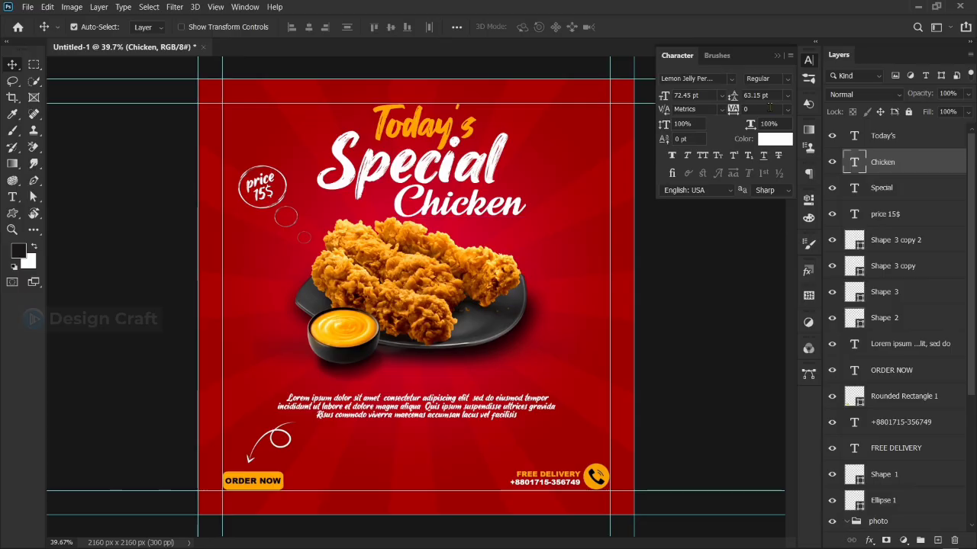
Step: Recolor the Chicken text with the orange sampled from the ORDER NOW button
click(773, 141)
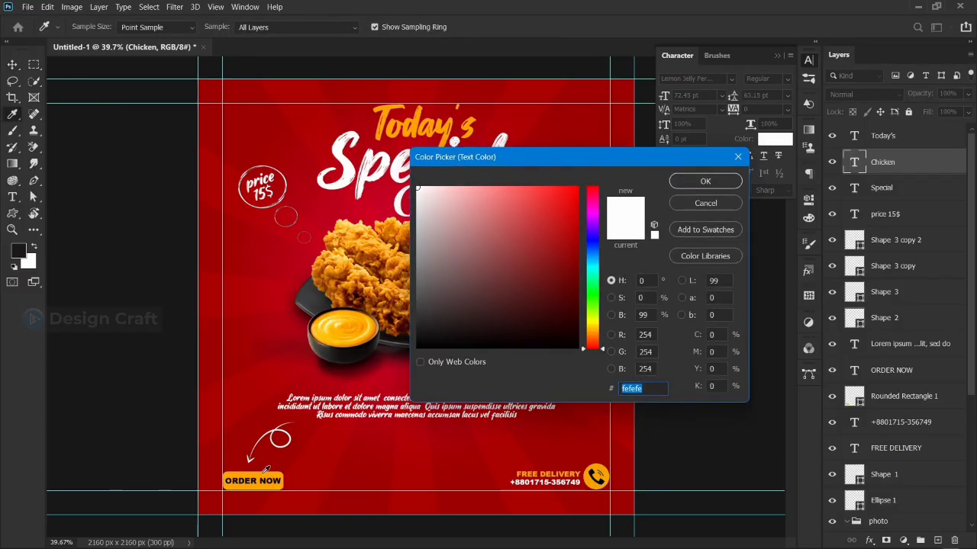
click(260, 476)
click(705, 182)
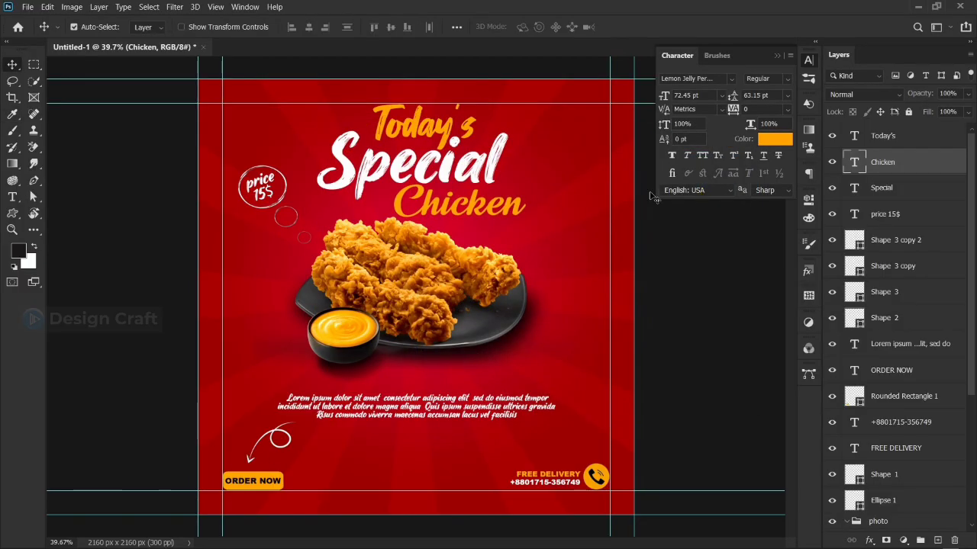
Step: Refine the Chicken text's orange by sampling the dipping sauce and adjusting the hue and shade
click(763, 142)
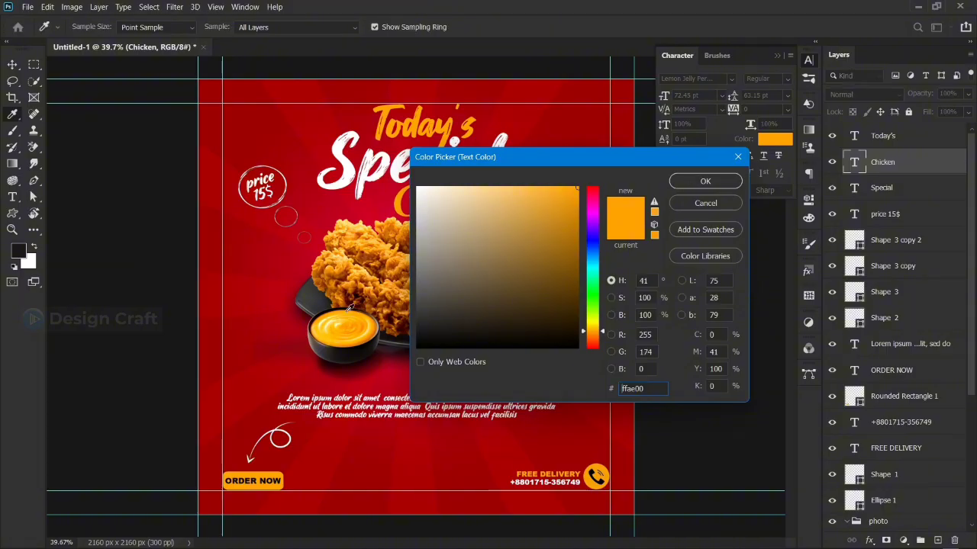
drag(565, 159, 664, 184)
click(328, 326)
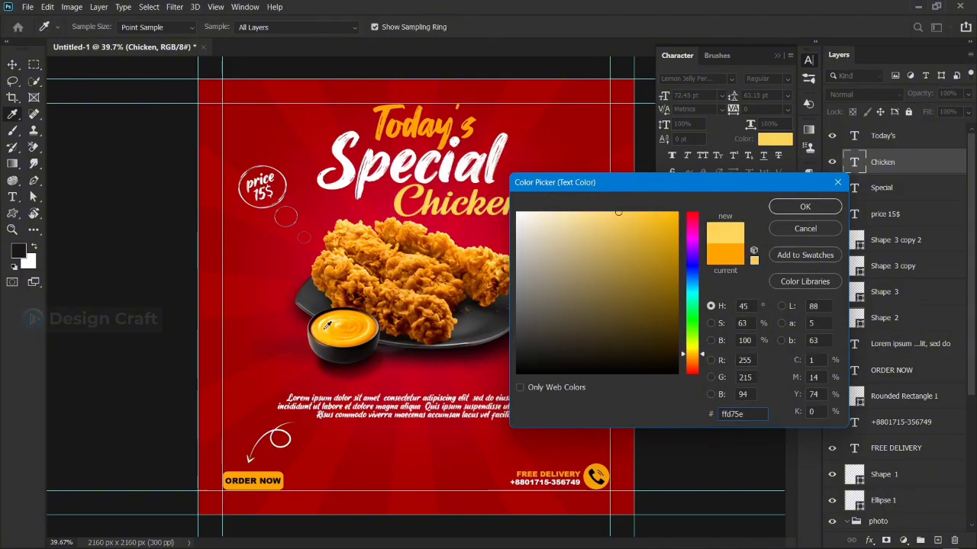
click(326, 334)
click(331, 313)
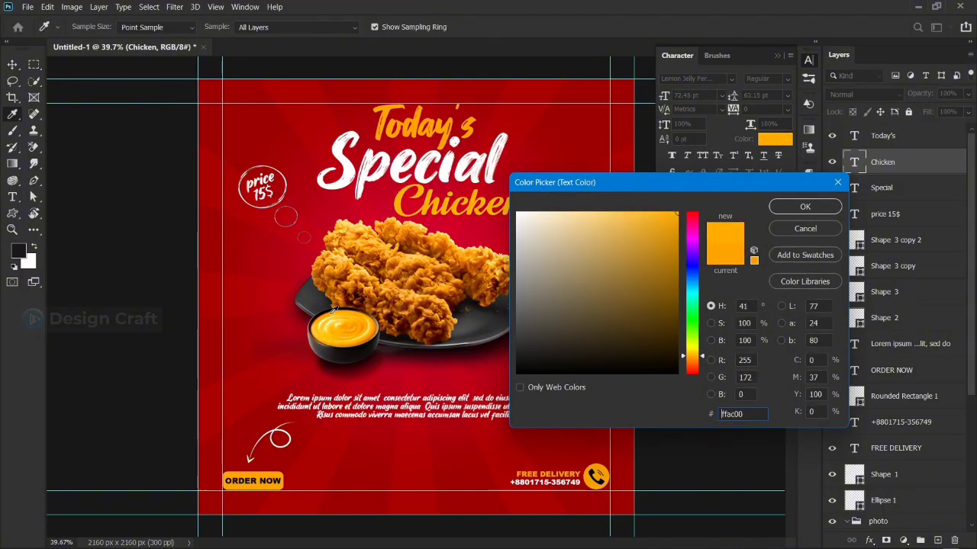
click(330, 333)
drag(691, 355, 692, 356)
drag(670, 228, 661, 209)
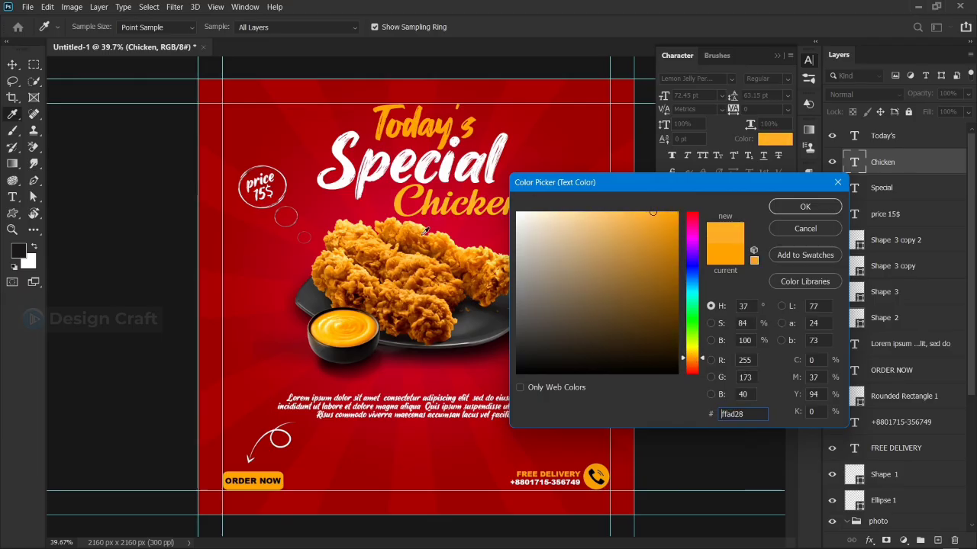
click(805, 207)
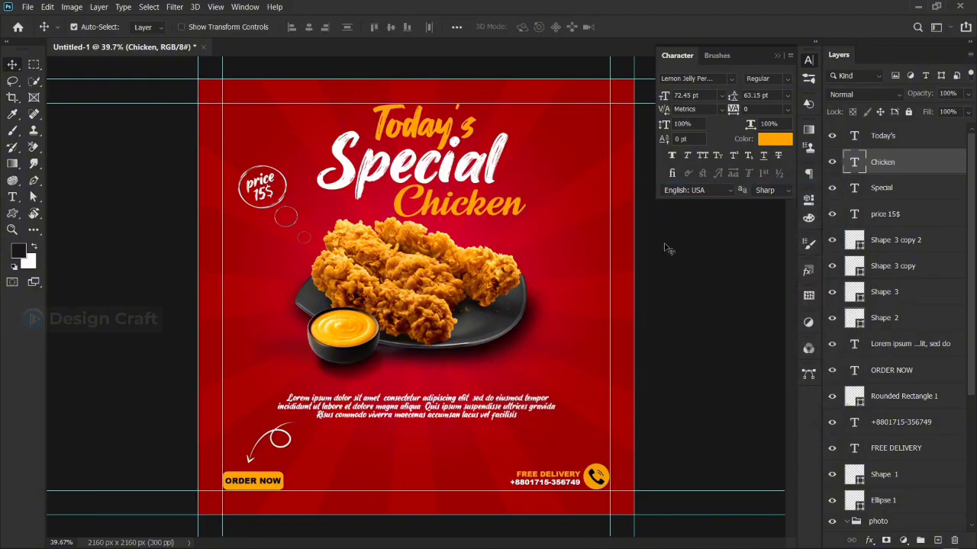
Step: Add the three-petal custom shape to the poster and move its layer to the top of the layer stack
click(808, 104)
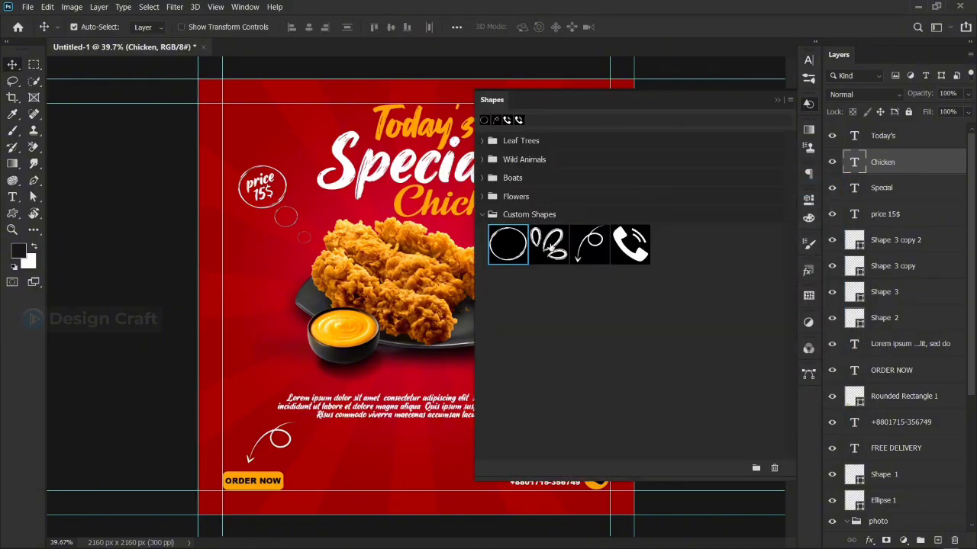
drag(549, 248, 330, 268)
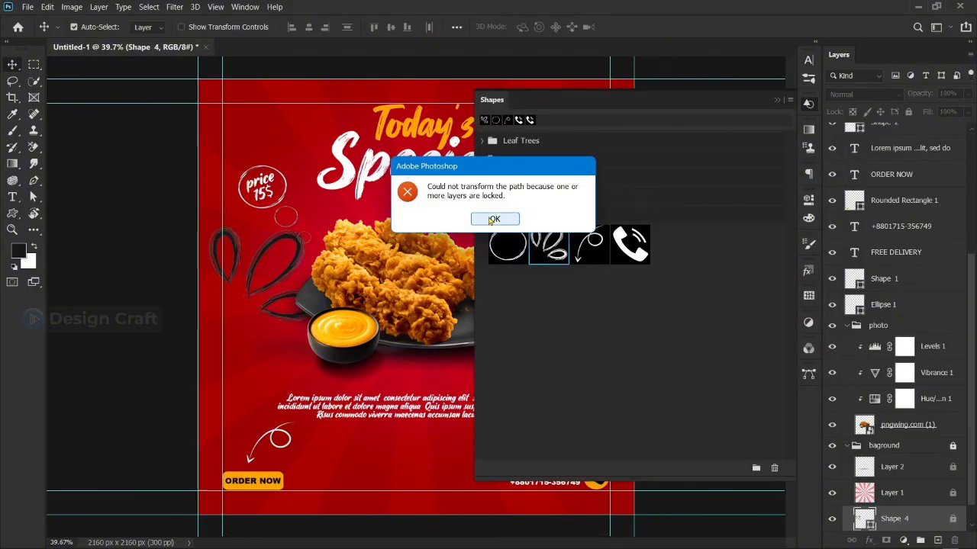
click(494, 219)
click(778, 100)
drag(920, 517, 886, 114)
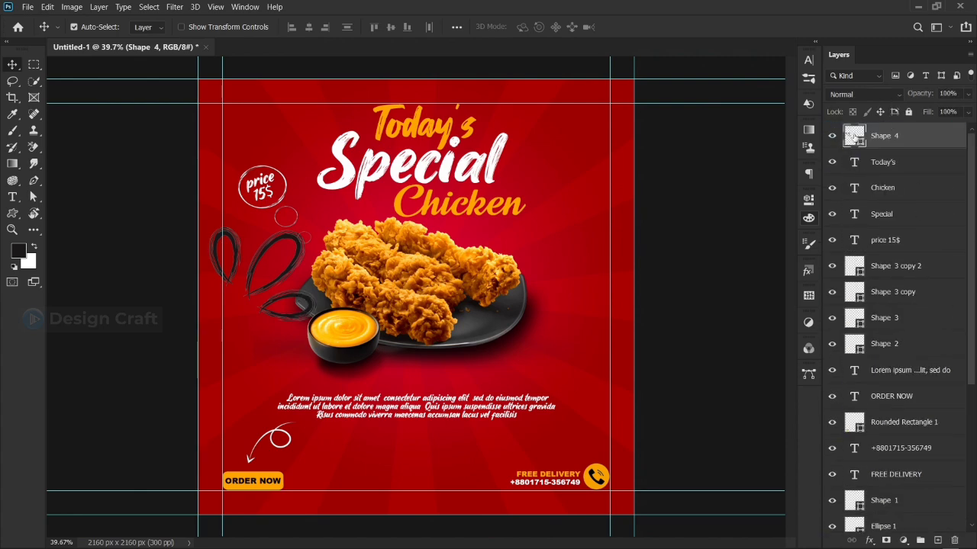
Step: Move the petal shape to the right of the Chicken text and scale it to about 48.58%
drag(282, 242, 572, 208)
key(ctrl+t)
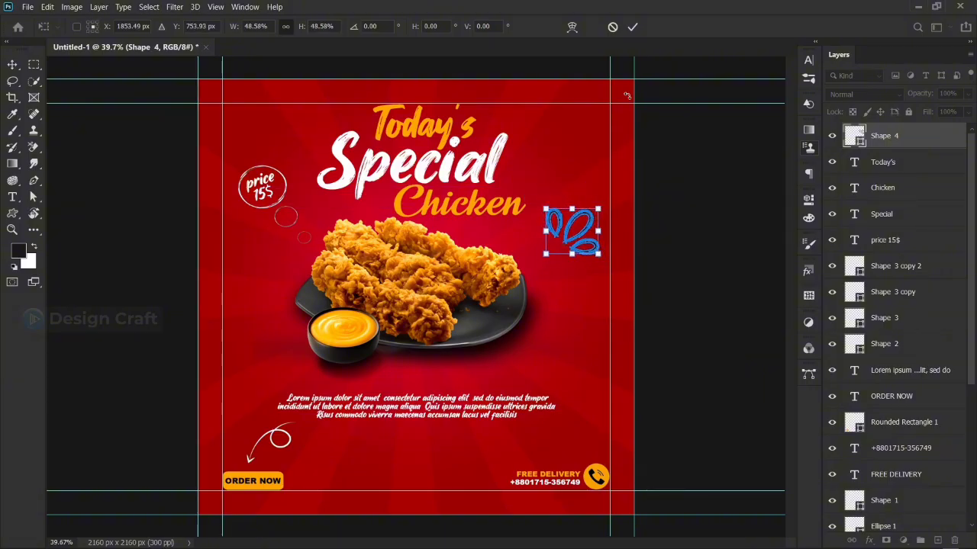
click(633, 28)
Step: Recolor the petal shape with the orange #ffa400 sampled from the ORDER NOW button
double_click(855, 138)
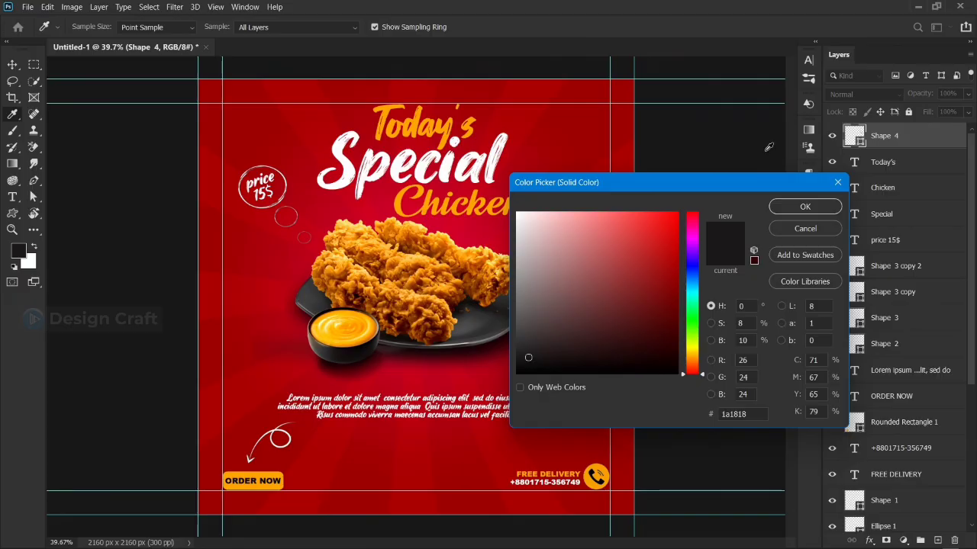
drag(798, 190, 811, 145)
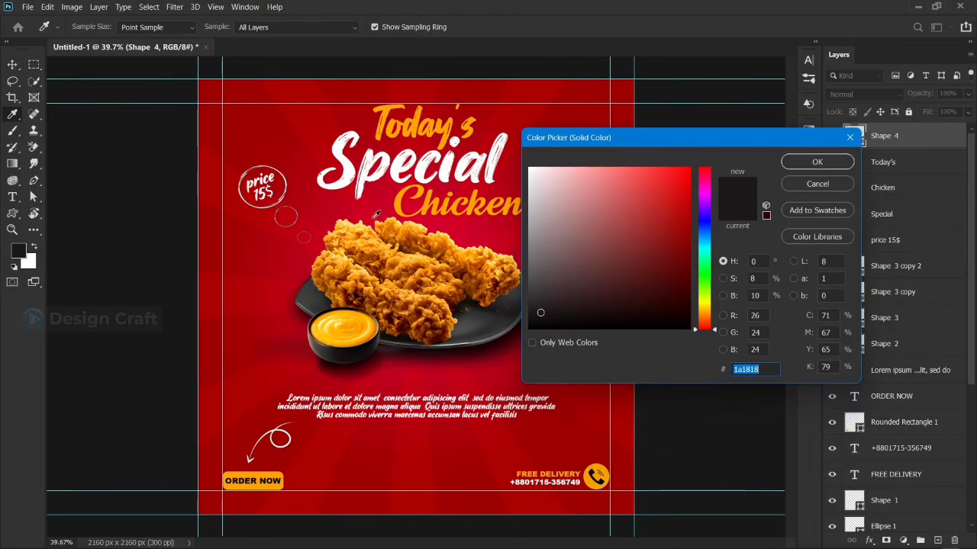
click(269, 474)
click(815, 162)
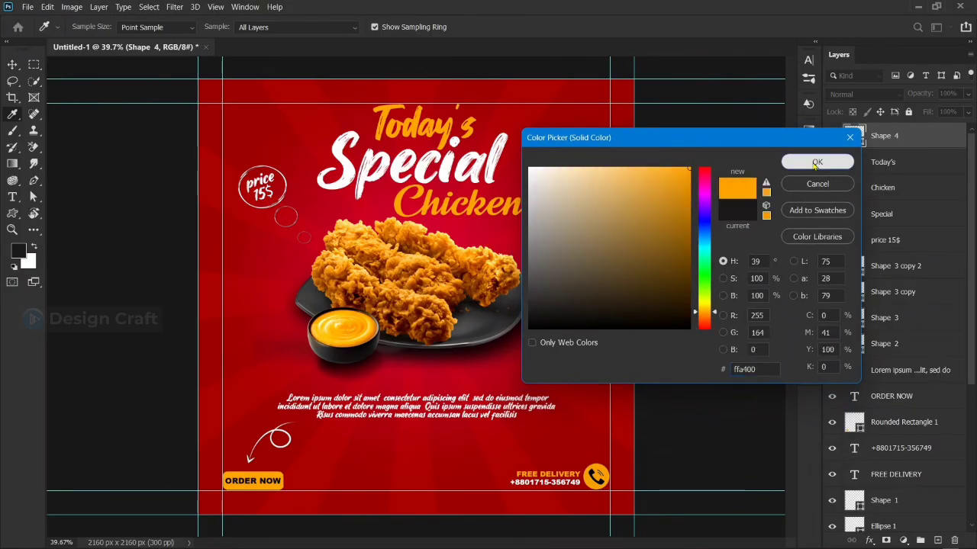
Step: Shrink the petal shape further and position it as an accent at the upper right of the Today's text
drag(588, 241, 583, 193)
key(ctrl+t)
drag(553, 190, 496, 117)
click(676, 30)
key(ctrl+t)
click(639, 27)
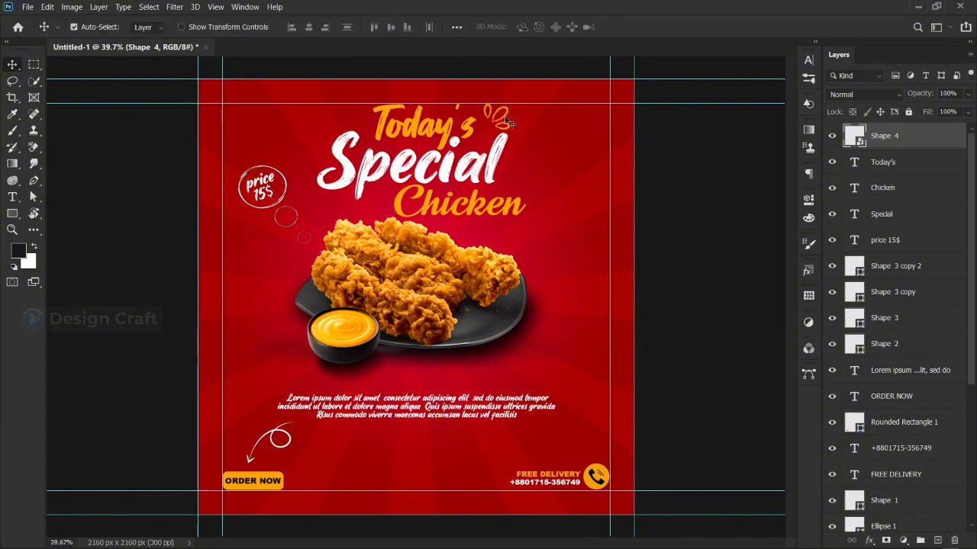
Step: Add a second three-petal custom shape to the poster and move its layer above all other layers
click(809, 79)
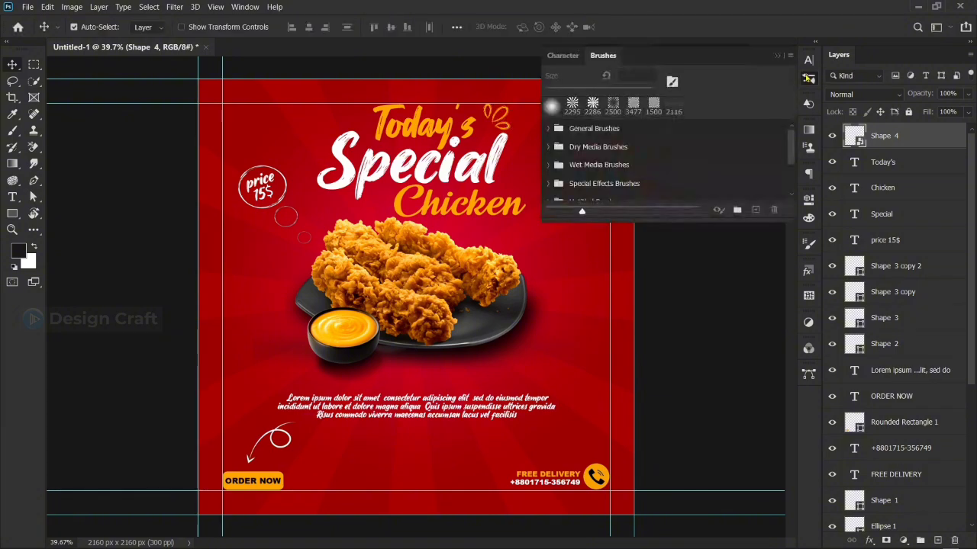
click(808, 103)
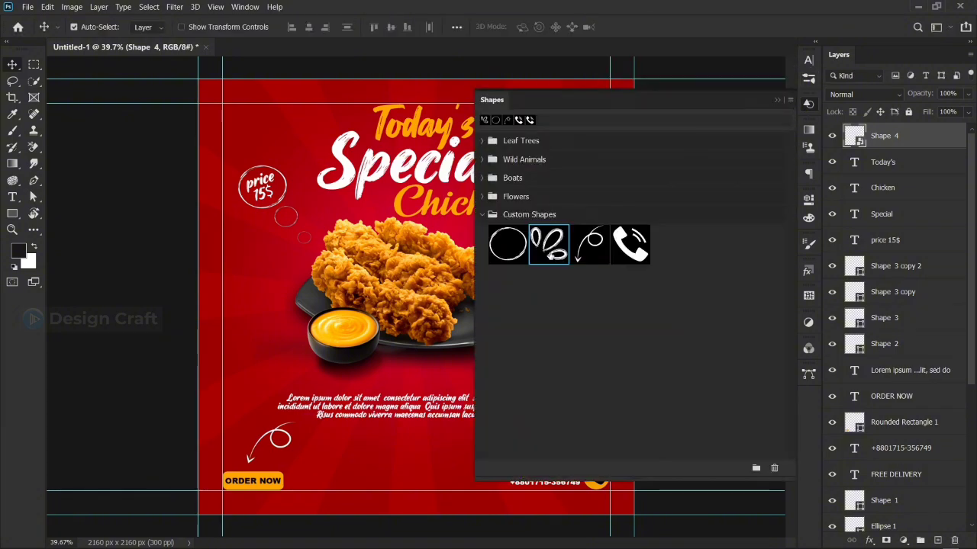
double_click(548, 251)
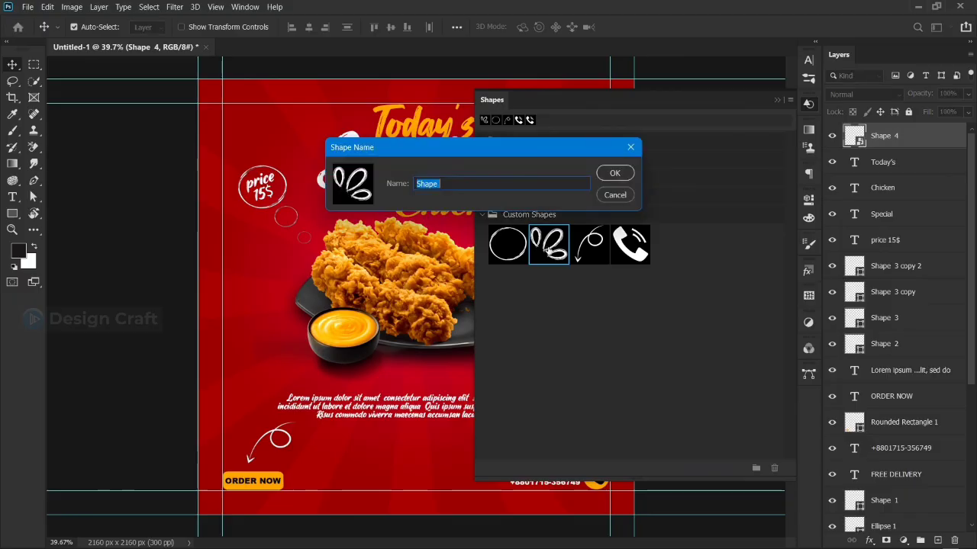
click(615, 173)
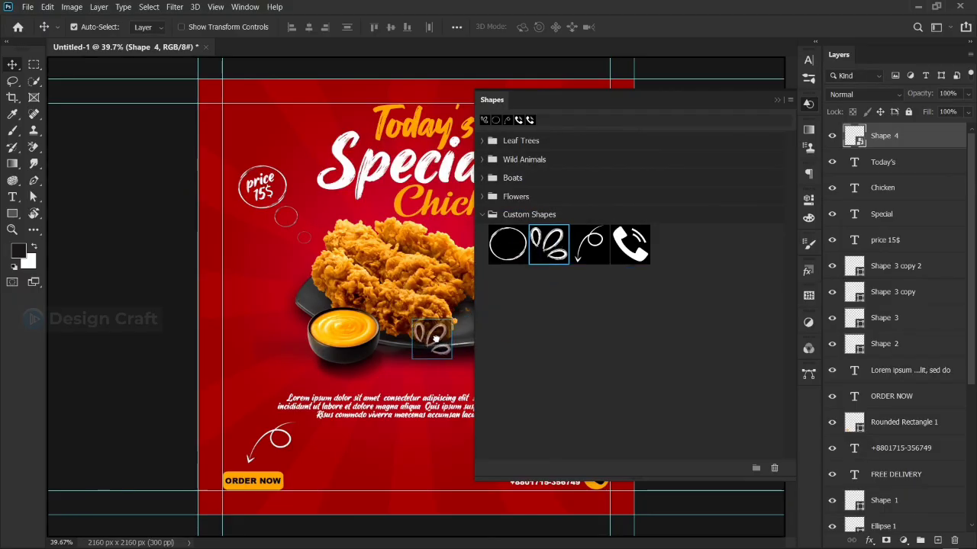
drag(428, 353, 554, 244)
drag(563, 238, 563, 239)
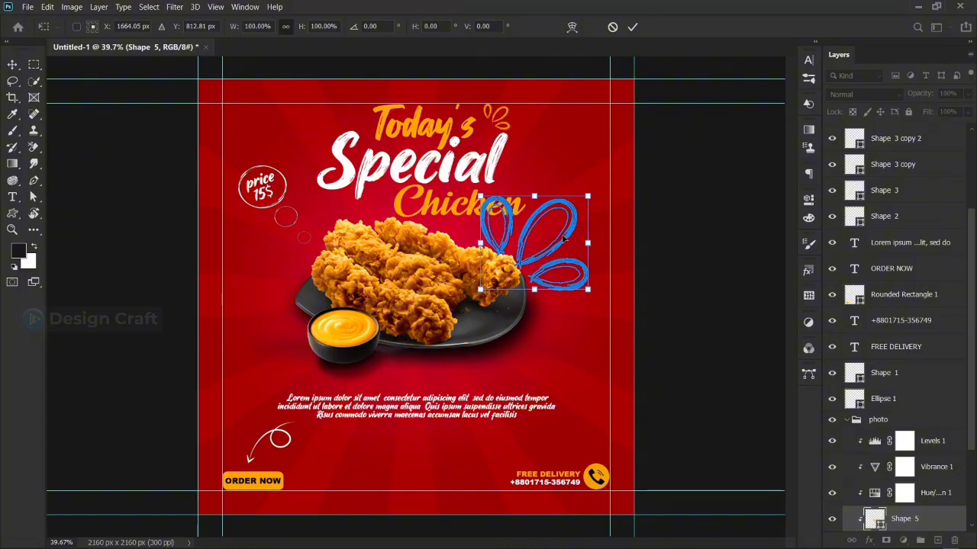
scroll(847, 486, down, 3)
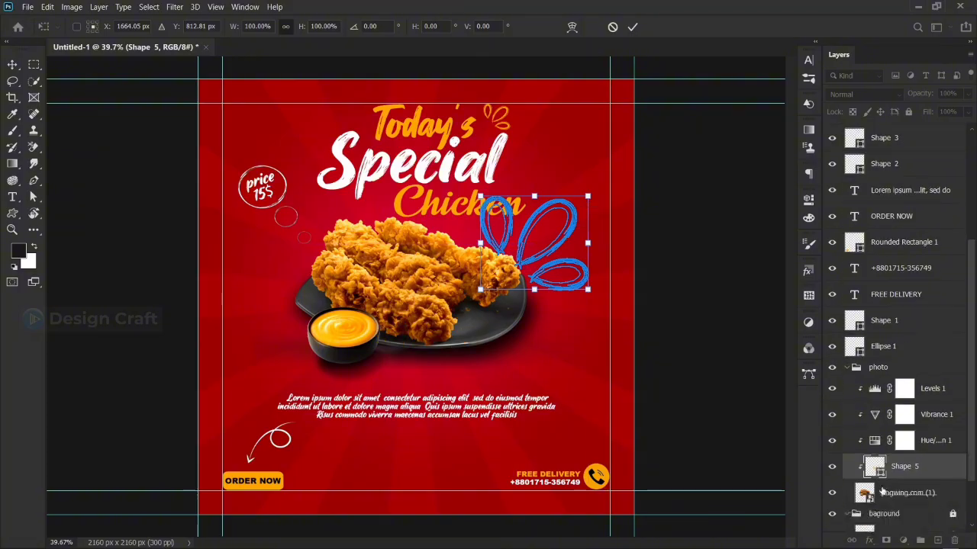
drag(895, 349, 897, 124)
key(v)
Step: Scale the second petal shape to about 48.28%, rotate it about 19.67°, and place it beside the right end of the chicken
drag(578, 231, 589, 246)
key(ctrl+t)
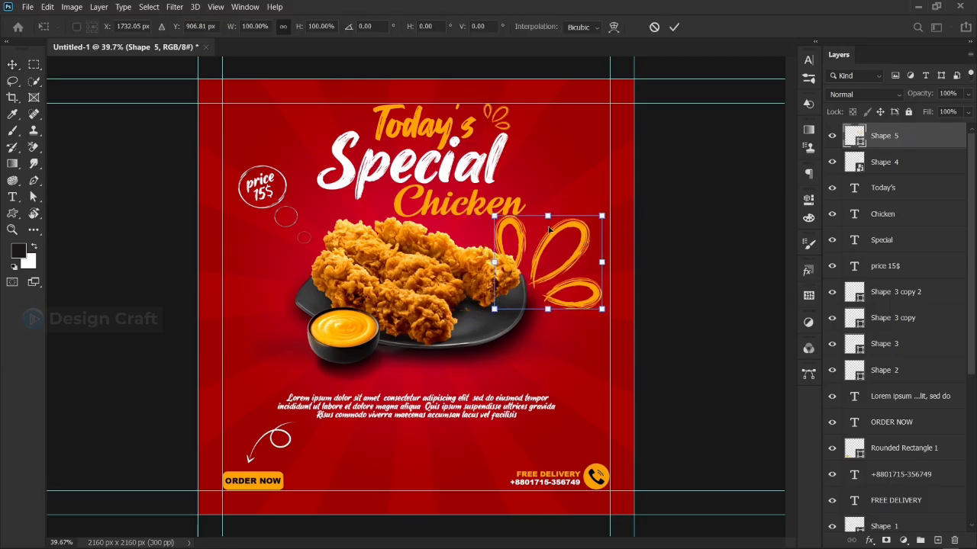
drag(547, 216, 539, 252)
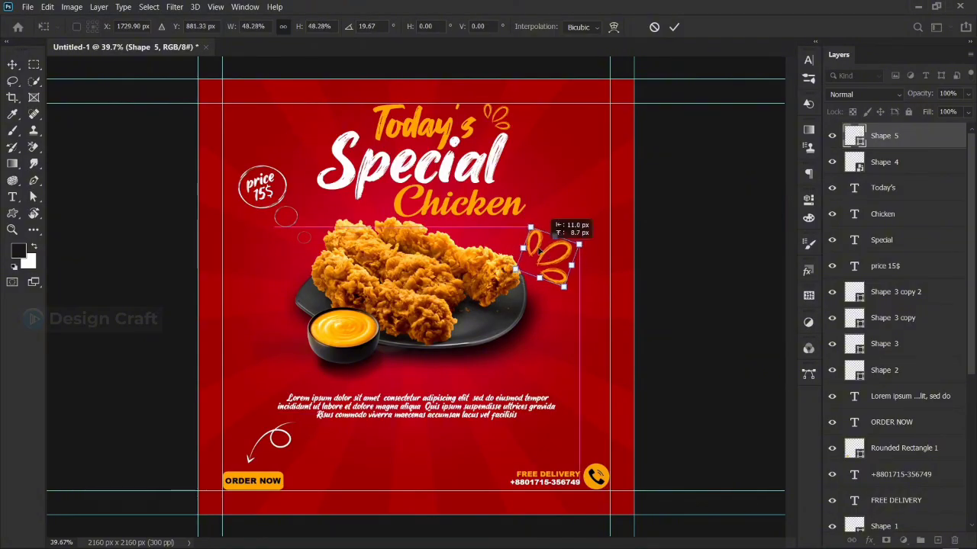
key(Return)
click(647, 247)
Step: Examine the second petal accent up close and its placement beside the chicken and headline
scroll(561, 254, up, 2)
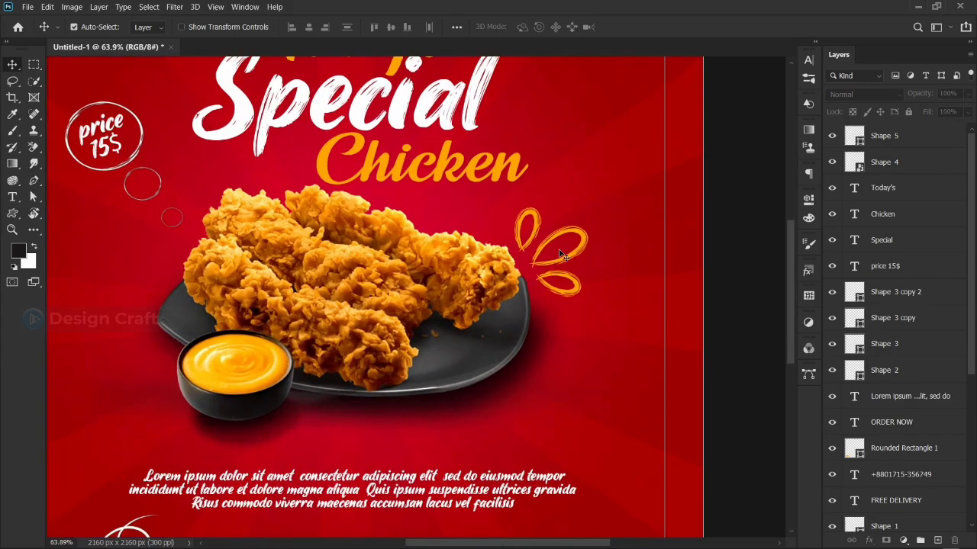
scroll(569, 251, up, 3)
scroll(579, 246, down, 2)
scroll(591, 233, up, 2)
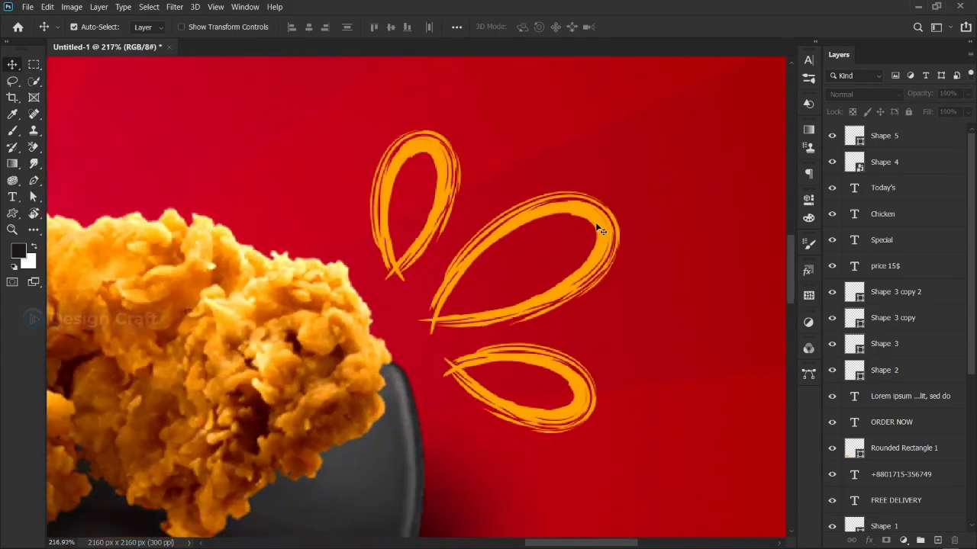
scroll(599, 230, down, 3)
click(599, 230)
scroll(599, 231, down, 1)
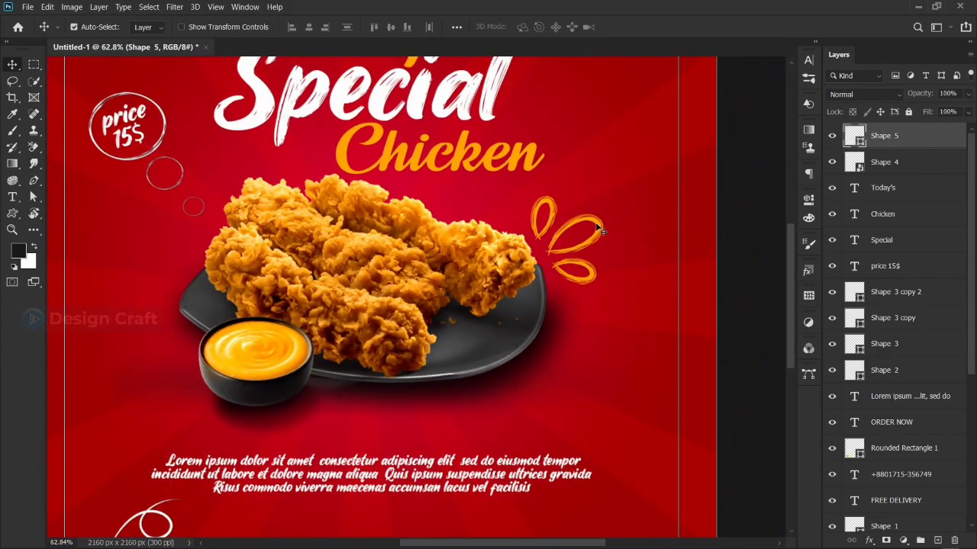
scroll(445, 269, down, 2)
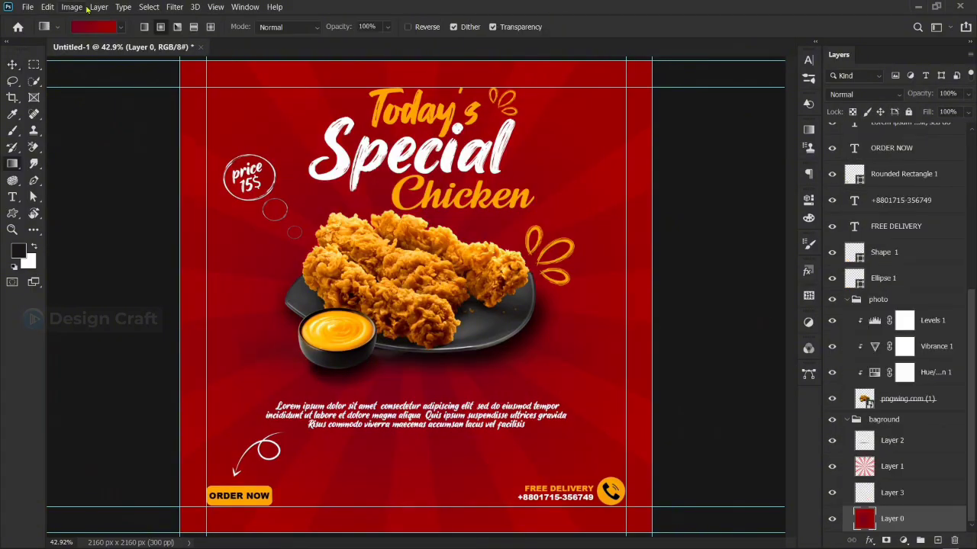
Step: Swap the background gradient's color stops so it runs from bright red to dark maroon
click(90, 27)
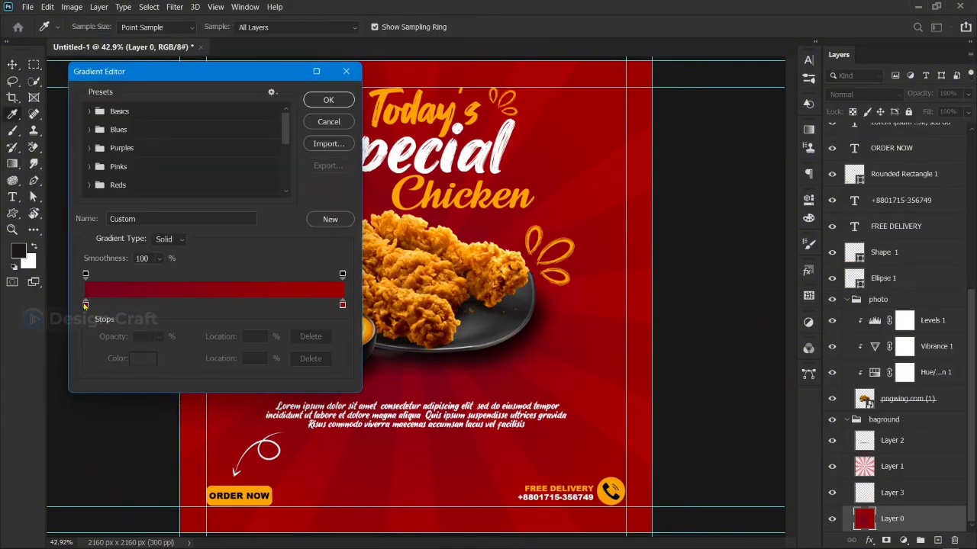
drag(86, 304, 214, 321)
click(245, 304)
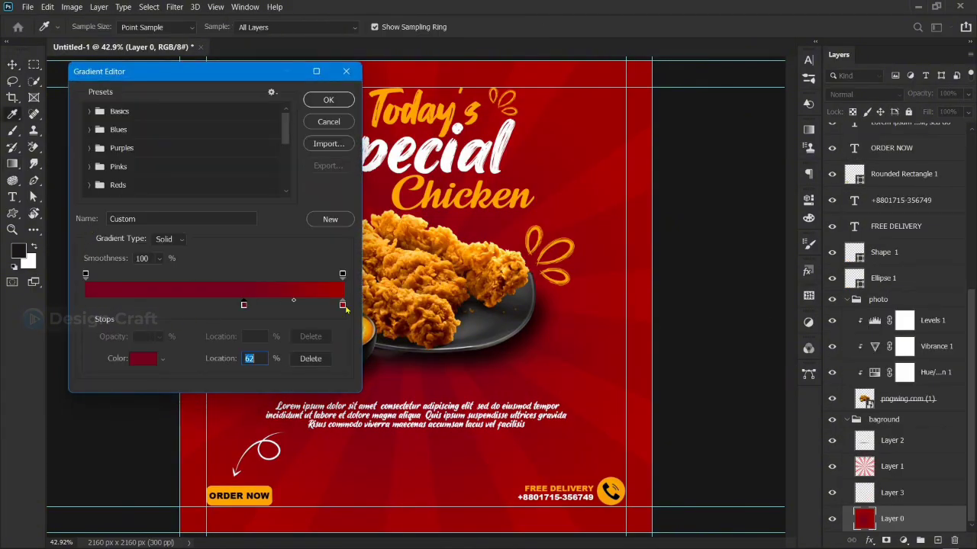
drag(342, 305, 101, 305)
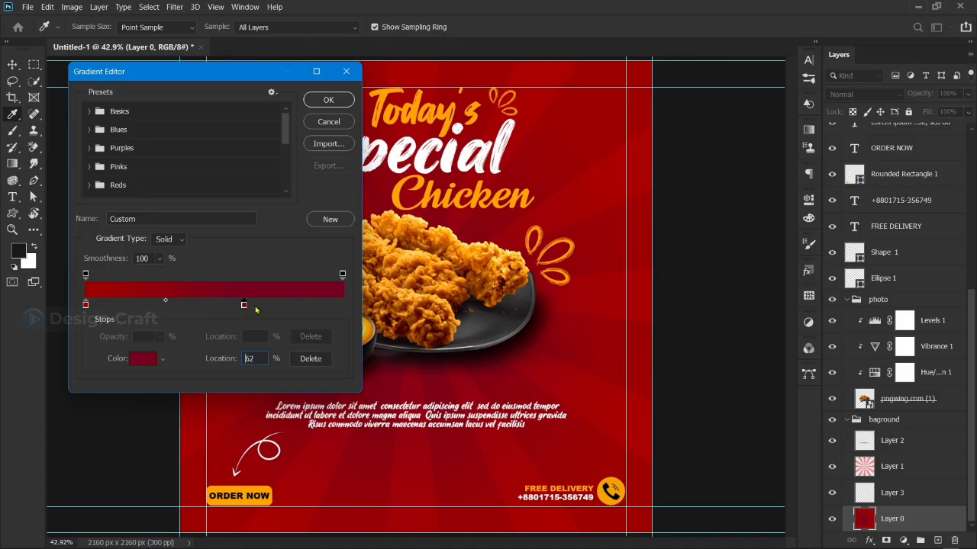
click(328, 102)
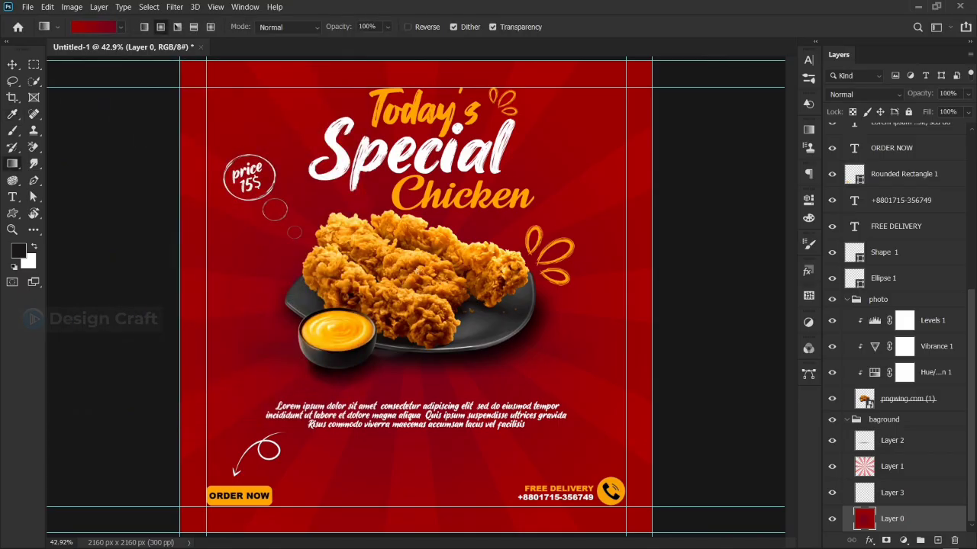
Step: Refill Layer 0 with the red-to-maroon radial gradient, drawn outward from the poster's center
drag(415, 296, 415, 58)
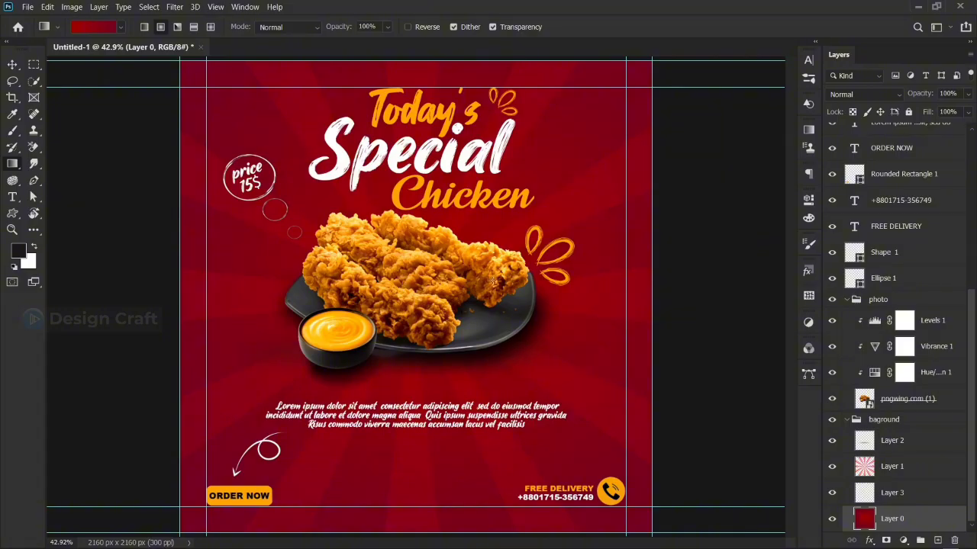
drag(430, 285, 769, 194)
click(12, 65)
click(153, 149)
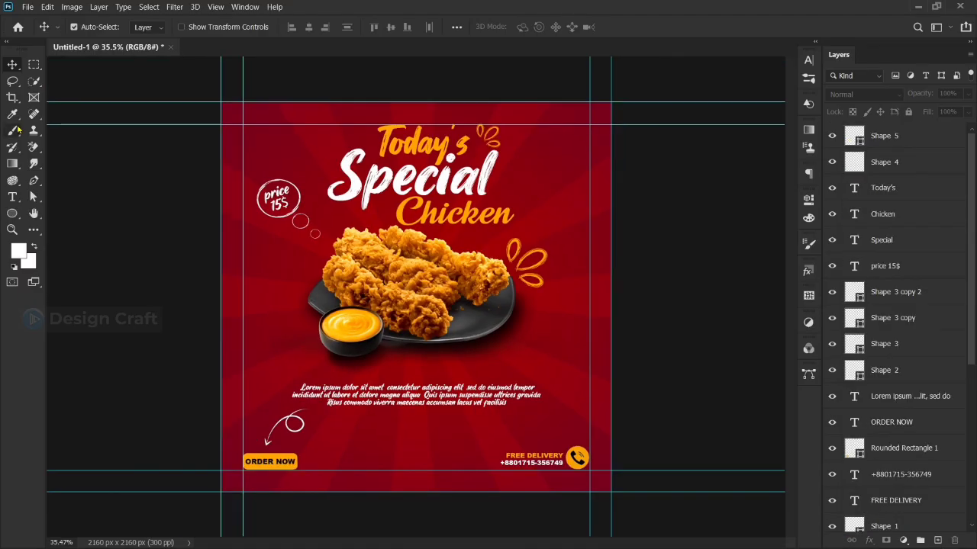
Step: Create a new layer at the top of the stack and choose the halftone-dot sampled brush from the Untitled Brushes group
click(12, 148)
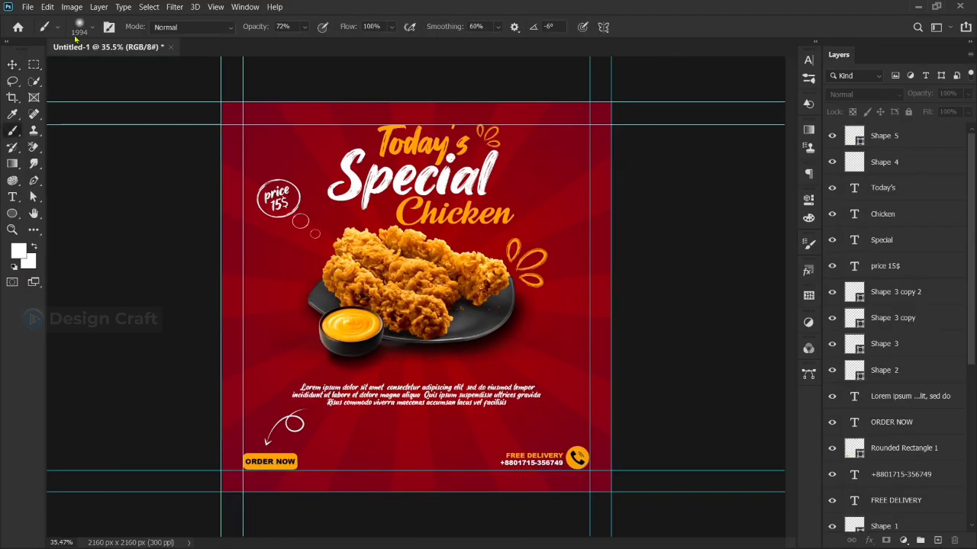
click(79, 28)
scroll(70, 195, up, 6)
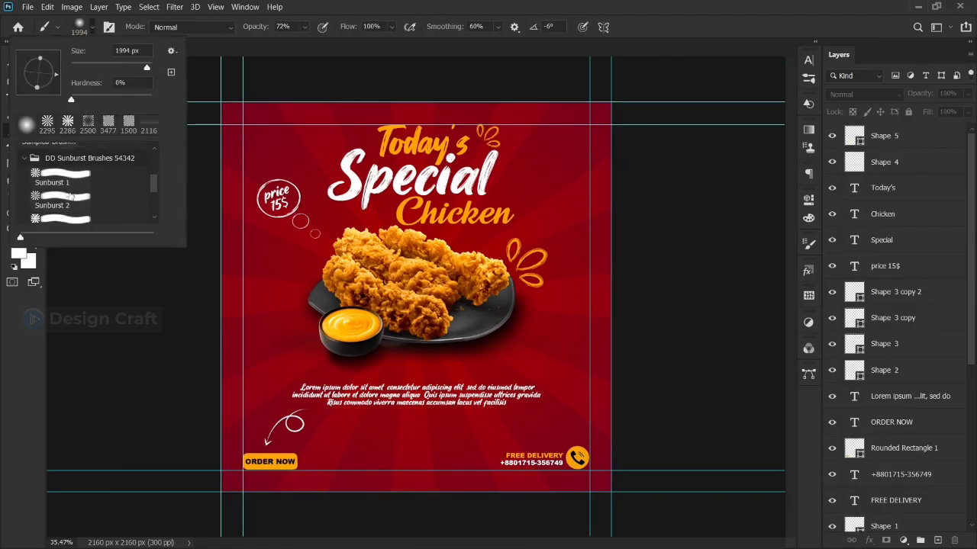
click(48, 166)
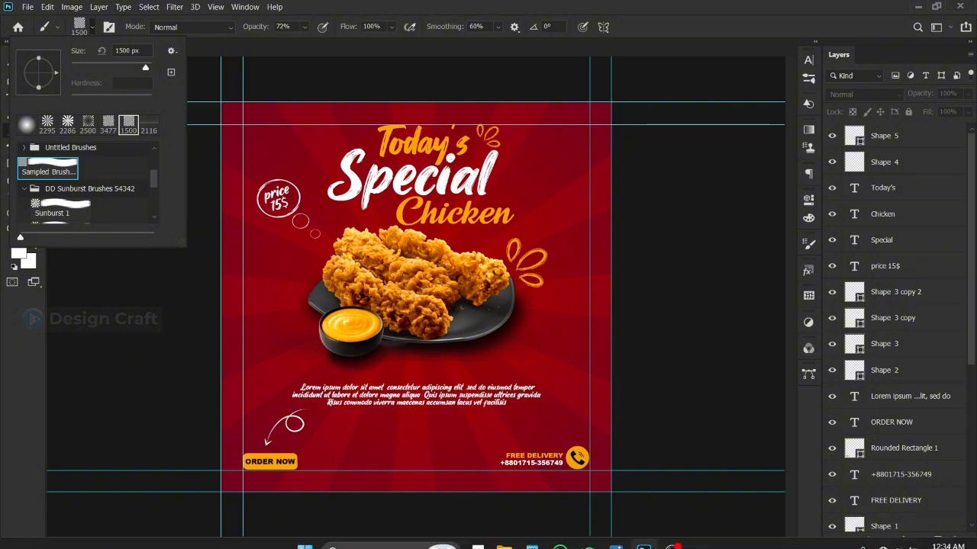
click(937, 540)
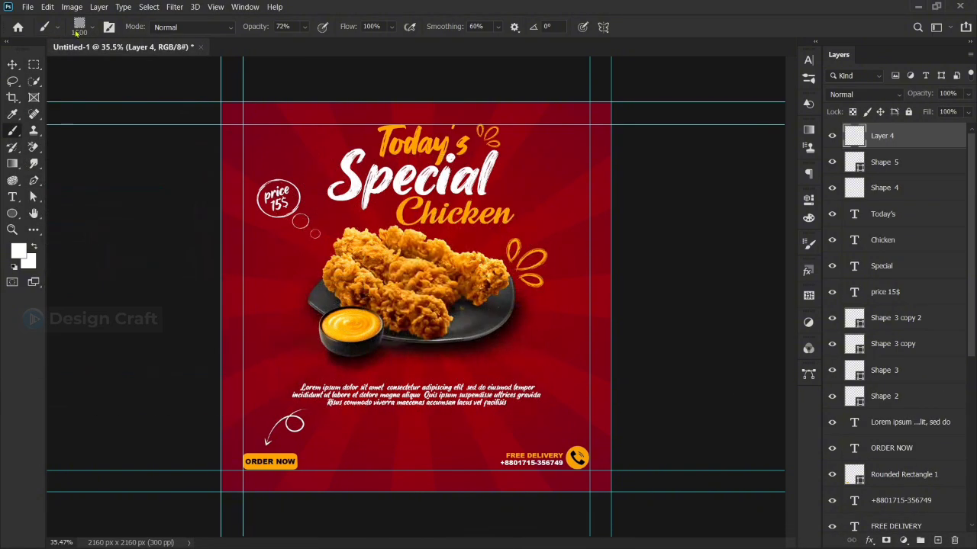
click(80, 28)
scroll(45, 172, up, 1)
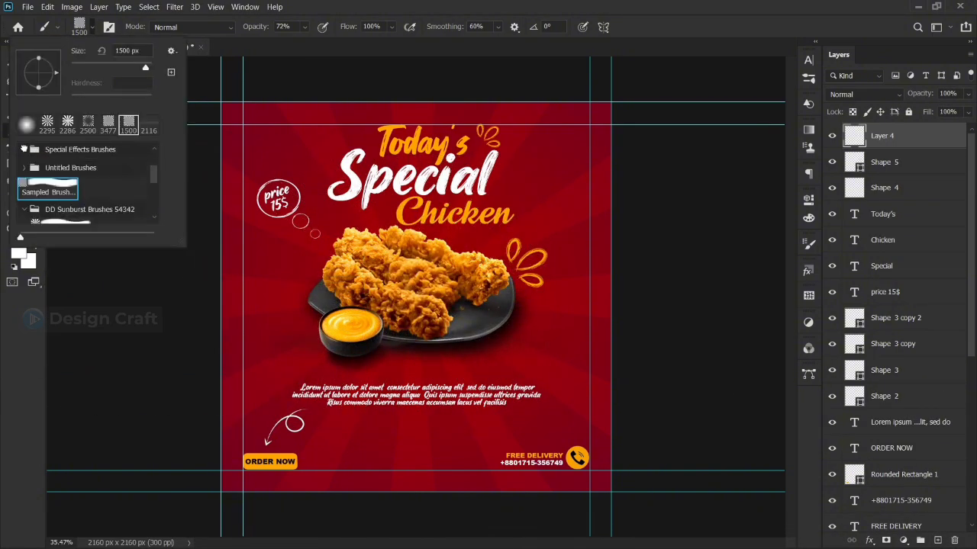
click(24, 167)
click(55, 182)
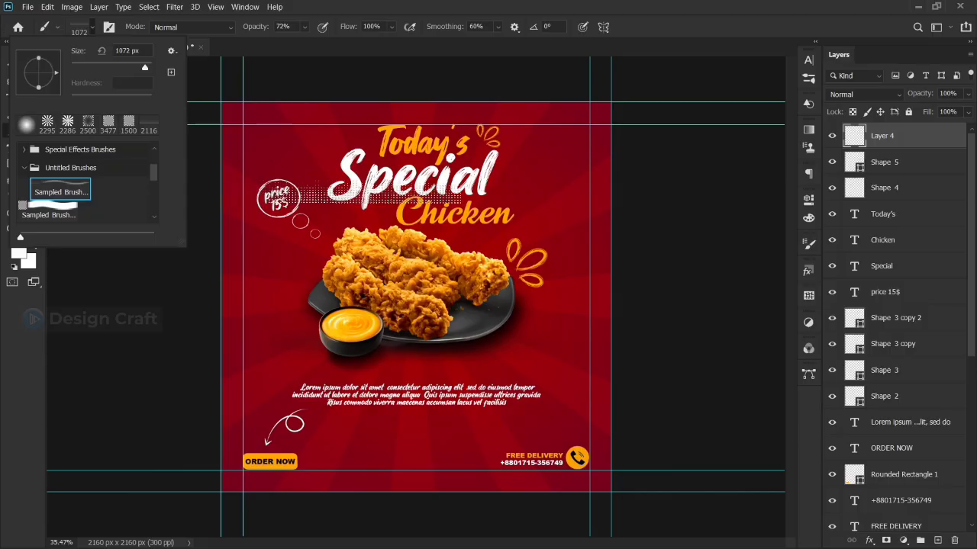
Step: Resize the halftone brush to about 2155 px to span the poster's width and sample the dark red background color
click(363, 194)
drag(369, 225, 481, 227)
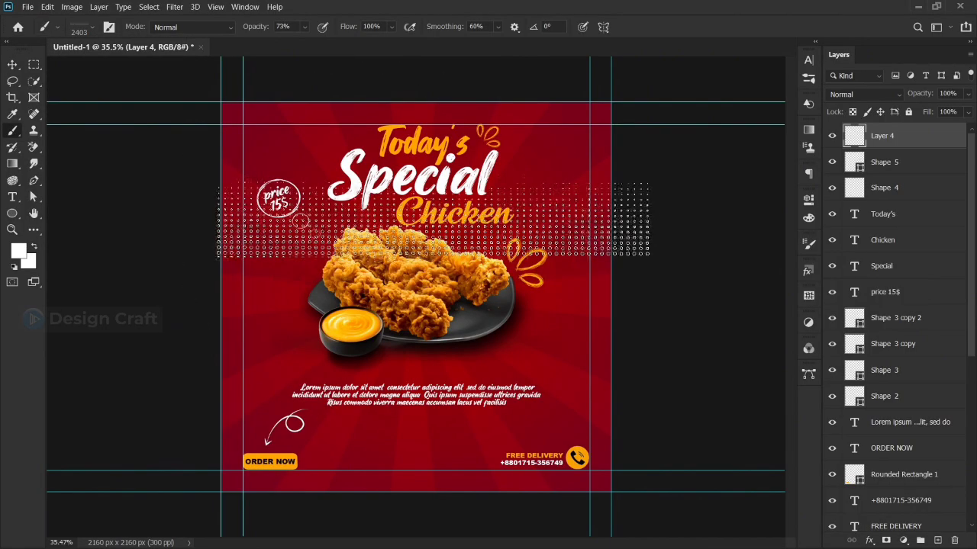
drag(432, 201, 412, 203)
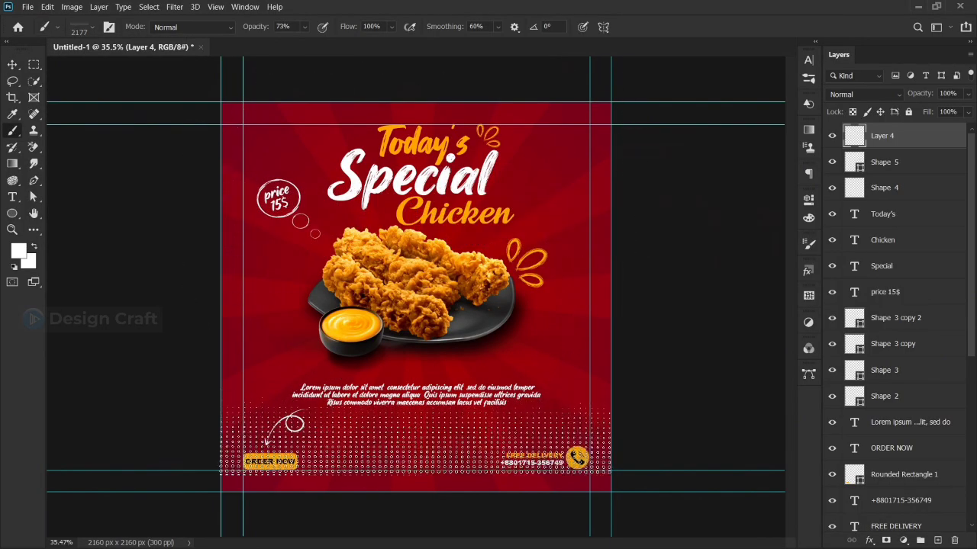
mouse_move(413, 457)
mouse_down()
mouse_move(432, 443)
mouse_move(423, 458)
mouse_up()
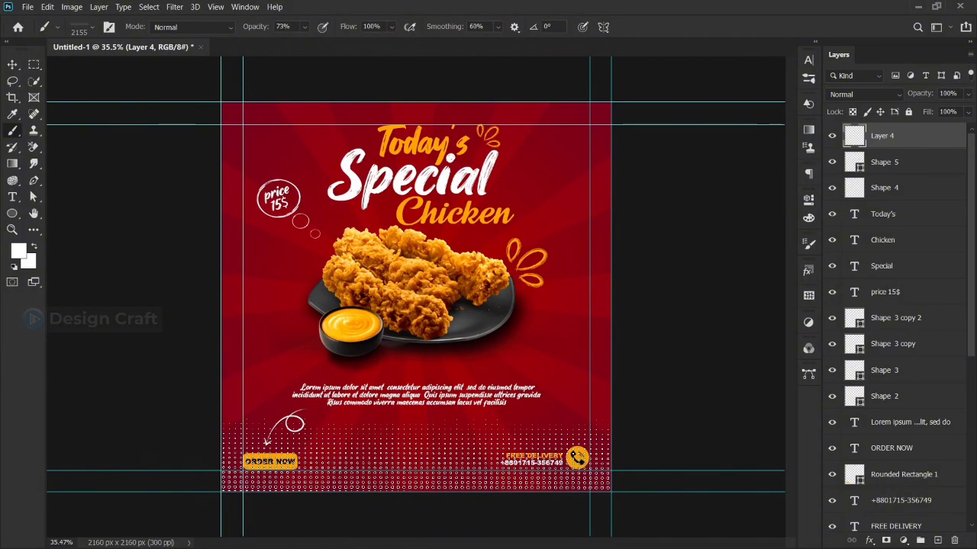
alt+click(418, 461)
Step: Raise the brush opacity to 100% and stamp the dark red halftone dots along the poster's bottom edge on Layer 4
scroll(366, 408, up, 6)
scroll(440, 230, down, 2)
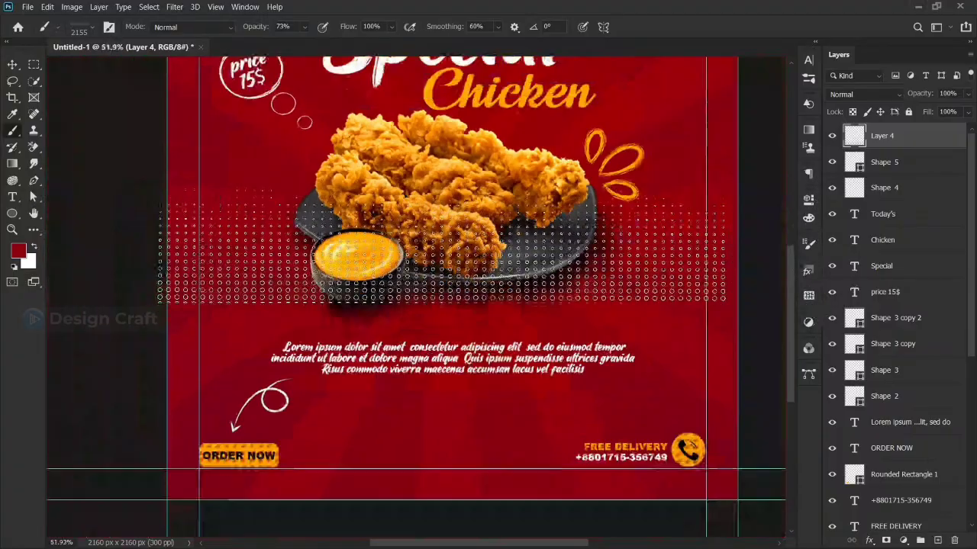
scroll(426, 358, down, 1)
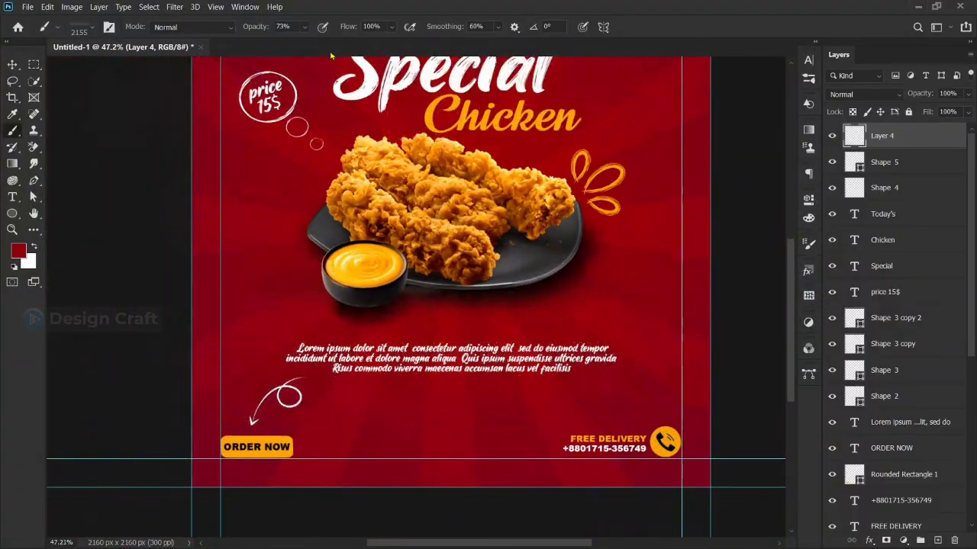
drag(312, 39, 333, 41)
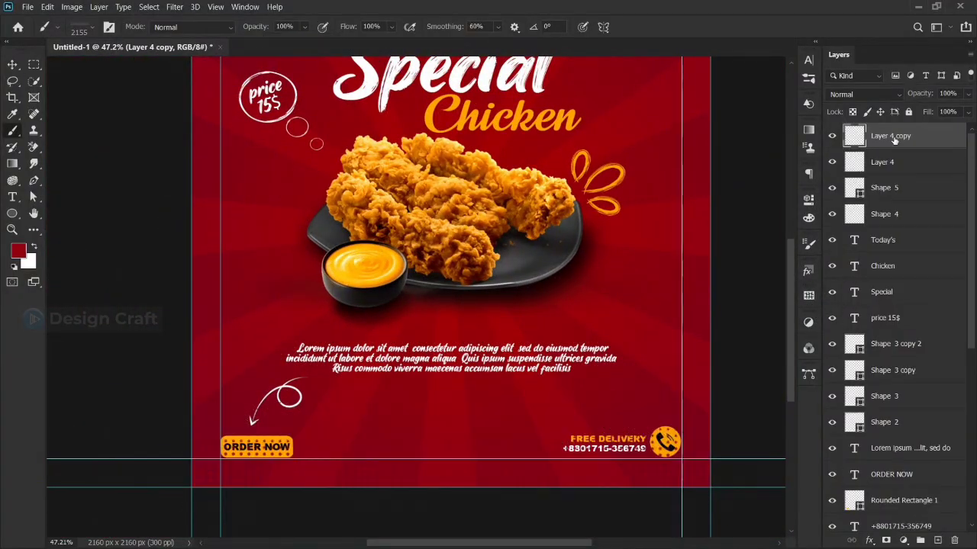
Step: Duplicate the halftone Layer 4 and flip the copy both horizontally and vertically
key(ctrl+t)
right_click(519, 463)
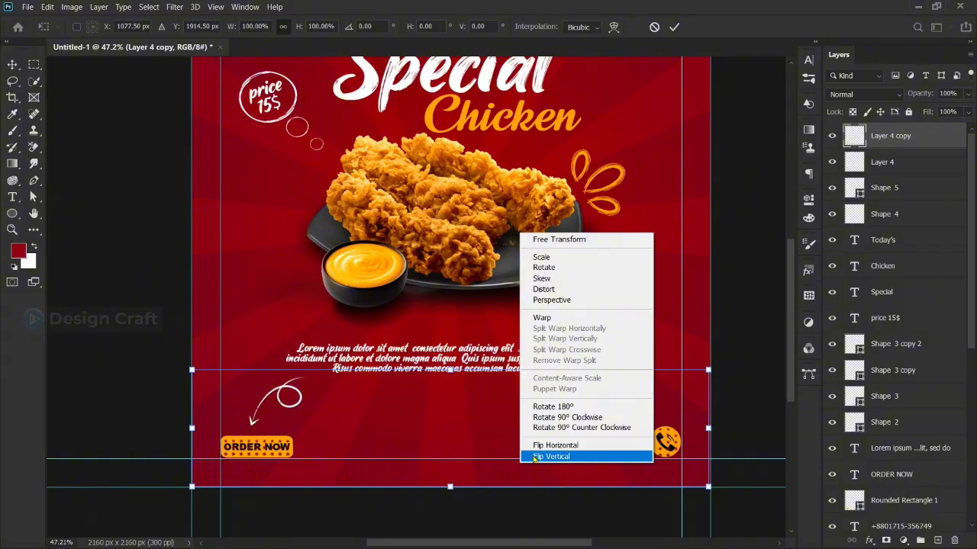
click(534, 456)
drag(534, 464, 534, 371)
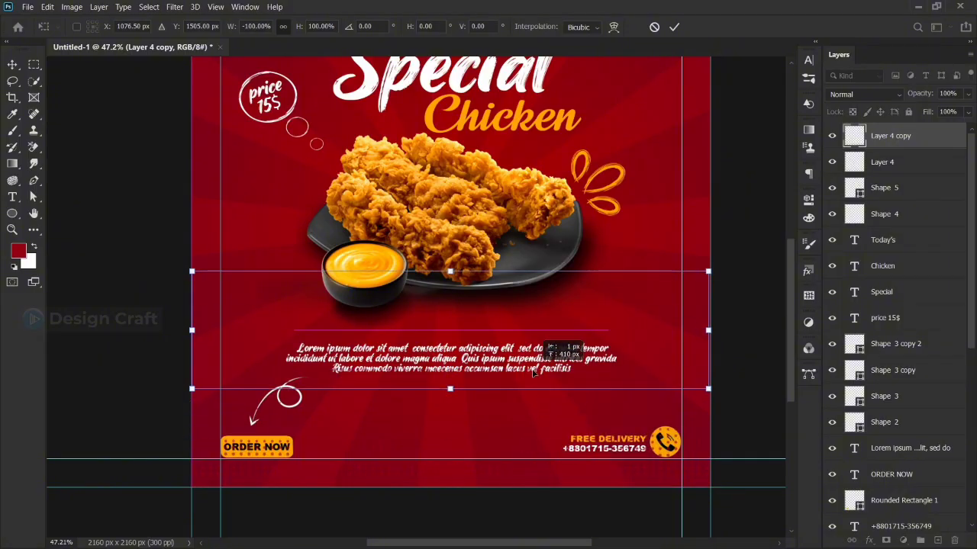
right_click(534, 371)
click(543, 370)
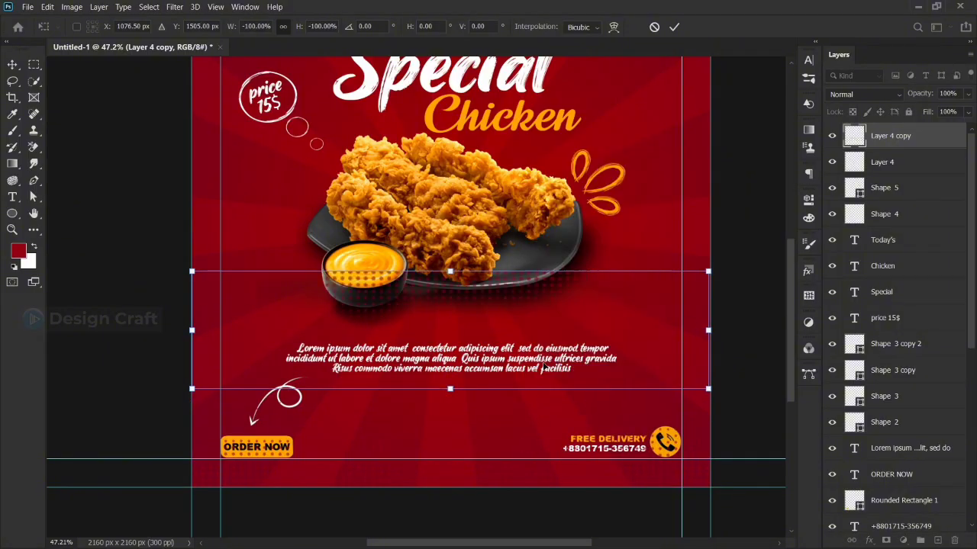
Step: Move the flipped halftone copy up to the poster's top edge and apply the transform
drag(639, 305, 654, 91)
scroll(652, 126, up, 1)
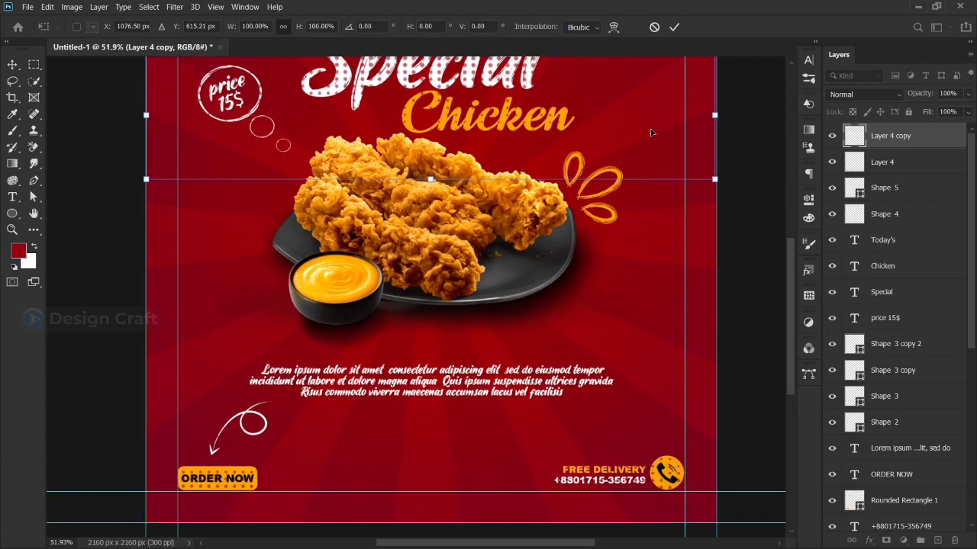
scroll(650, 132, down, 3)
drag(569, 174, 571, 89)
click(674, 27)
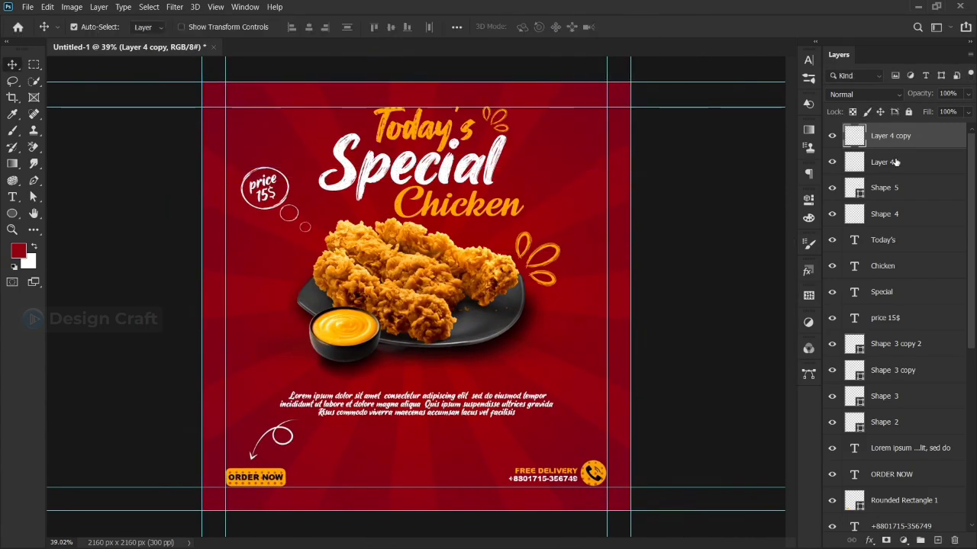
Step: Move Layer 4 and Layer 4 copy together beneath the chicken image inside the photo group
shift+click(897, 162)
drag(898, 162, 859, 402)
click(96, 169)
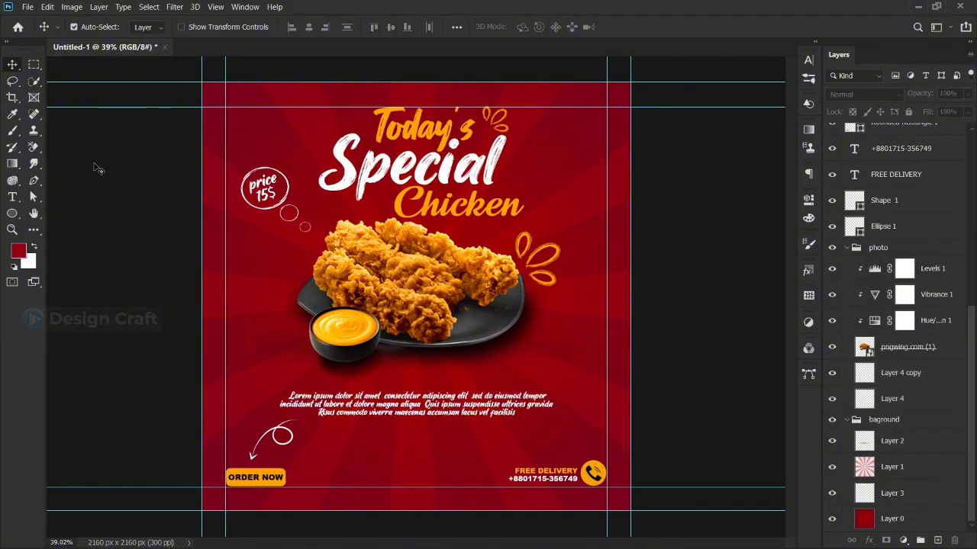
Step: Clear all guides from the poster and fit it on screen
click(245, 7)
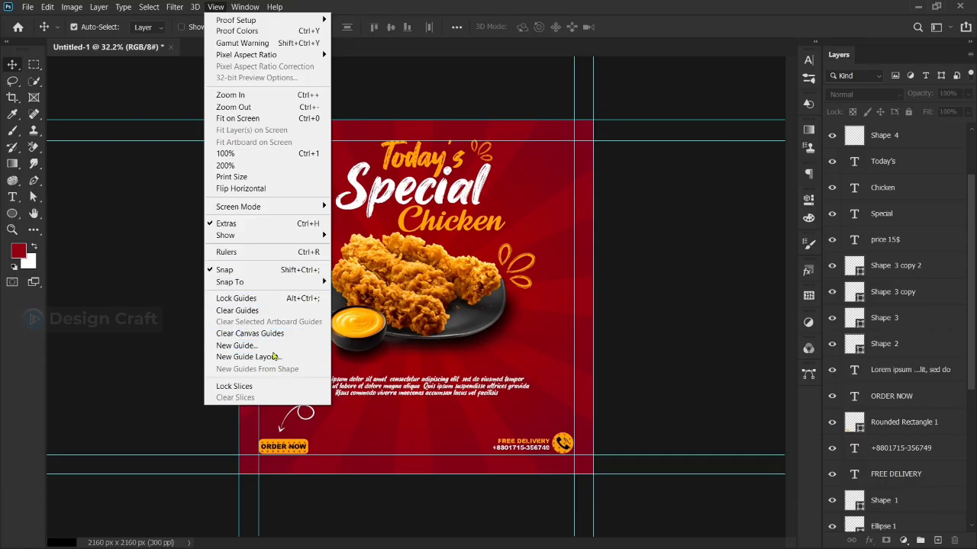
click(260, 311)
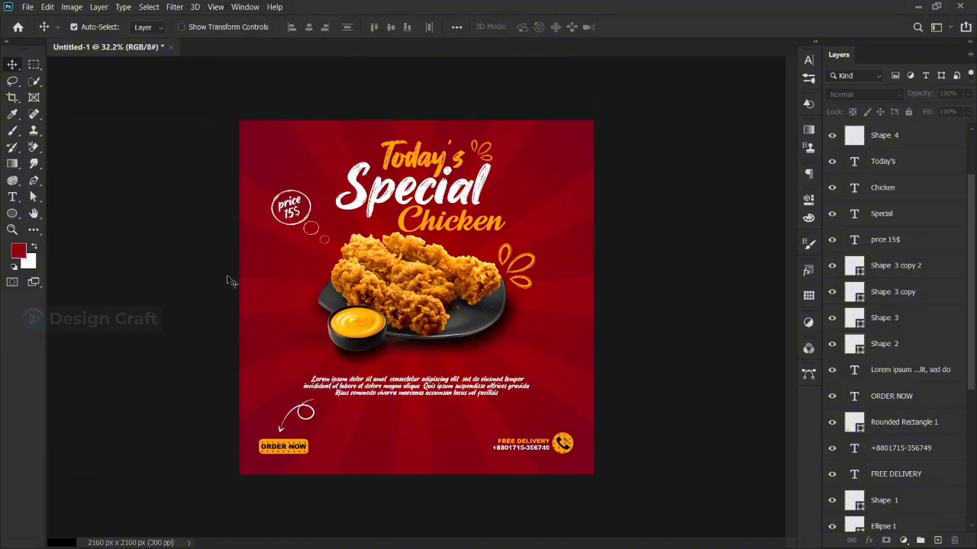
key(ctrl+0)
Step: Draw a 74 px circle near the poster's left edge with no fill and a white stroke
key(u)
drag(206, 303, 220, 316)
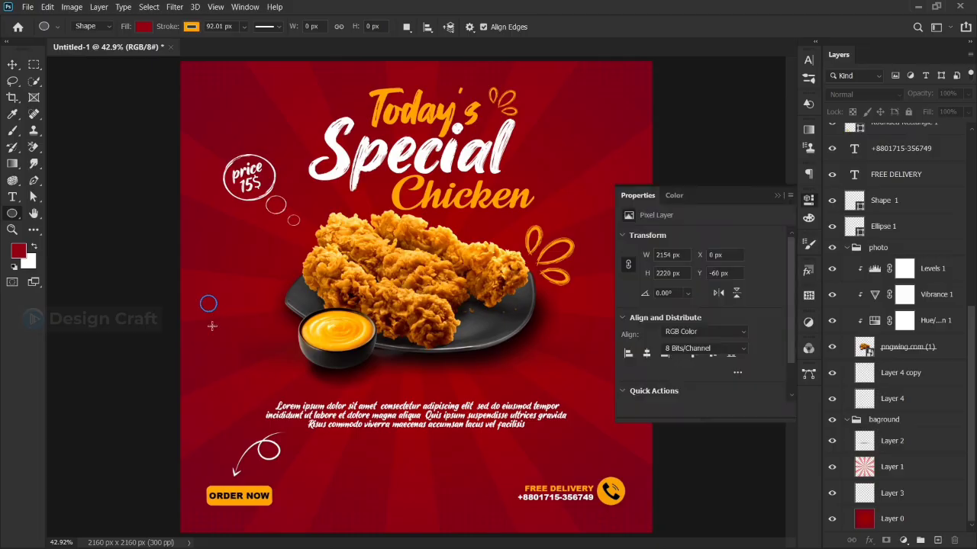
click(143, 27)
click(69, 52)
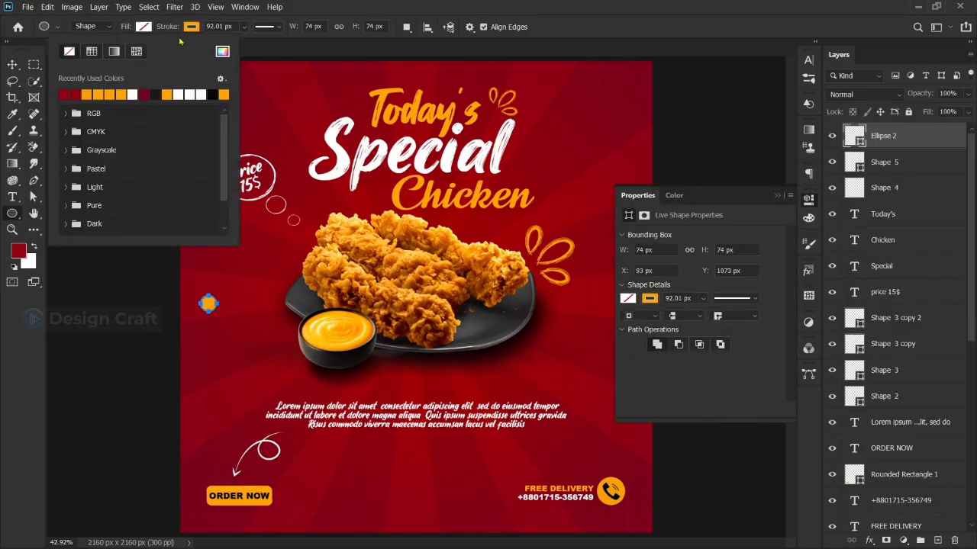
click(191, 28)
click(182, 94)
Step: Set the small circle's stroke width to 8 px
click(237, 24)
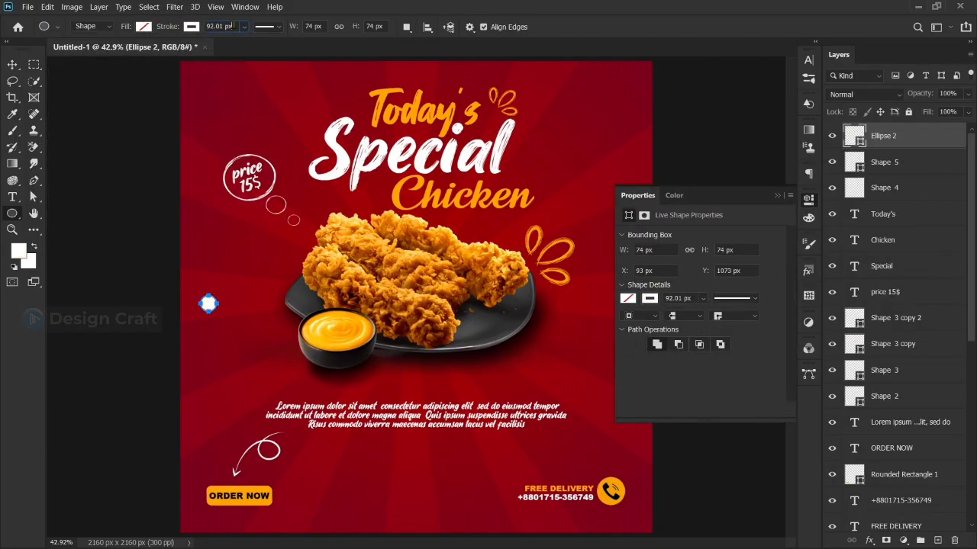
scroll(234, 26, down, 8)
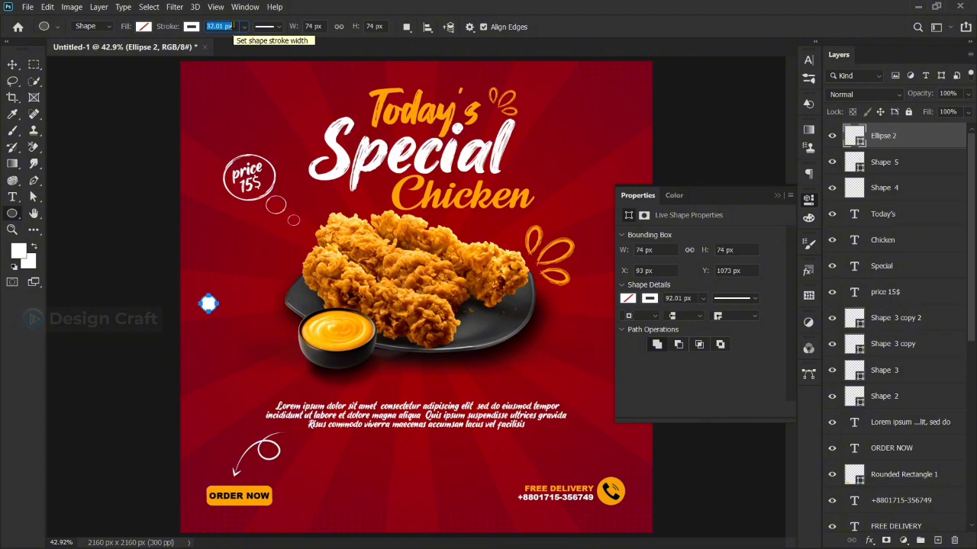
scroll(233, 26, down, 8)
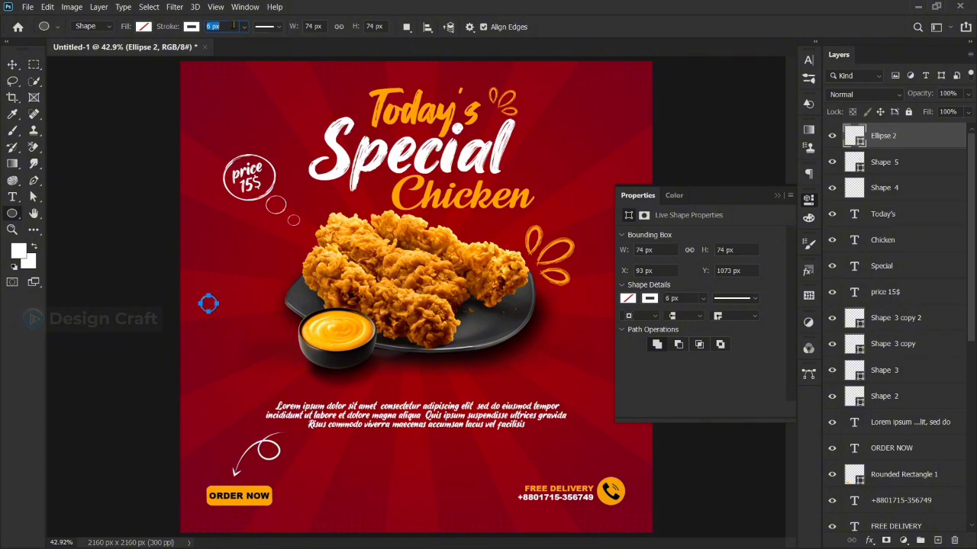
key(Return)
scroll(234, 26, up, 1)
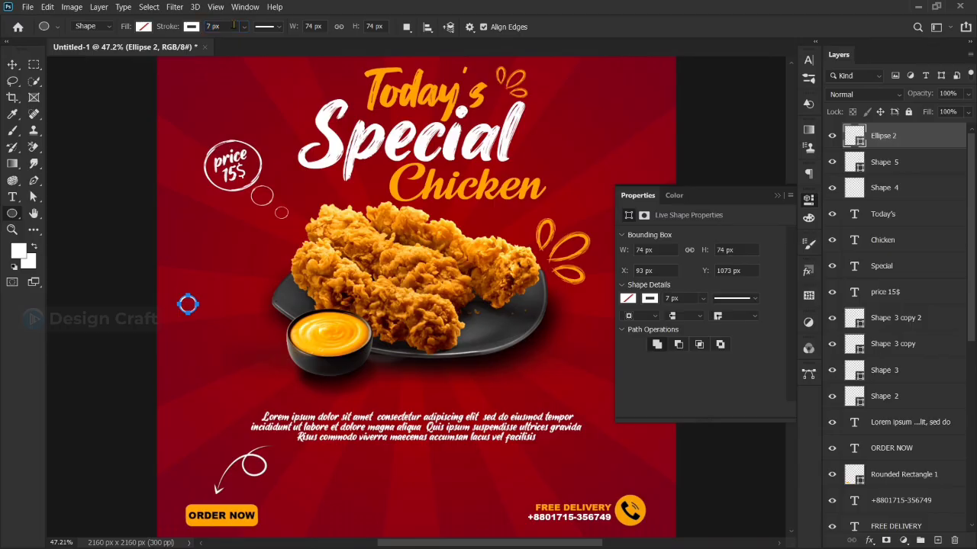
scroll(233, 26, up, 1)
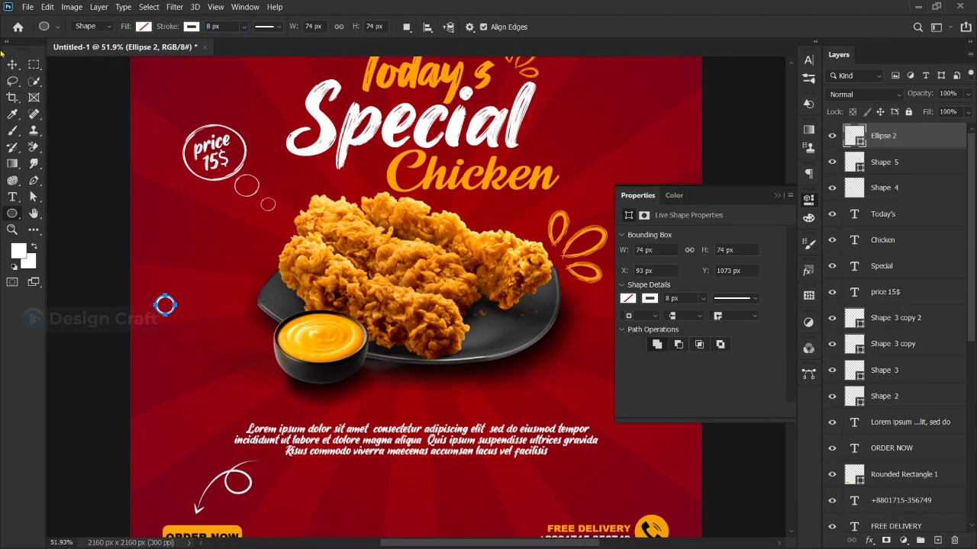
Step: Move the small ring above the price badge, beside the headline, and change its stroke color to orange
click(12, 63)
click(112, 236)
scroll(229, 259, down, 3)
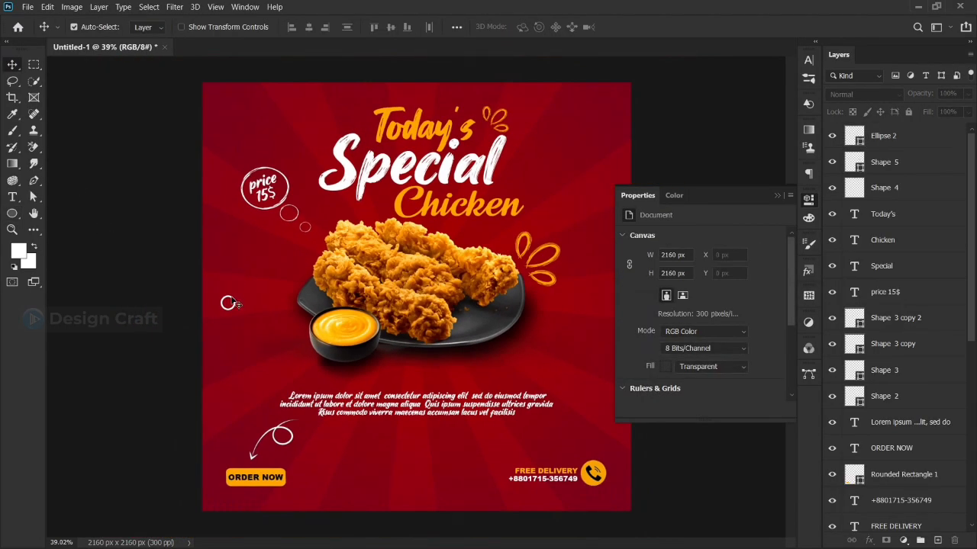
mouse_move(229, 303)
mouse_down()
mouse_move(290, 187)
mouse_move(296, 126)
mouse_move(306, 130)
mouse_move(290, 128)
mouse_up()
click(649, 299)
click(675, 367)
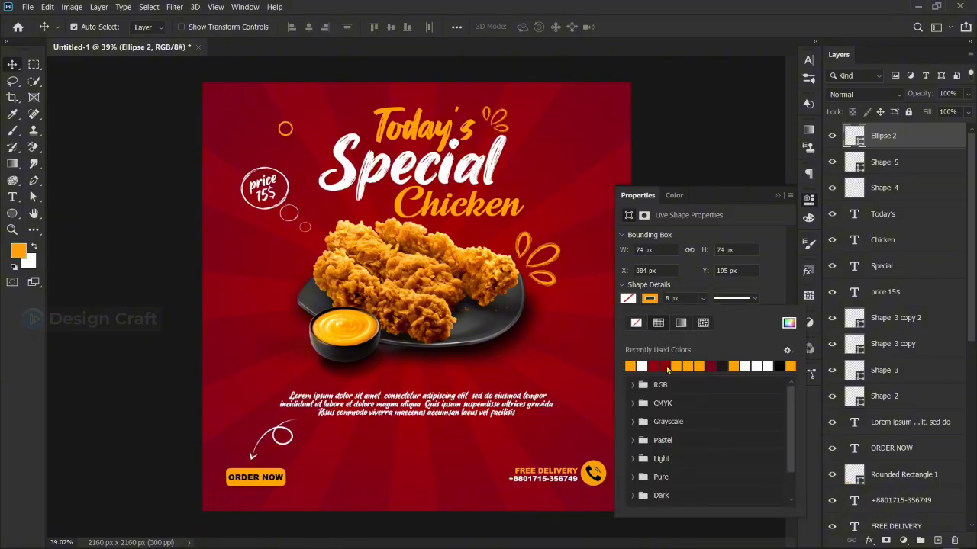
click(66, 146)
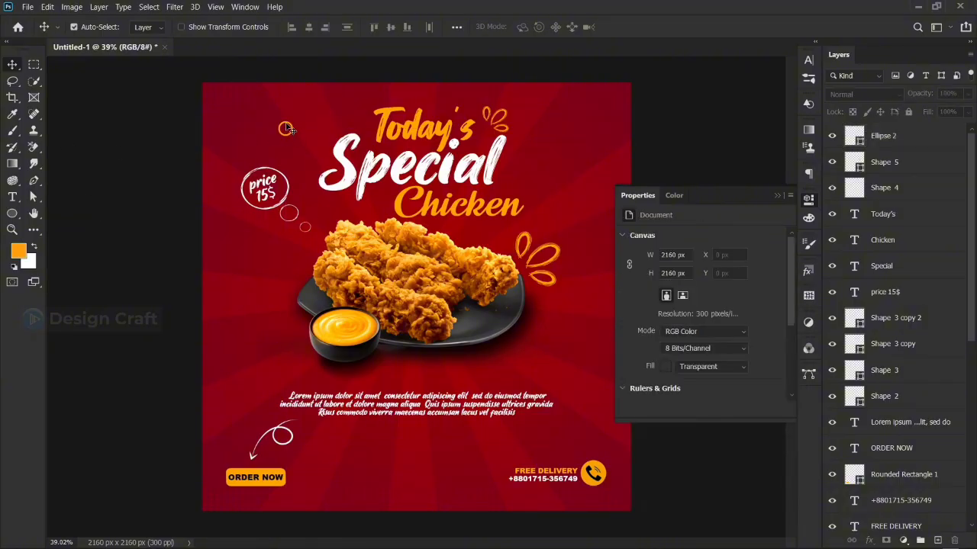
Step: Scale the orange ring down to about 55 px and apply the transform
scroll(286, 128, up, 2)
click(267, 99)
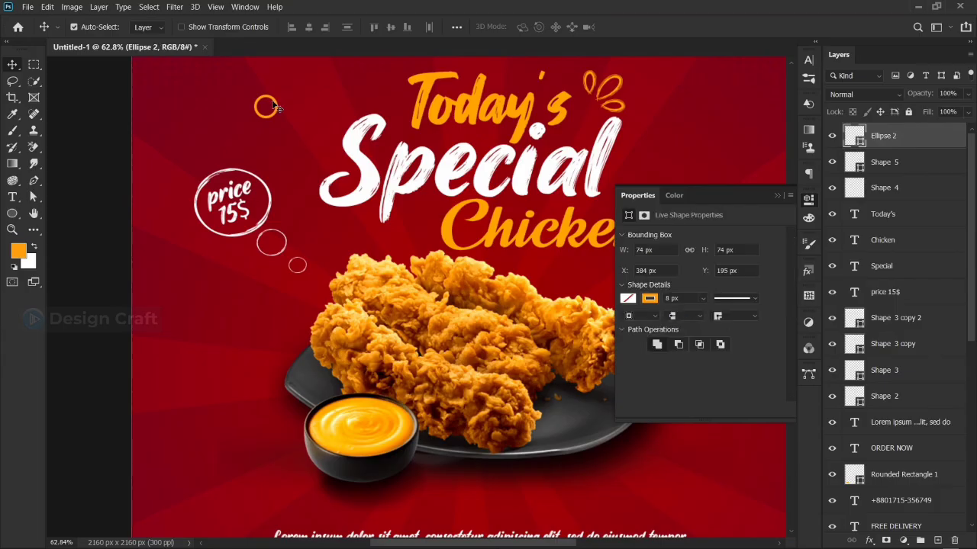
key(ctrl+t)
drag(265, 95, 265, 99)
click(674, 27)
scroll(309, 150, down, 2)
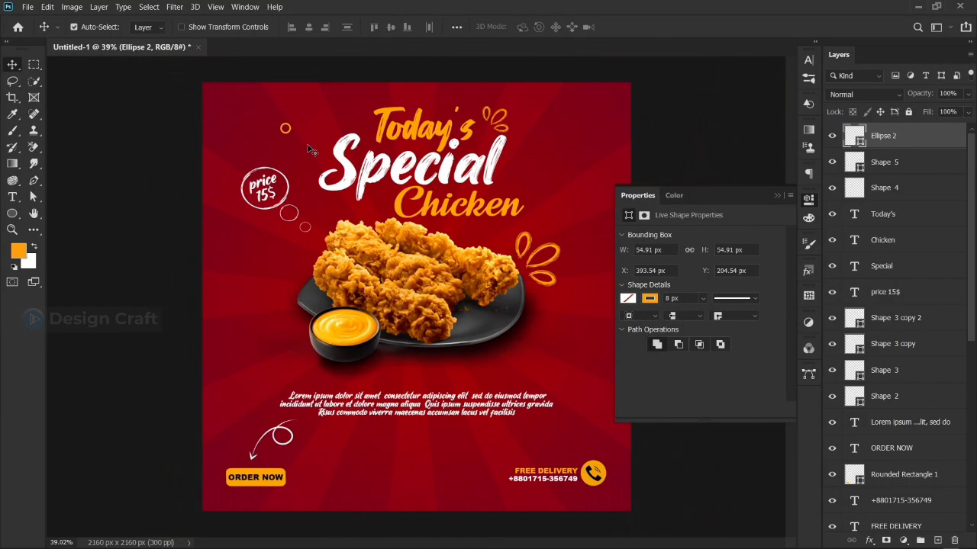
Step: Try to duplicate the small orange ring beside the headline
drag(288, 131, 295, 134)
key(ctrl+z)
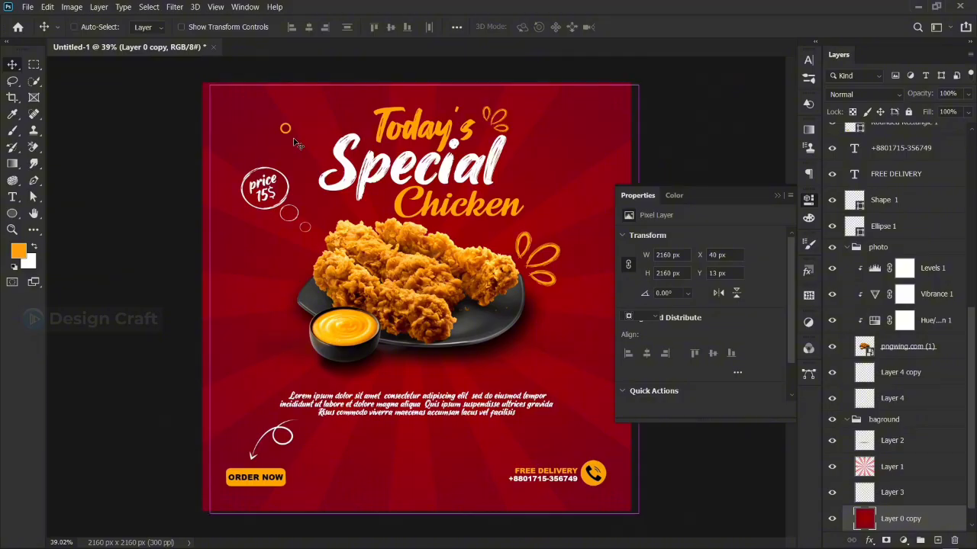
click(288, 135)
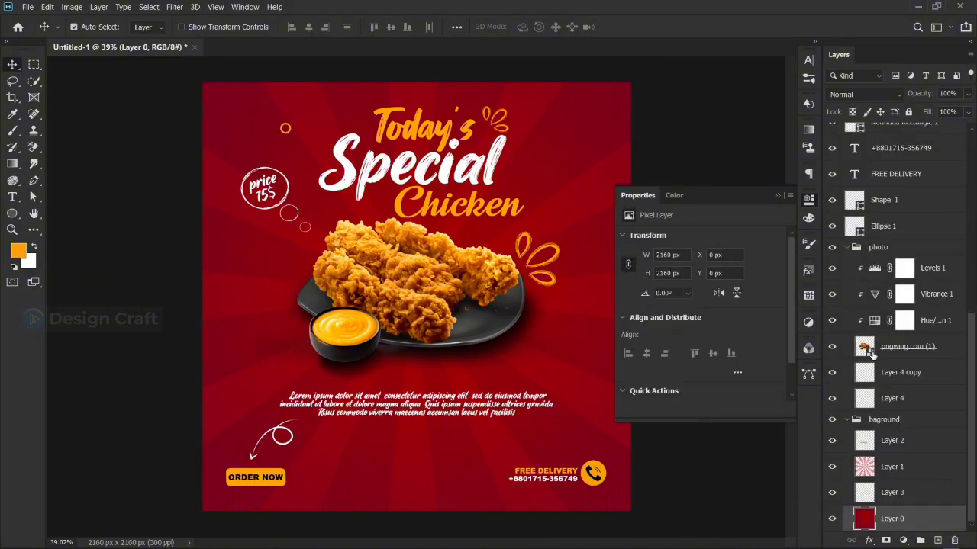
Step: Lock the baground and photo groups so their layers cannot be moved
click(879, 419)
click(908, 112)
click(715, 135)
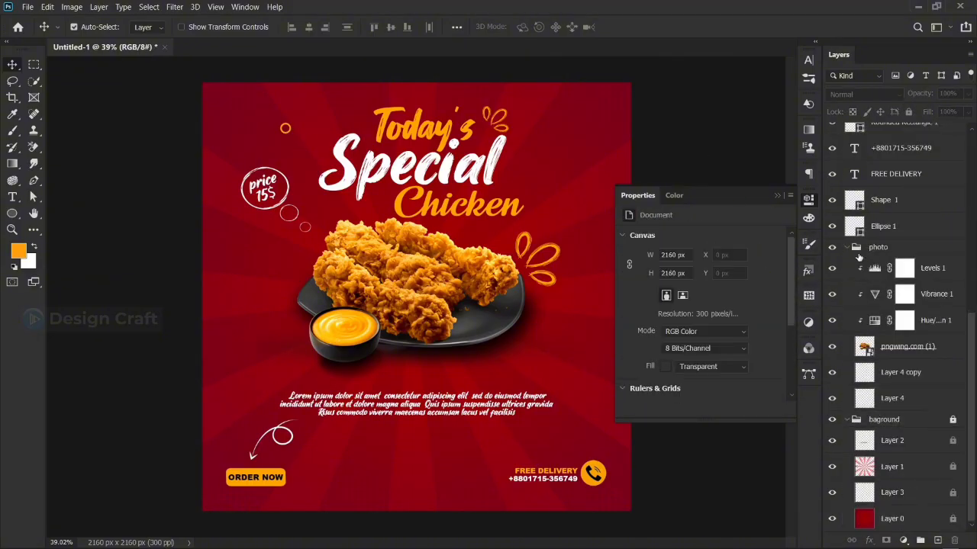
click(870, 248)
click(908, 112)
click(721, 137)
Step: Place copies of the small orange ring beside the end of "Special" and beyond the lower right of the plate
scroll(821, 300, up, 5)
scroll(767, 294, down, 3)
click(777, 196)
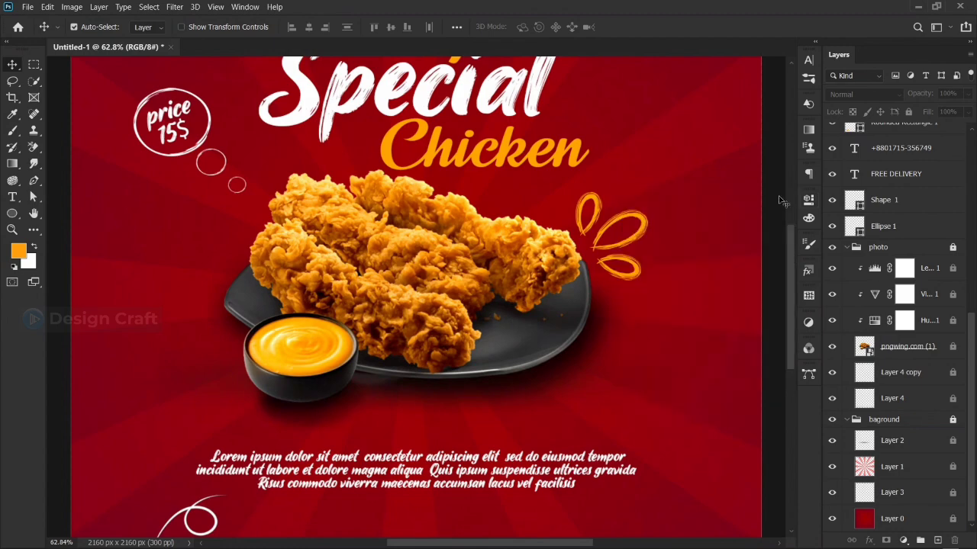
scroll(626, 298, down, 4)
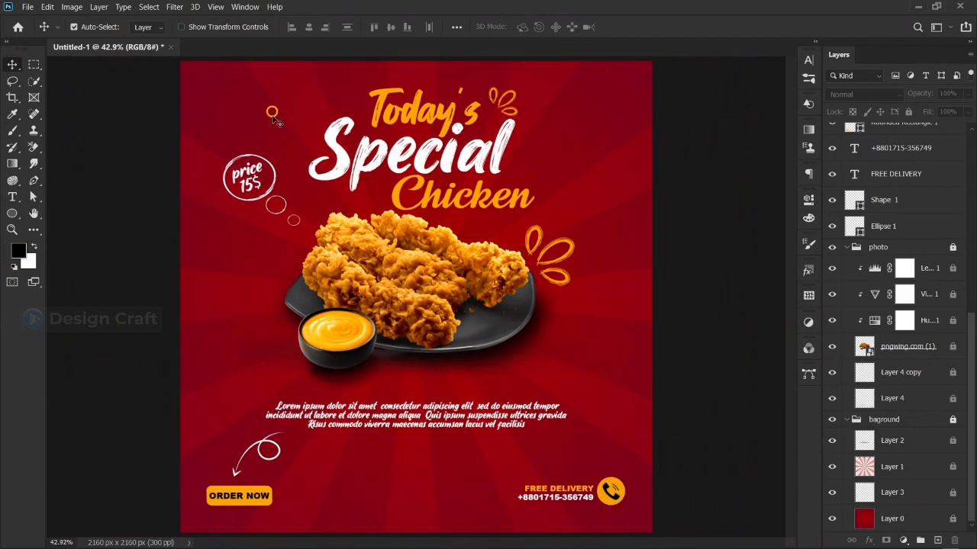
drag(273, 116, 538, 160)
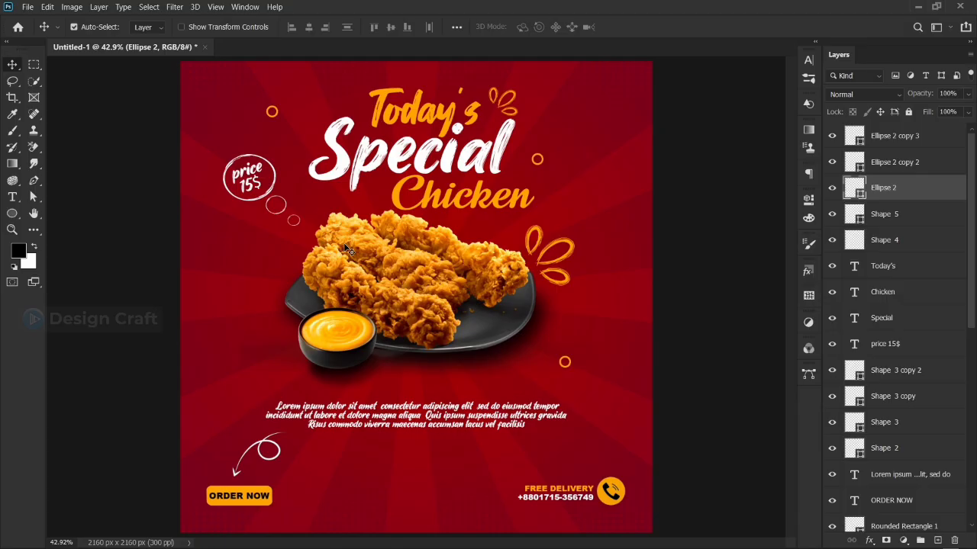